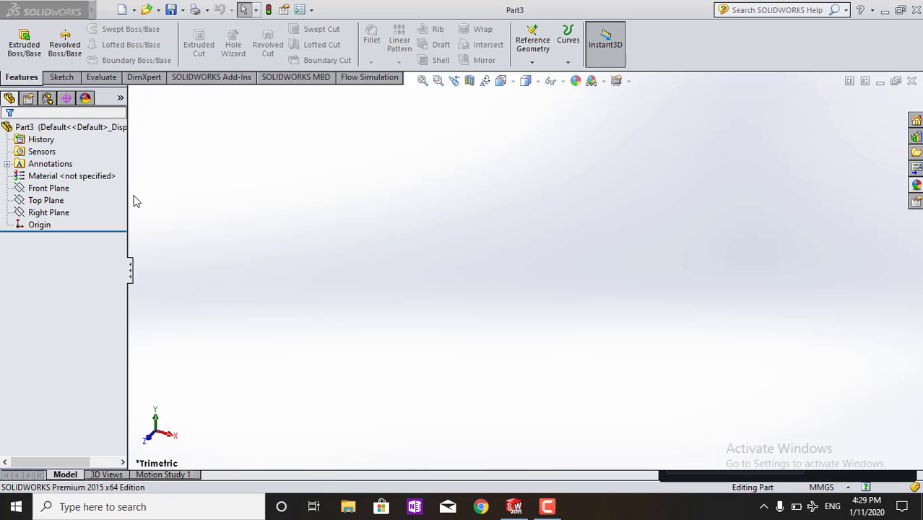
On the Top Plane, sketch a vertical line above the origin ending in a tangent arc
left_click(61, 201)
left_click(66, 179)
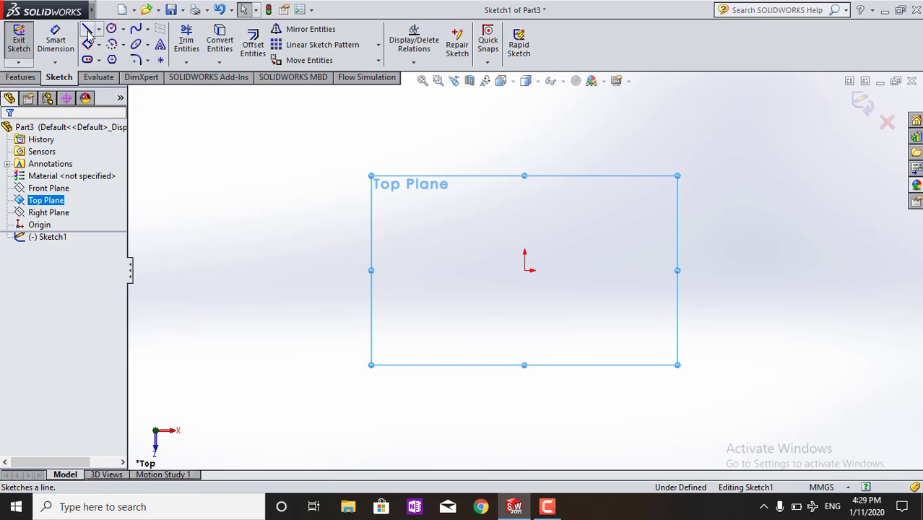
left_click(87, 32)
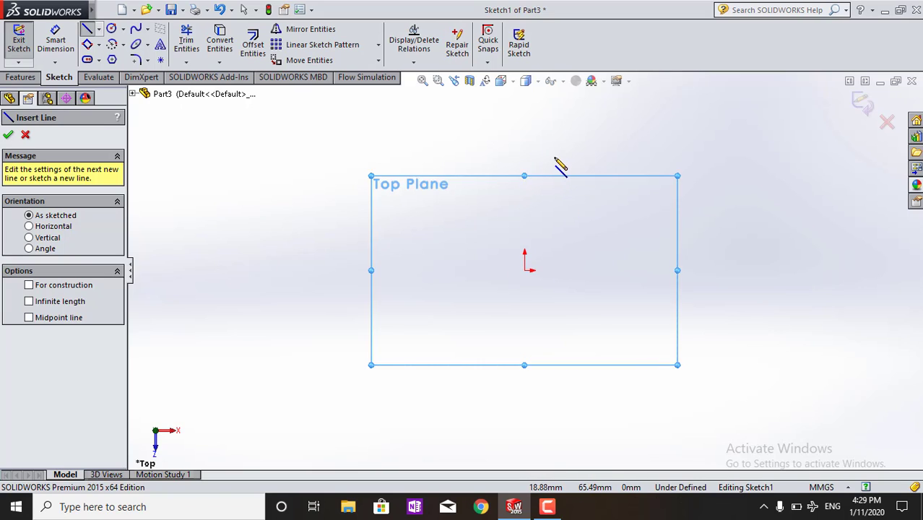
left_click(553, 174)
left_click(547, 151)
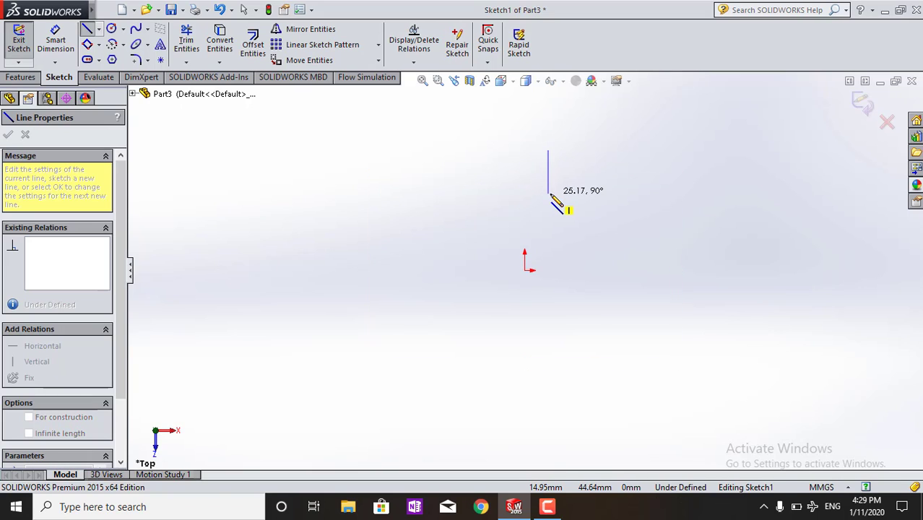
left_click(550, 198)
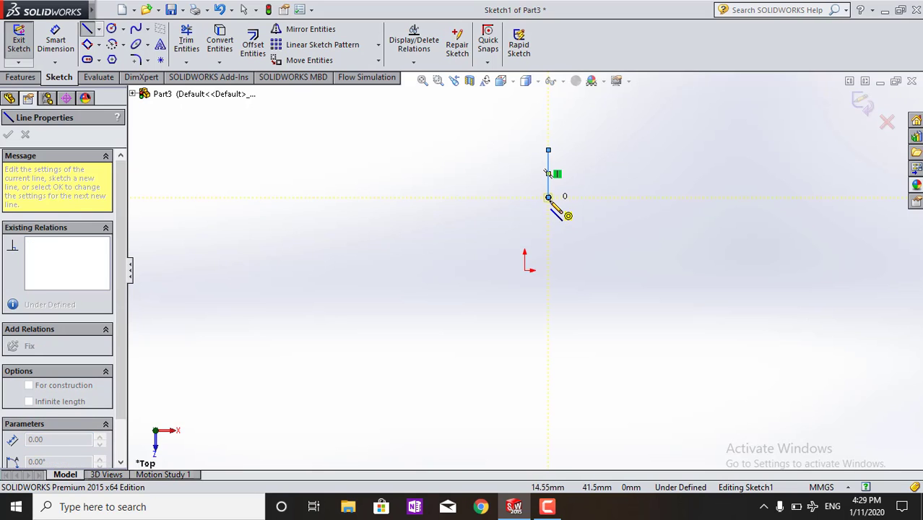
double_click(549, 198)
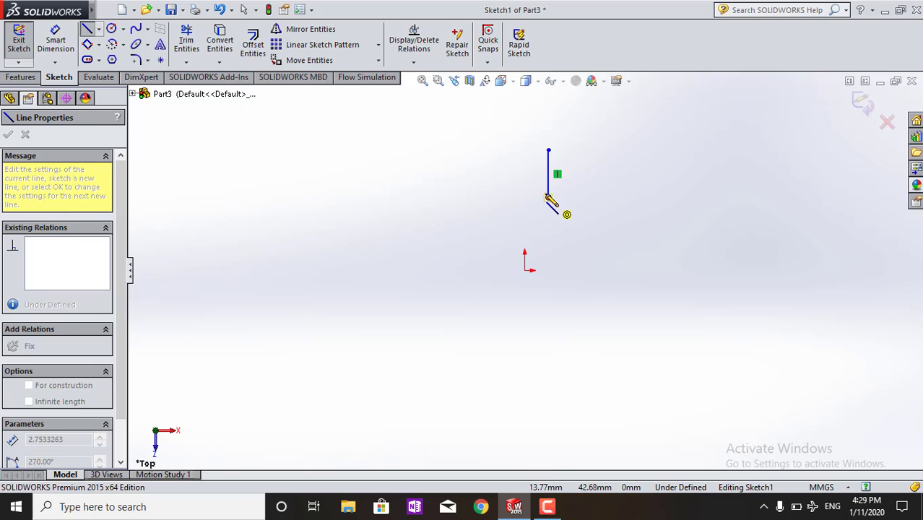
left_click(548, 196)
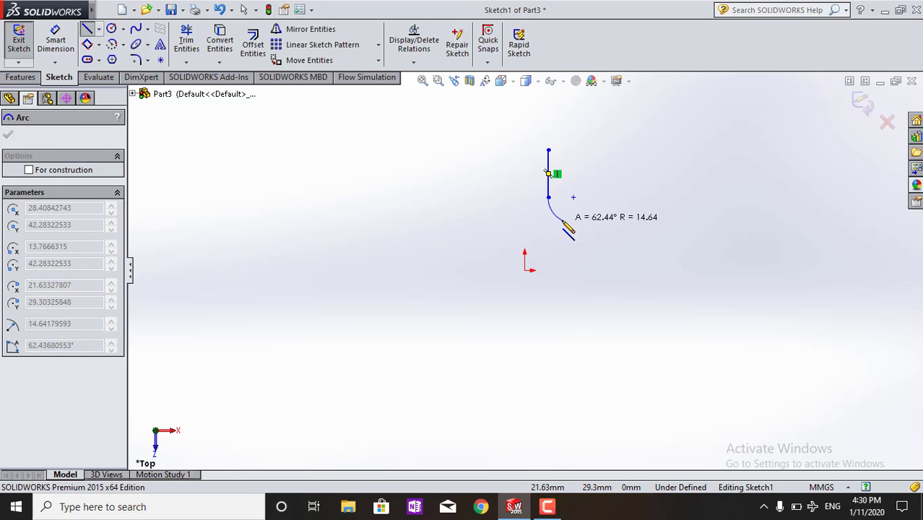
left_click(562, 220)
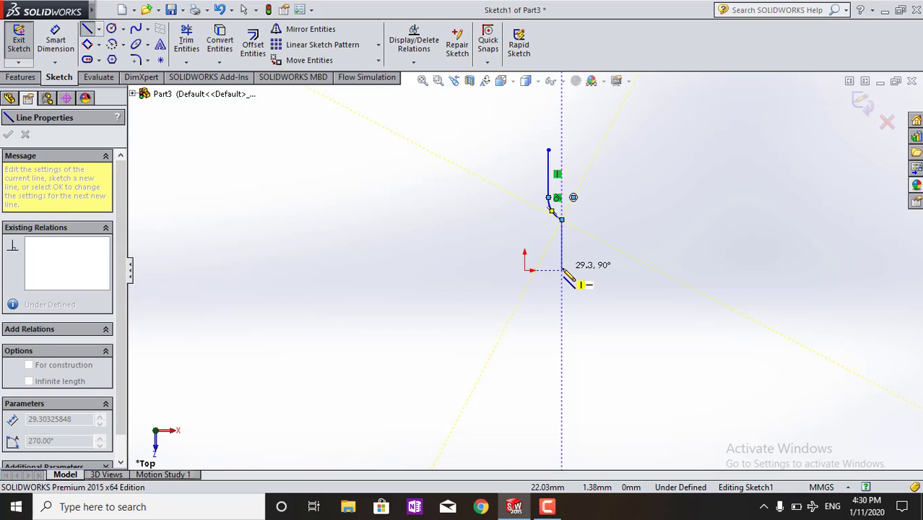
key("Escape")
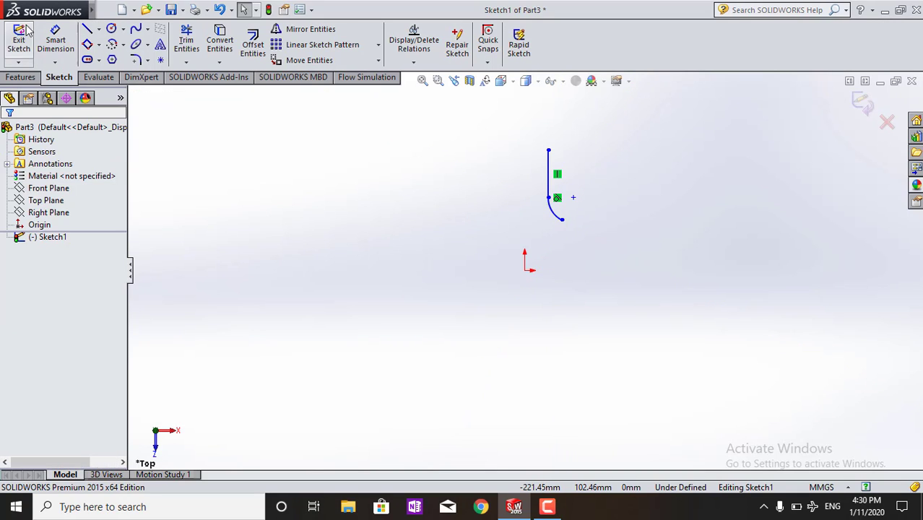
left_click(135, 29)
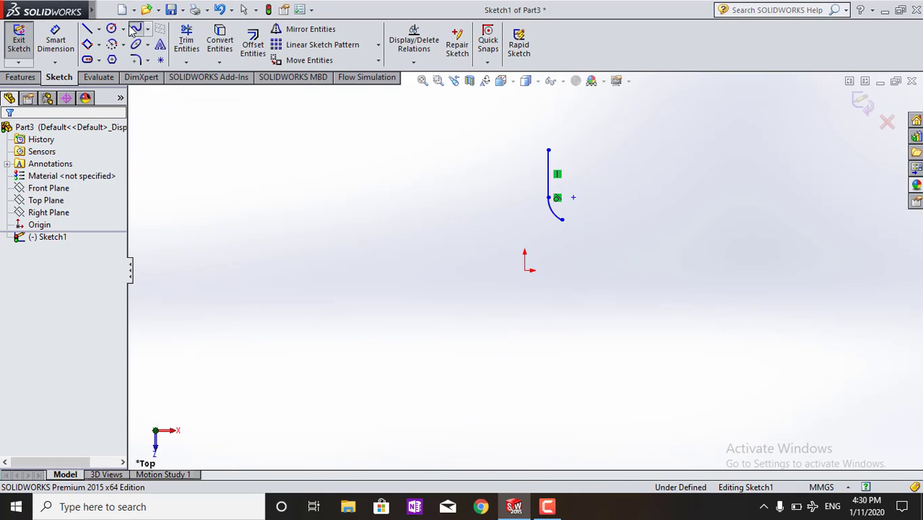
left_click(562, 221)
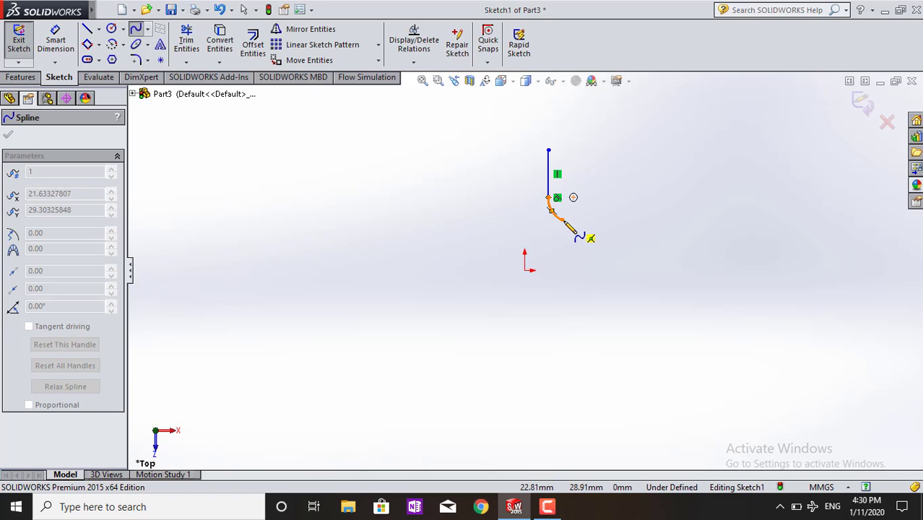
double_click(569, 225)
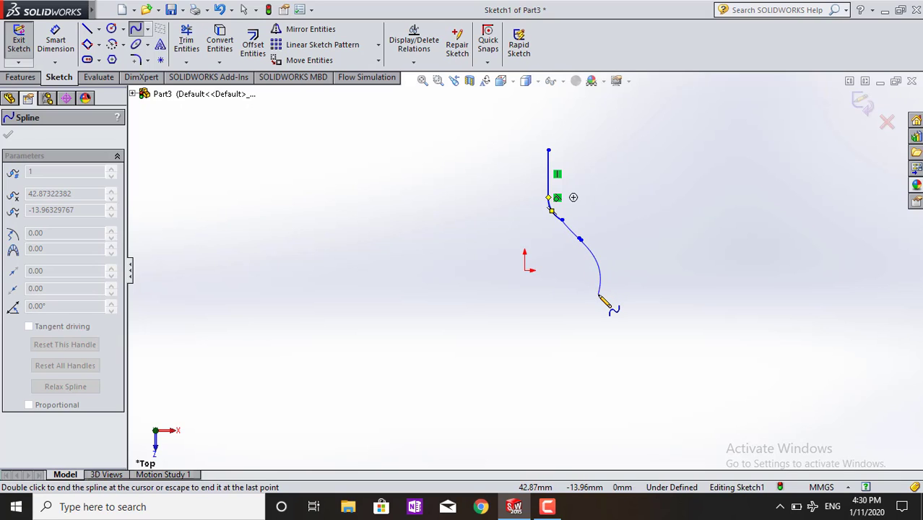
key("Escape")
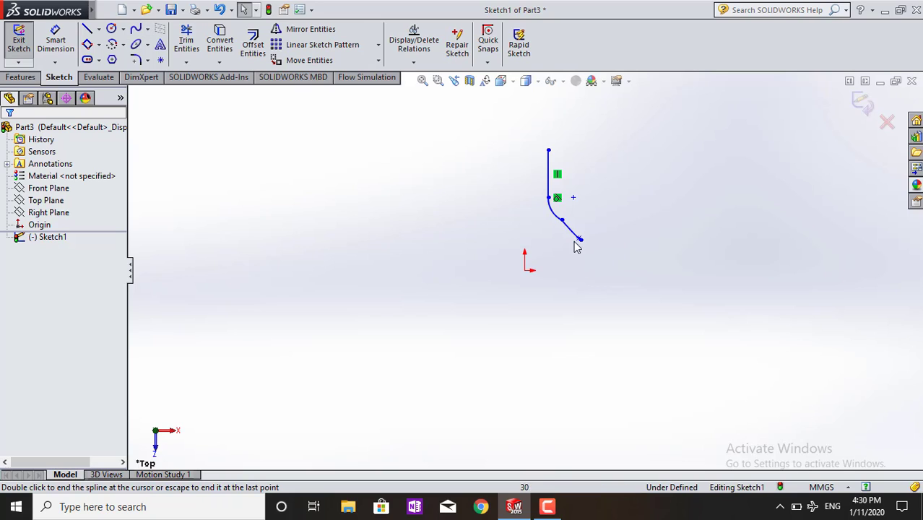
left_click(576, 239)
key("Escape")
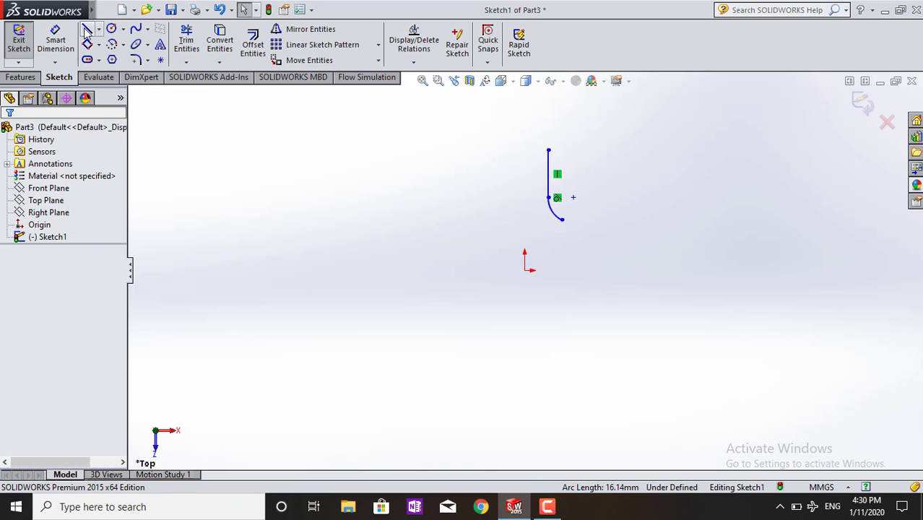
left_click(136, 29)
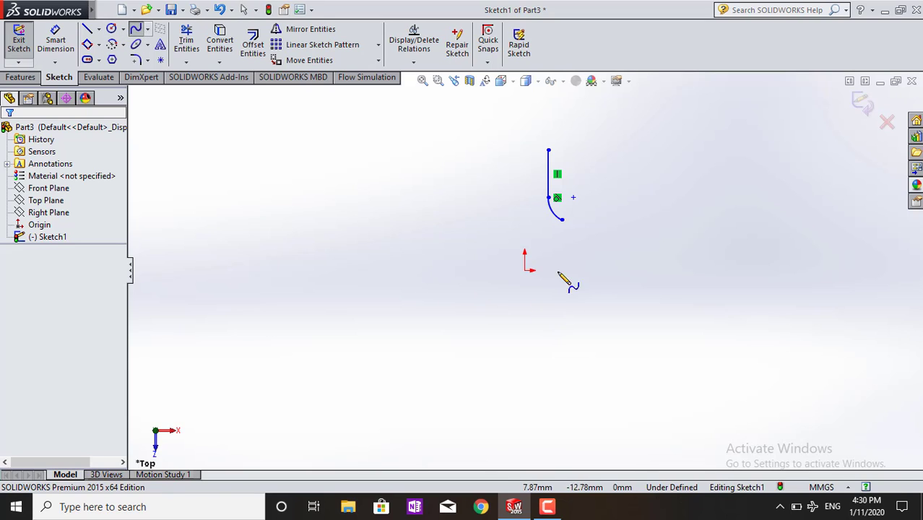
left_click(562, 221)
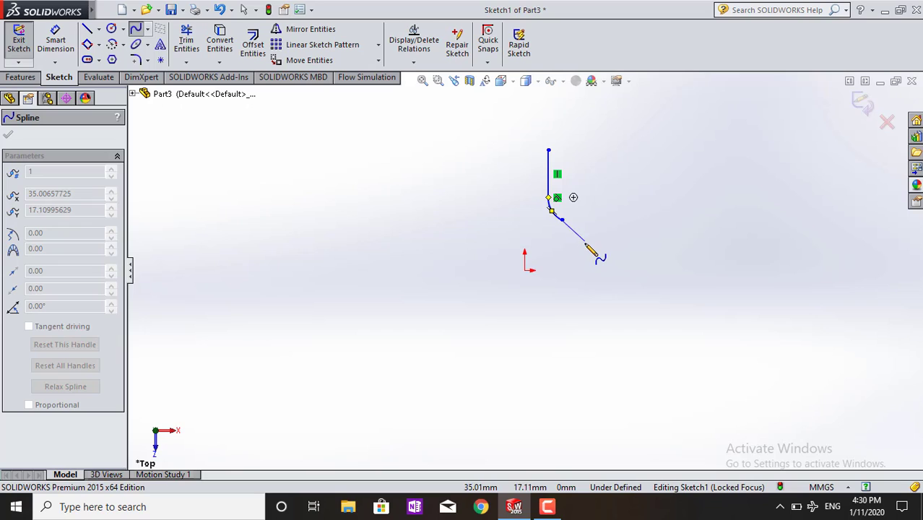
left_click(586, 248)
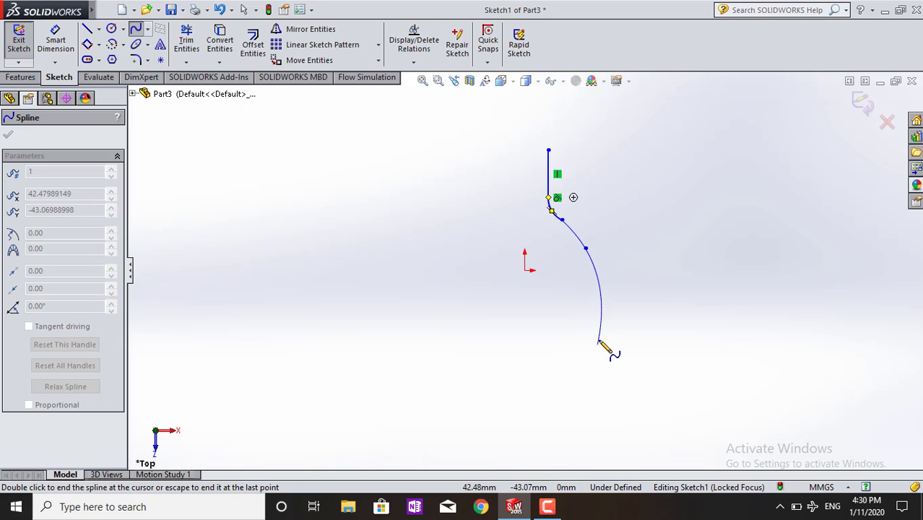
left_click(591, 290)
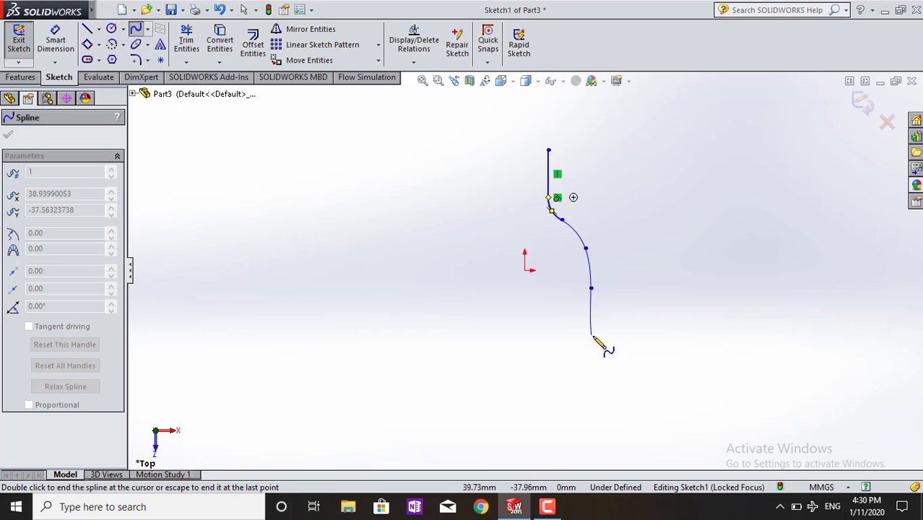
key("Escape")
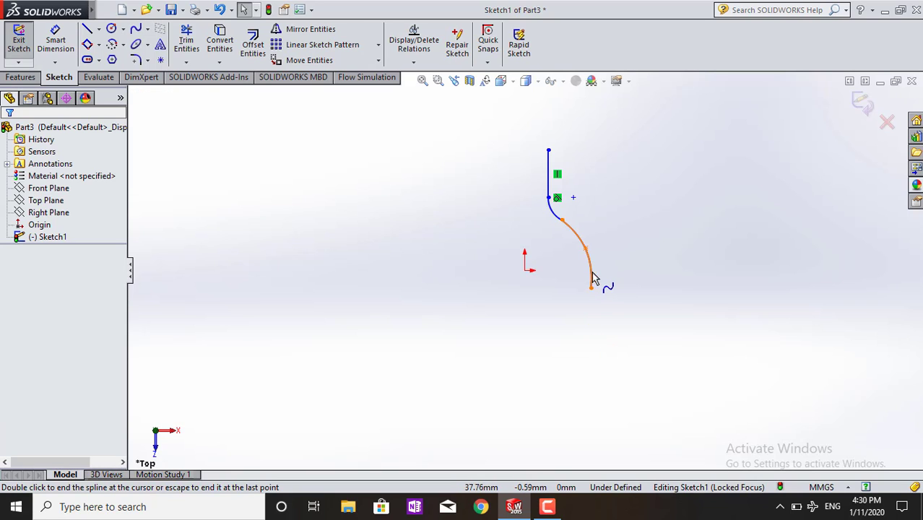
left_click(591, 277)
key("Delete")
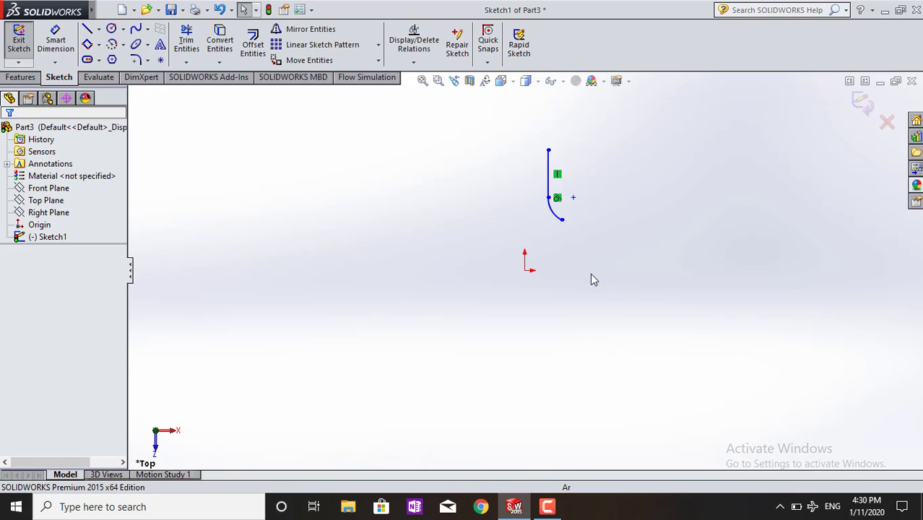
left_click(135, 29)
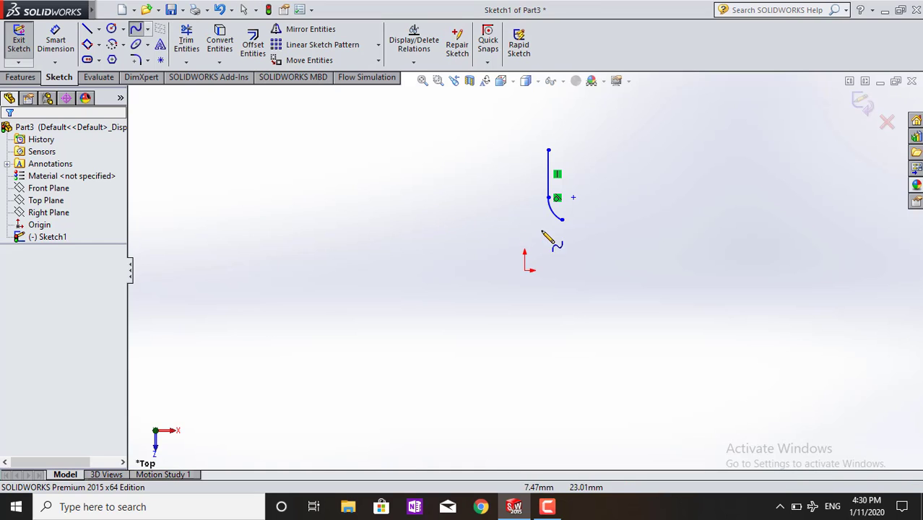
Draw an S-shaped spline down from the arc's end, plus a short extra spline
left_click(562, 219)
left_click(583, 239)
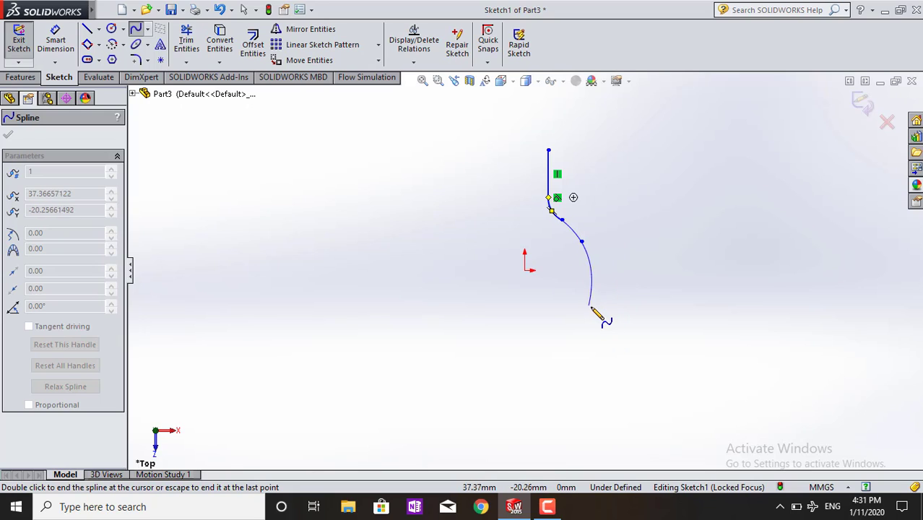
left_click(593, 313)
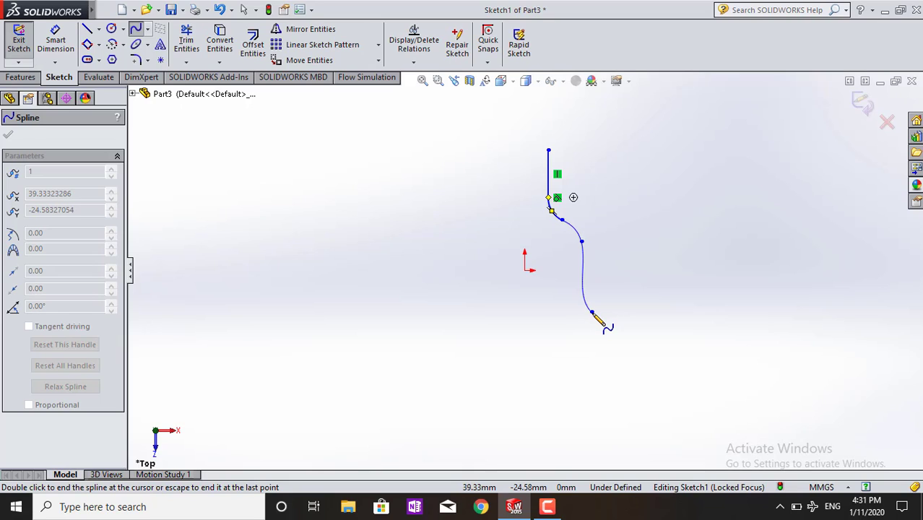
key("Escape")
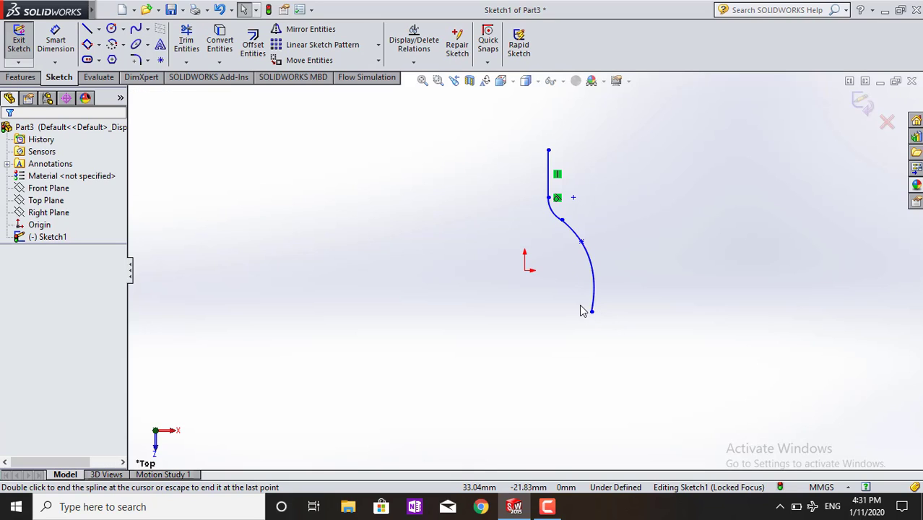
left_click(134, 31)
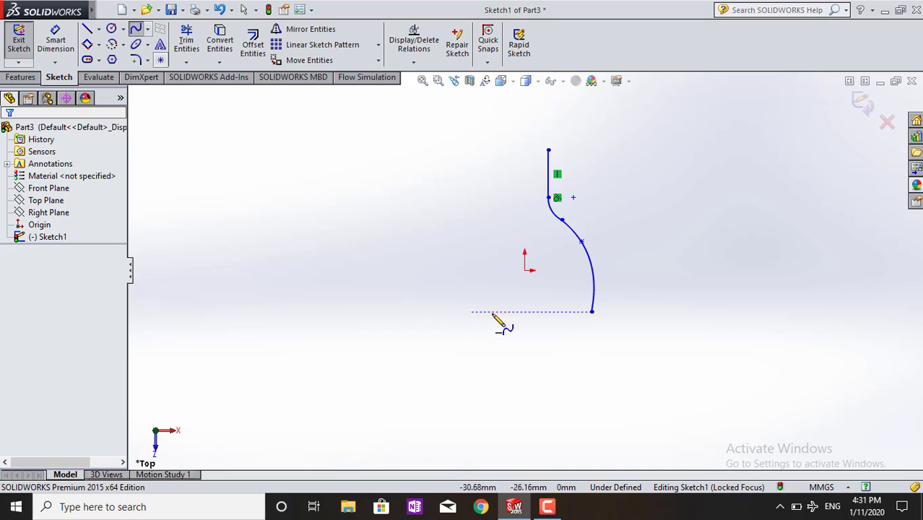
left_click(588, 322)
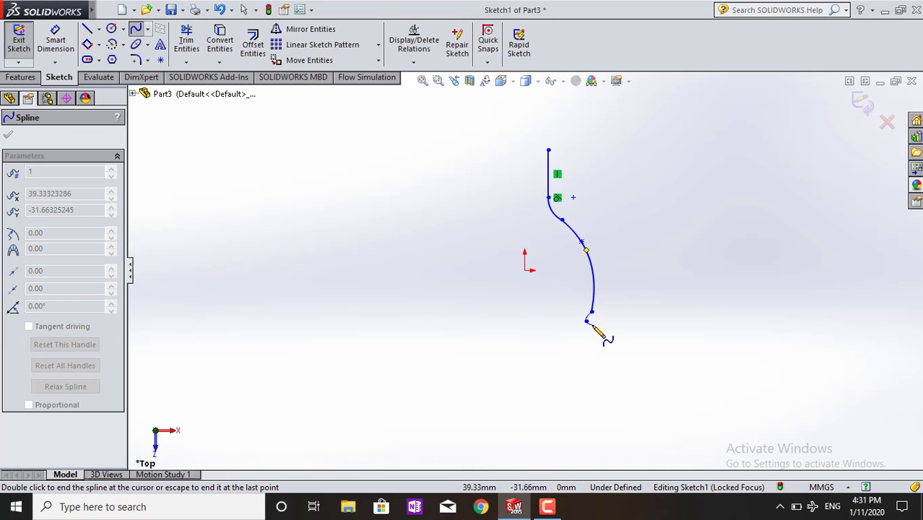
key("Escape")
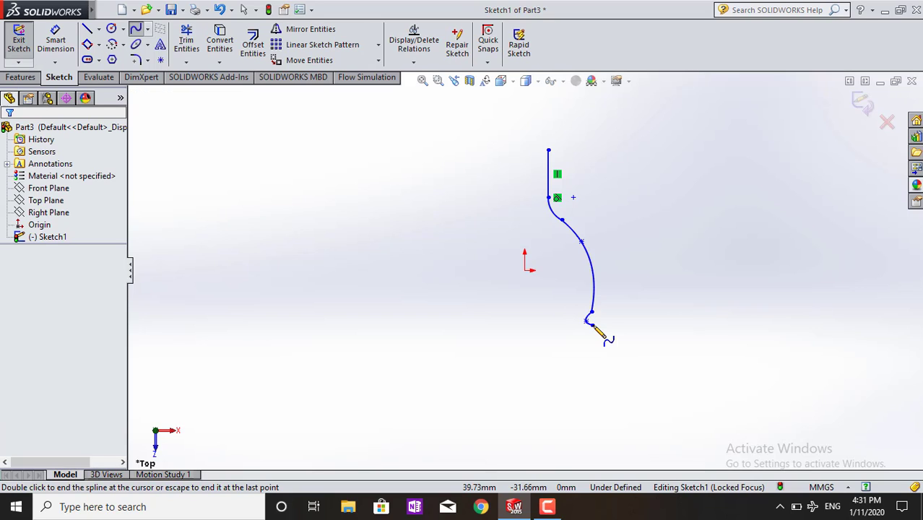
Draw a long vertical wall line down from the end of the S-curve
left_click(99, 29)
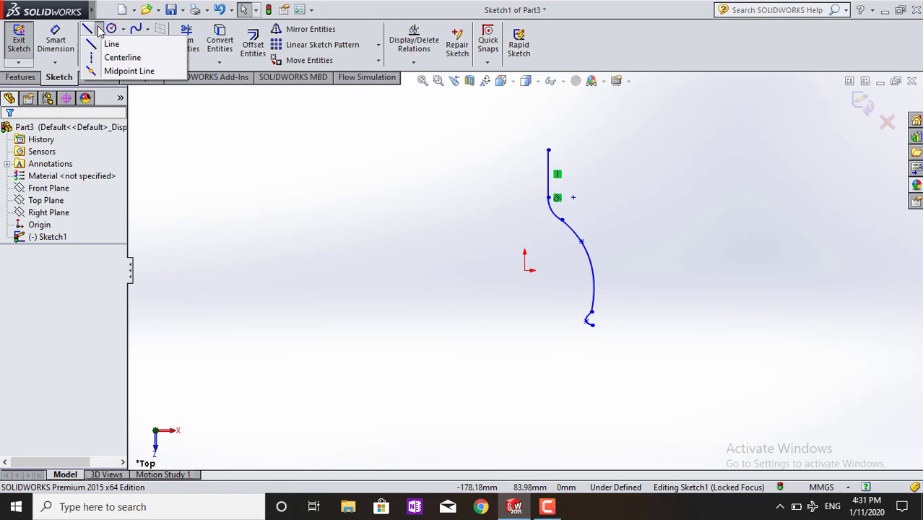
left_click(112, 44)
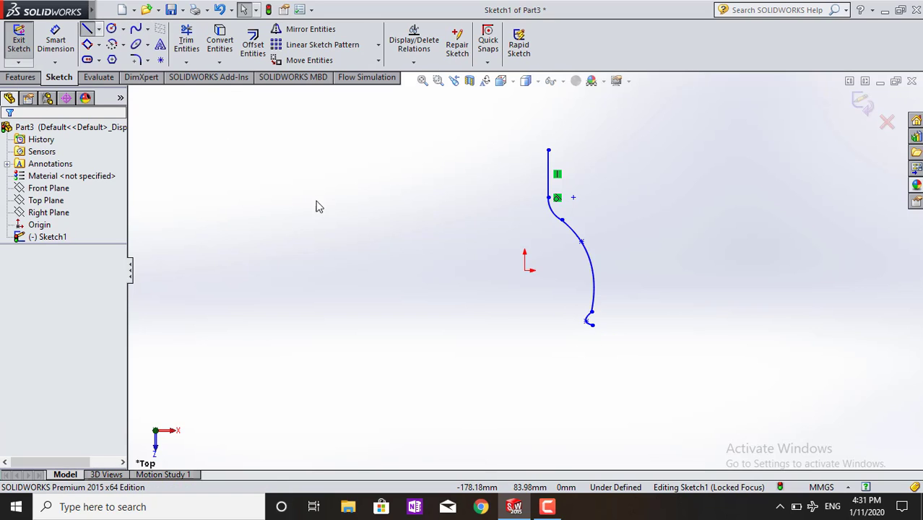
left_click(590, 323)
scroll(594, 376, "up", 3)
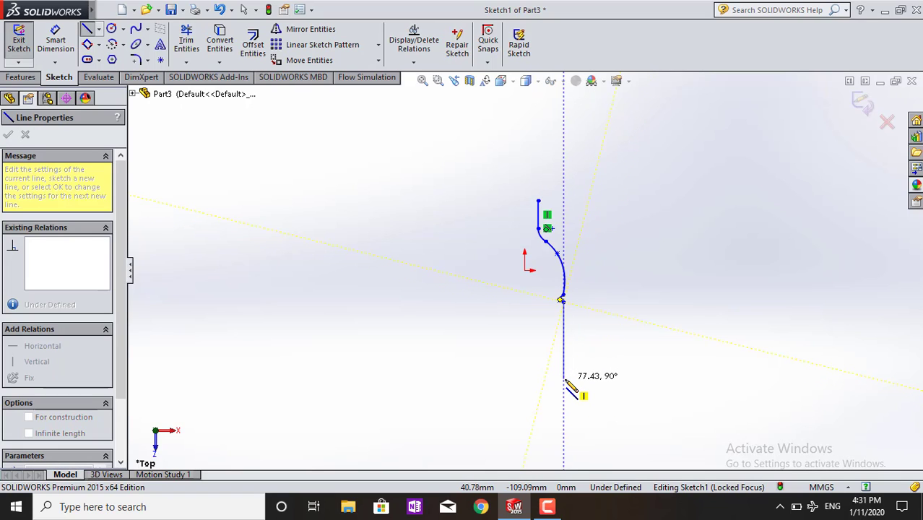
left_click(564, 381)
left_click(564, 381)
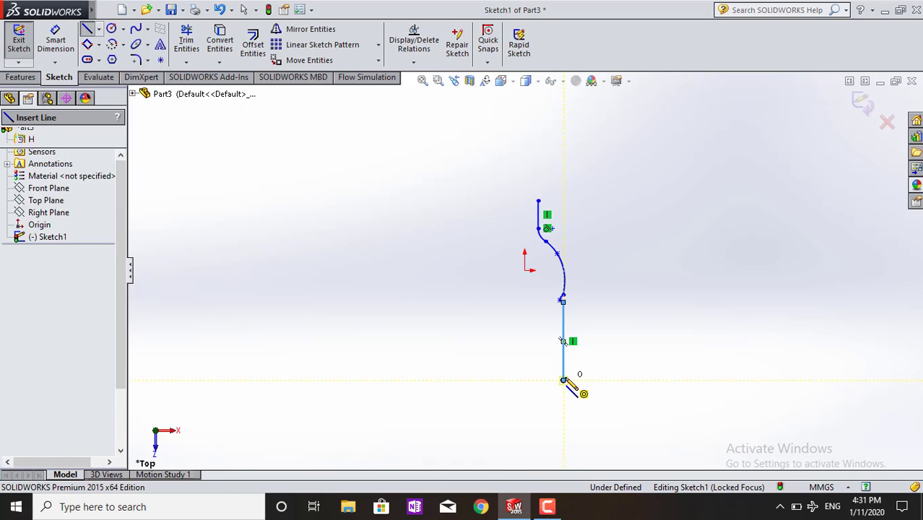
key("Escape")
scroll(563, 380, "down", 3)
Add a small groove spline and a short vertical line below the wall
left_click(135, 29)
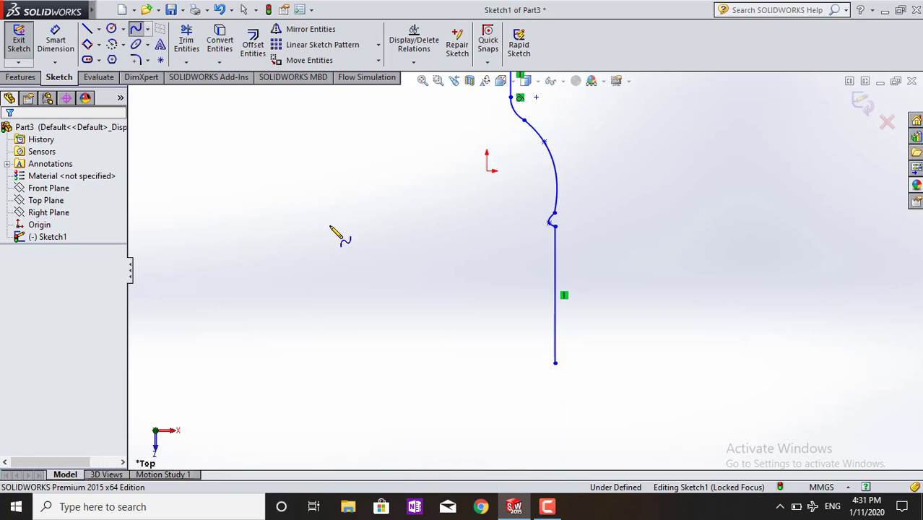
left_click(554, 370)
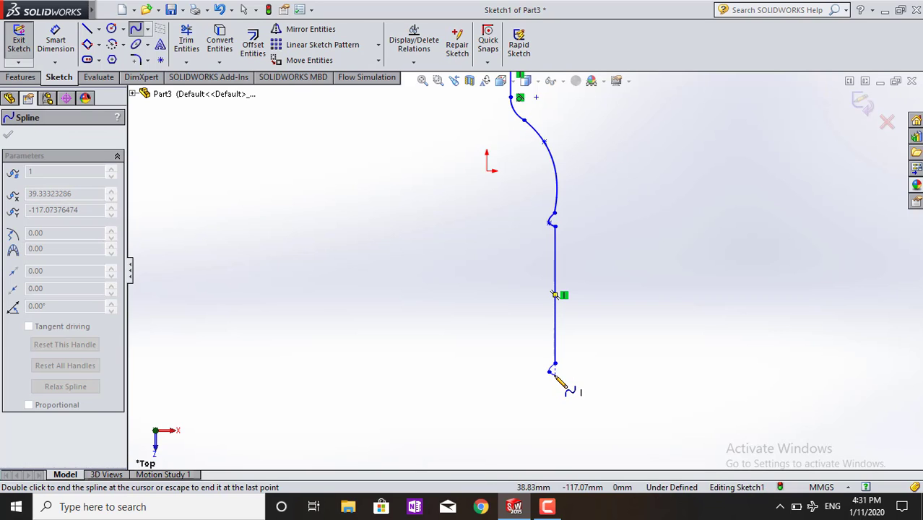
key("Escape")
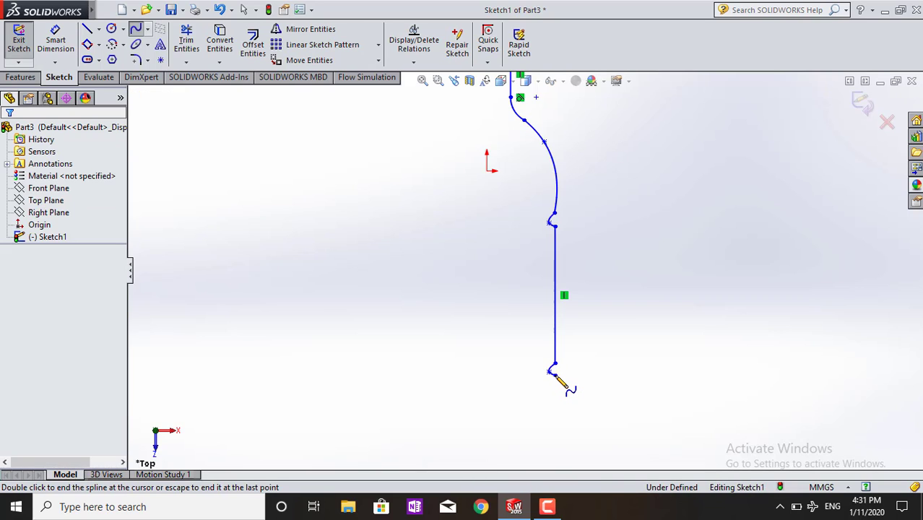
left_click(88, 32)
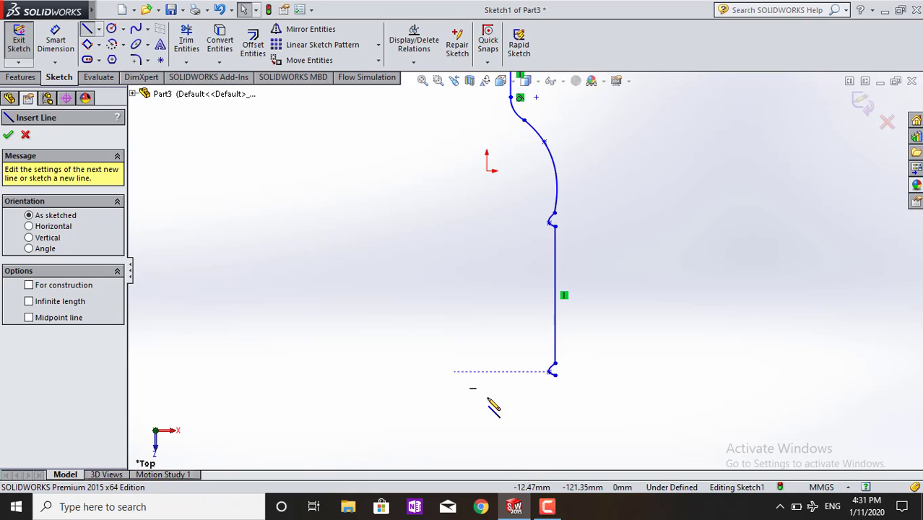
scroll(513, 399, "up", 2)
left_click(545, 341)
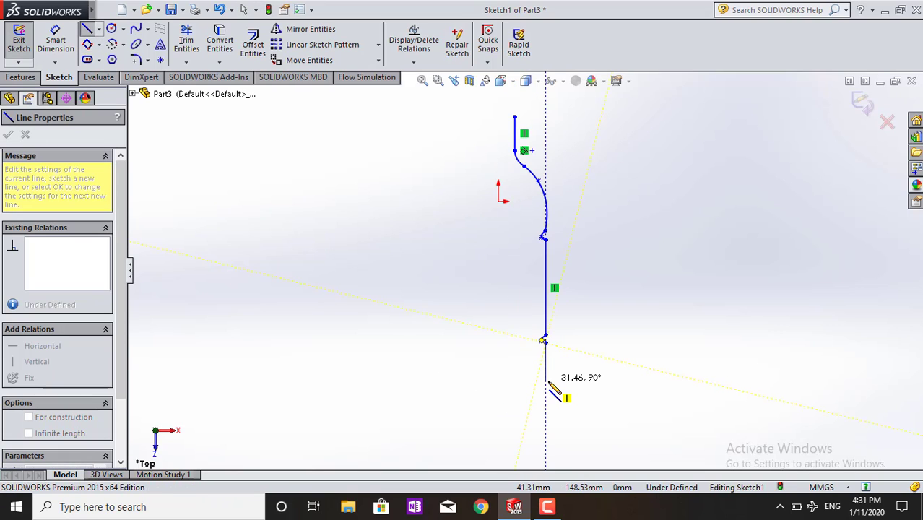
left_click(545, 392)
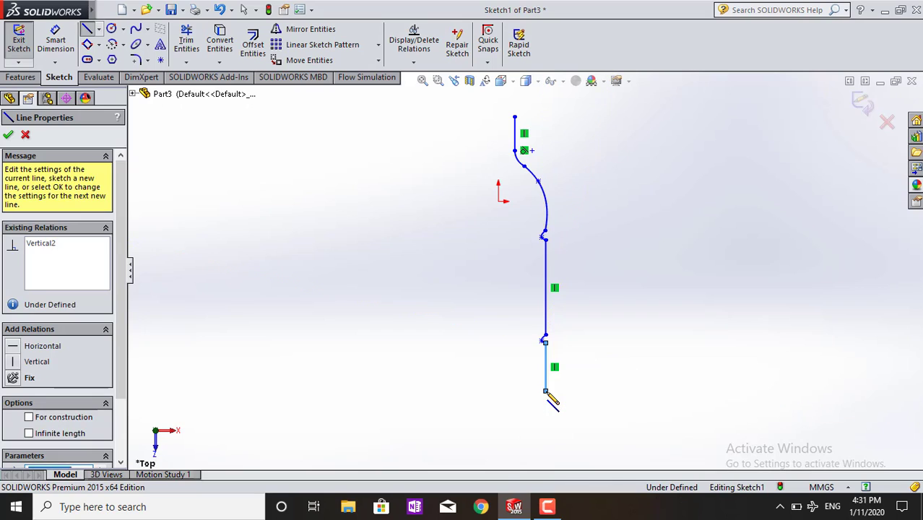
key("Escape")
key("Escape")
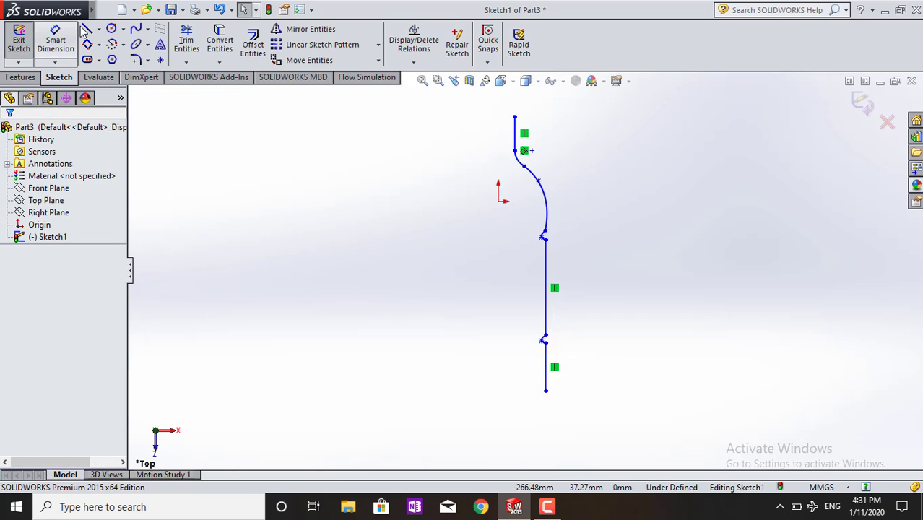
Draw a trial spline at the profile's bottom end, then delete it
left_click(136, 32)
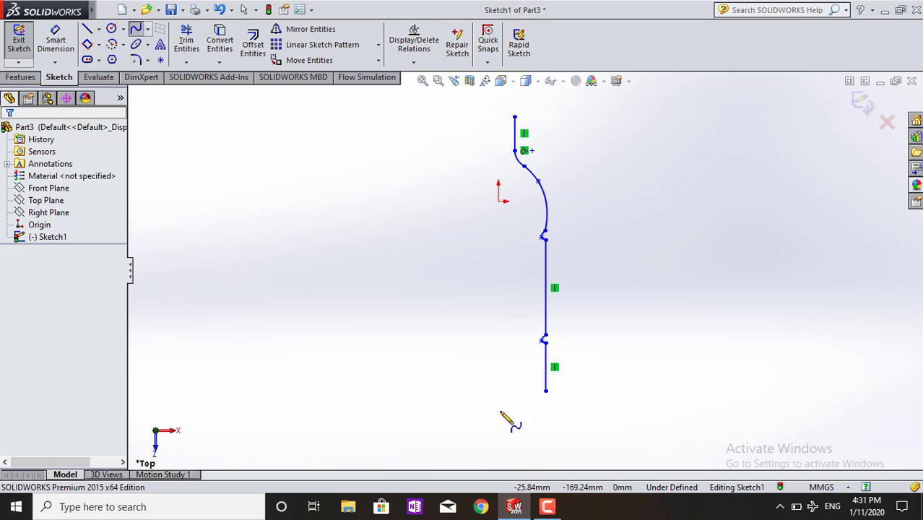
left_click(545, 391)
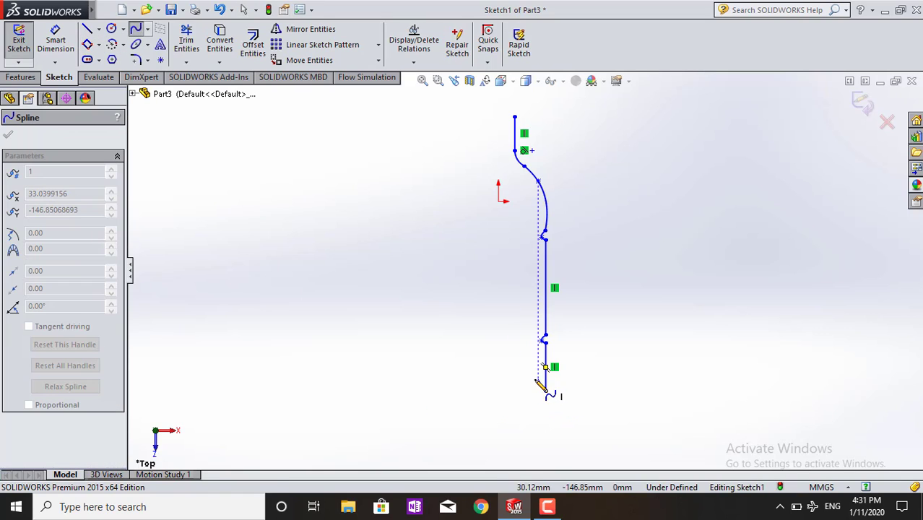
scroll(527, 383, "down", 3)
scroll(571, 365, "down", 2)
scroll(549, 362, "down", 2)
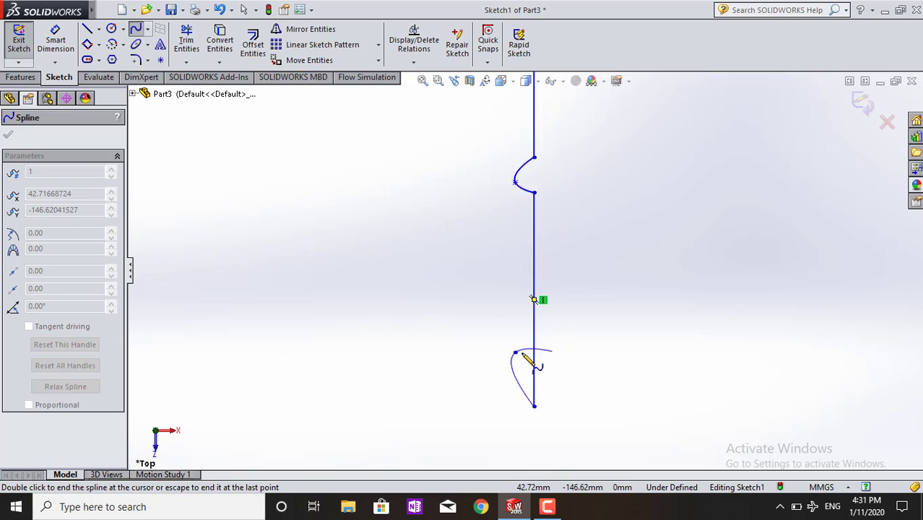
scroll(506, 358, "down", 2)
key("Escape")
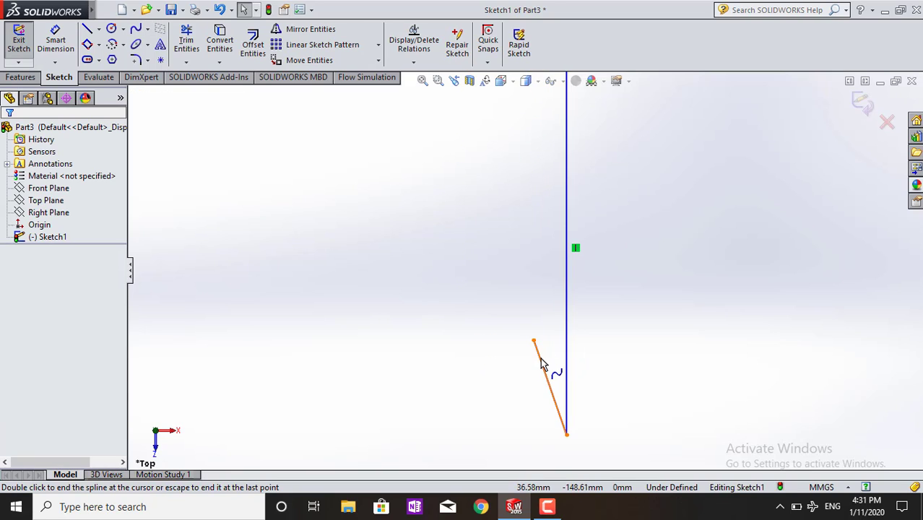
left_click(540, 365)
key("Delete")
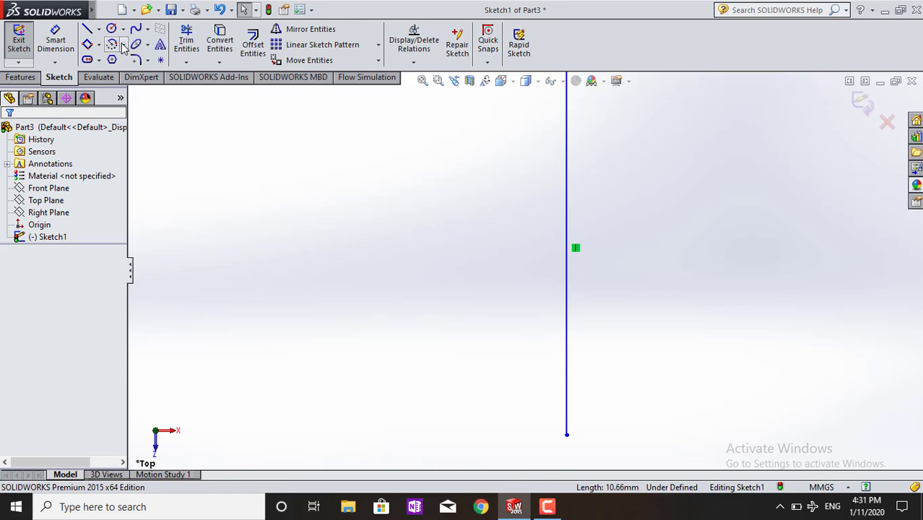
left_click(135, 30)
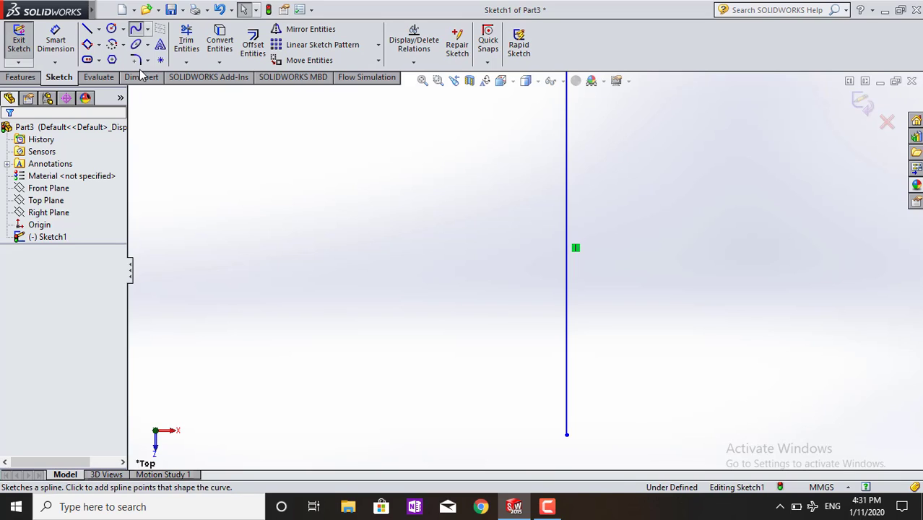
Draw a shallow upward-bulging 3 Point Arc from the bottom endpoint leftward
left_click(122, 45)
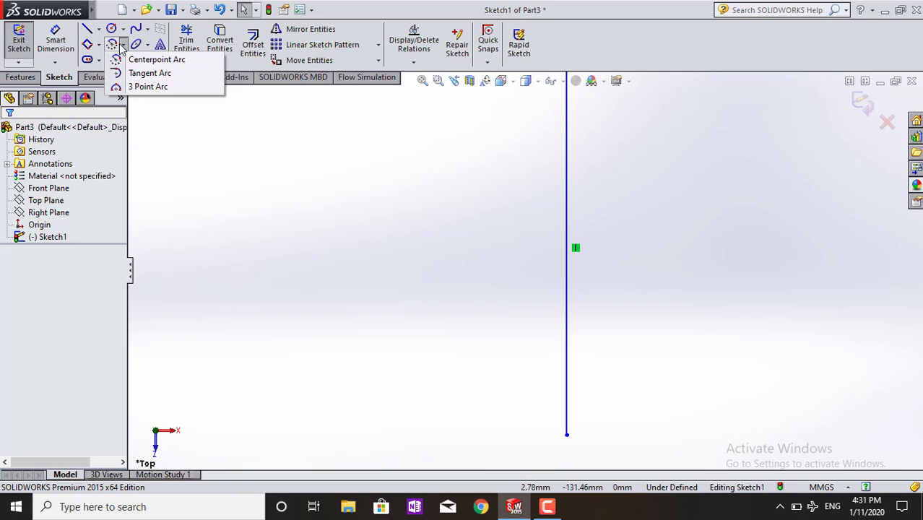
left_click(145, 88)
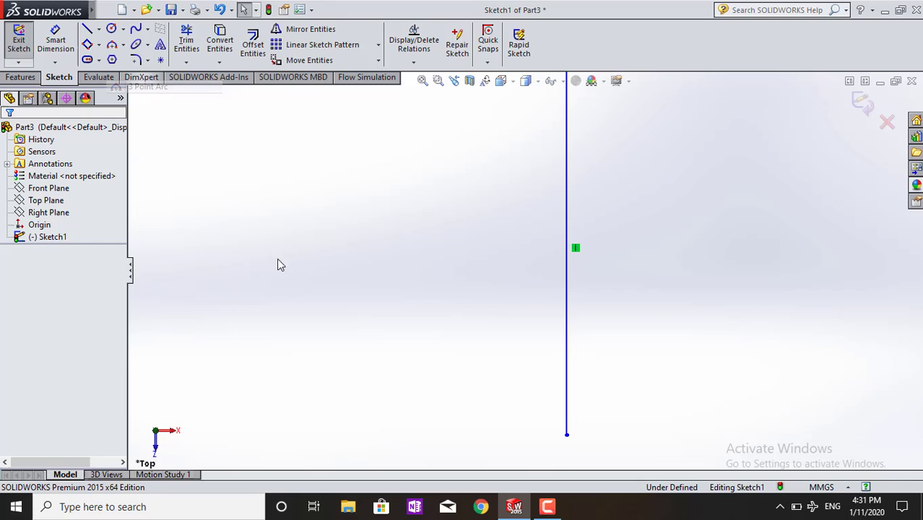
left_click(566, 435)
scroll(574, 426, "up", 1)
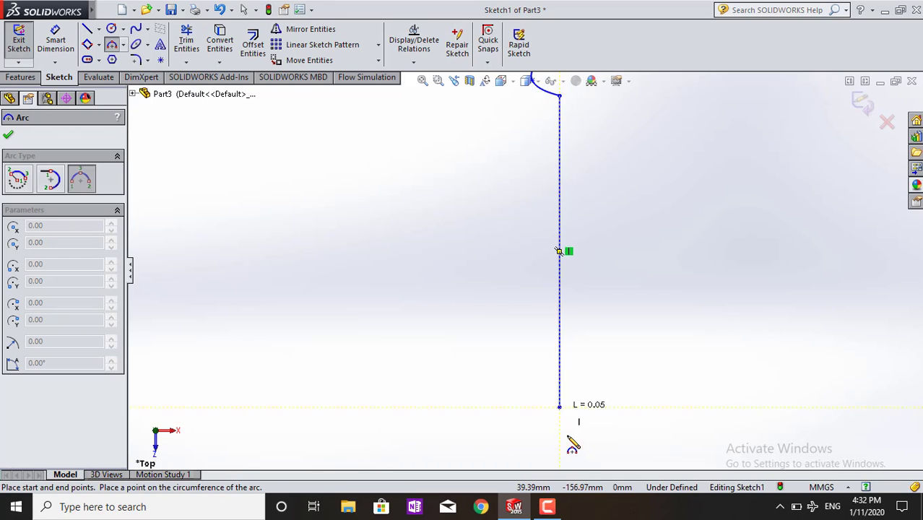
scroll(570, 423, "up", 1)
scroll(560, 409, "up", 1)
scroll(553, 394, "up", 1)
scroll(542, 354, "up", 1)
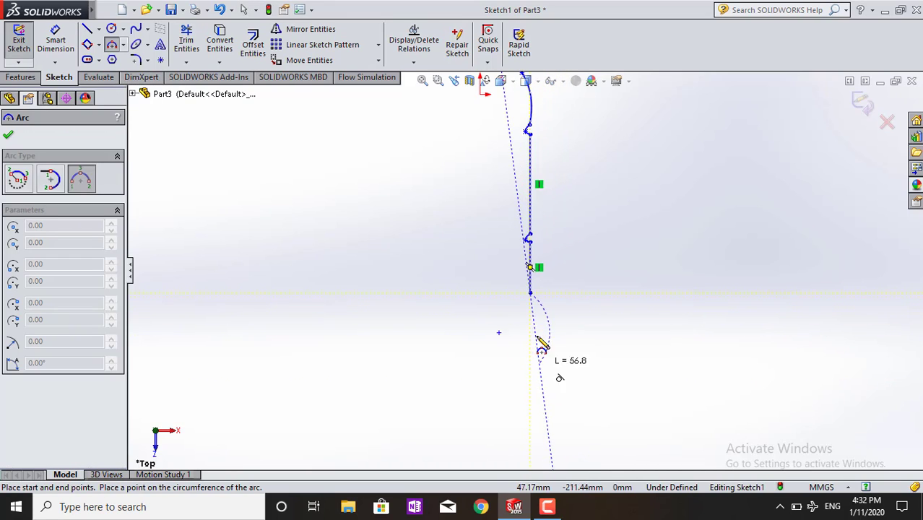
scroll(536, 303, "down", 1)
scroll(534, 268, "up", 1)
scroll(531, 184, "up", 1)
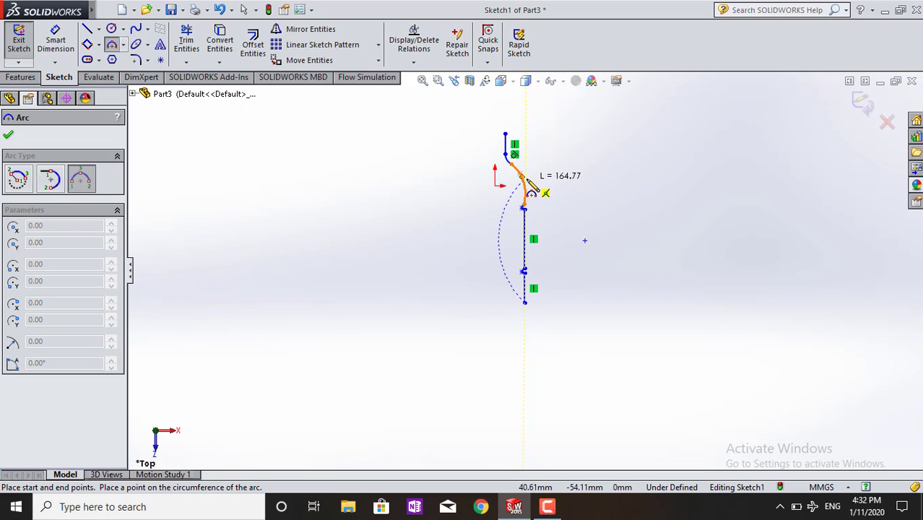
scroll(523, 192, "up", 1)
scroll(505, 289, "up", 1)
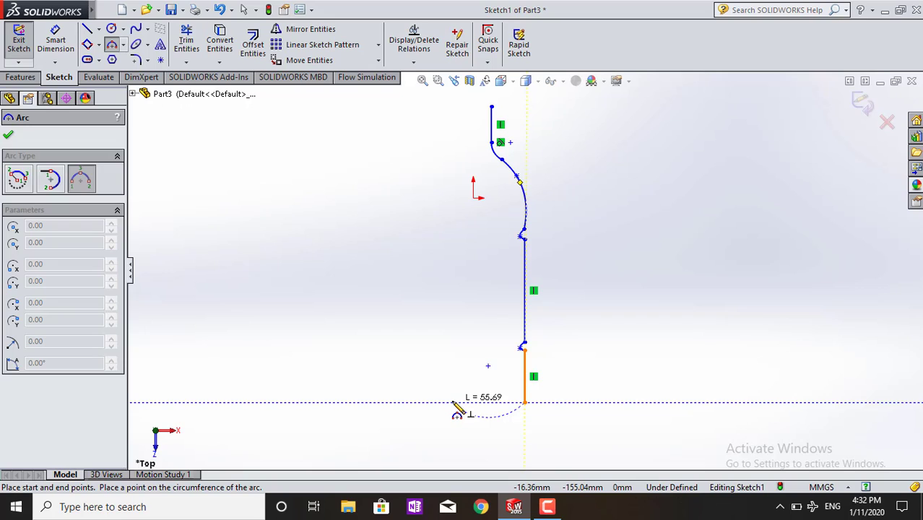
left_click(453, 403)
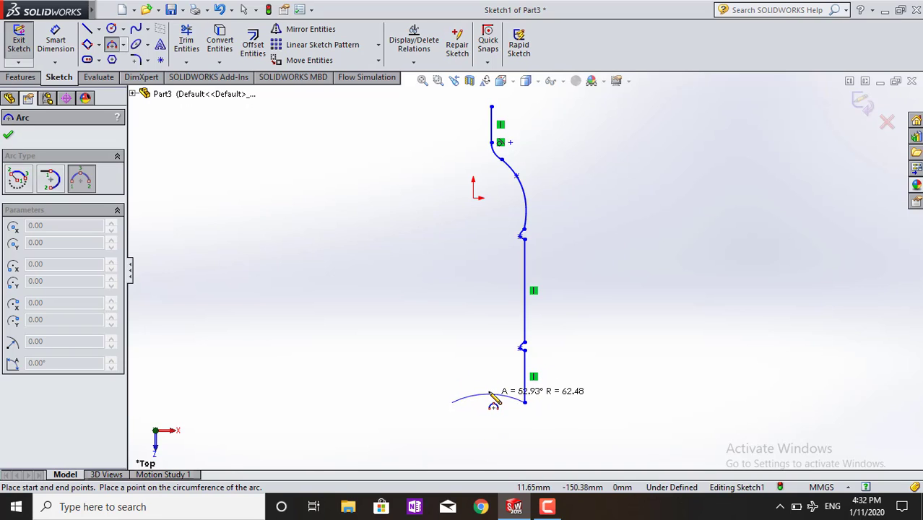
left_click(488, 390)
key("Escape")
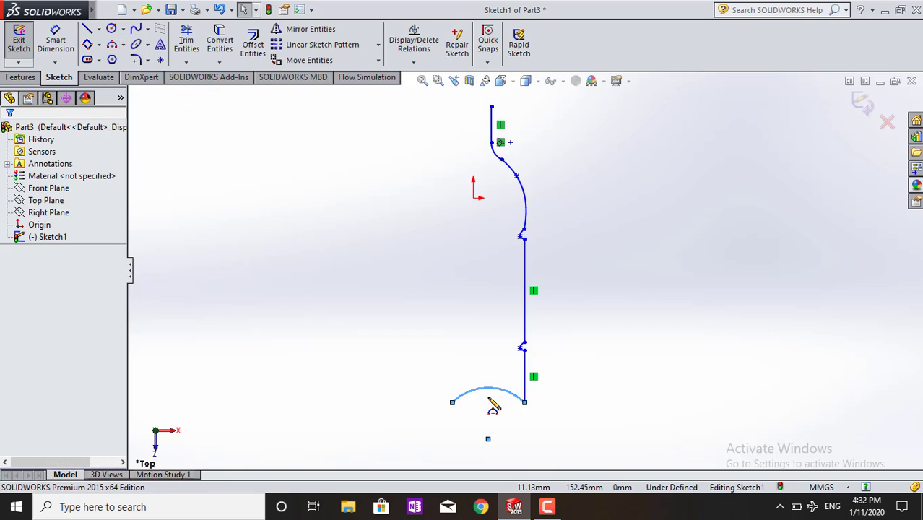
Add a short horizontal top line and a long vertical line to the arc, then exit the sketch
left_click(87, 30)
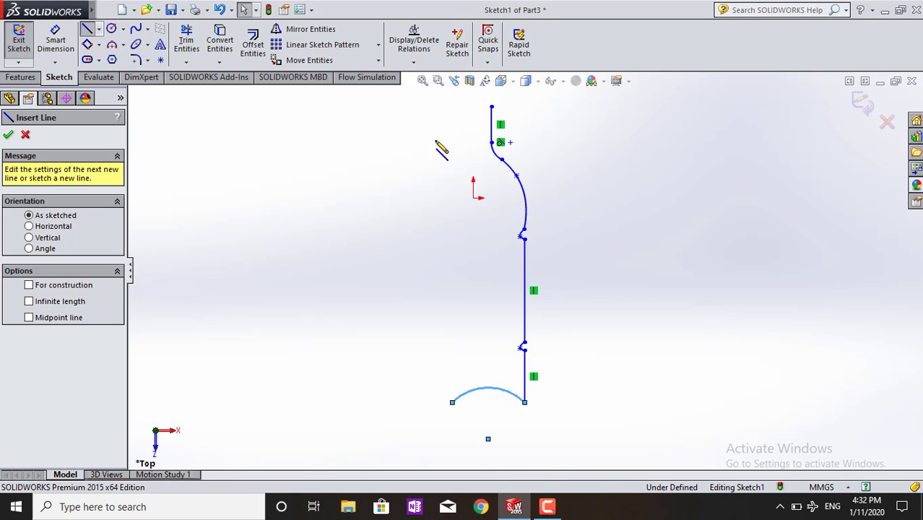
left_click(492, 106)
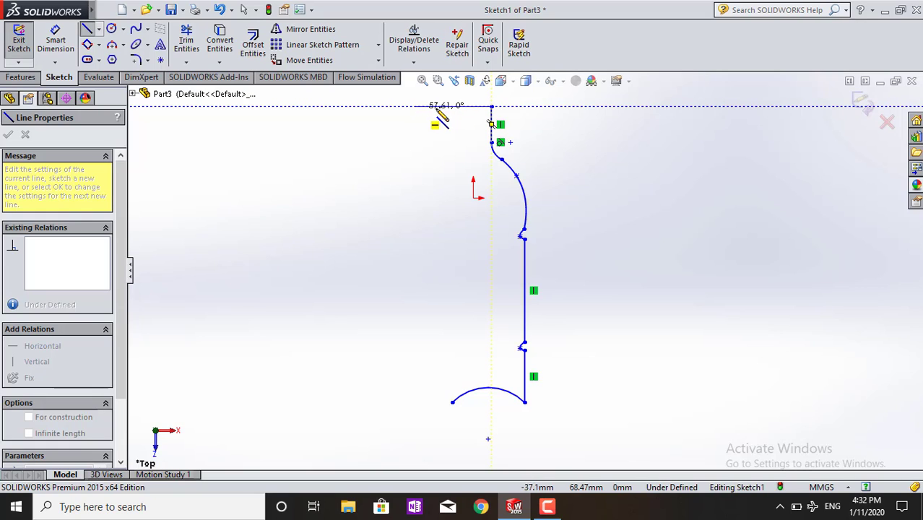
left_click(452, 107)
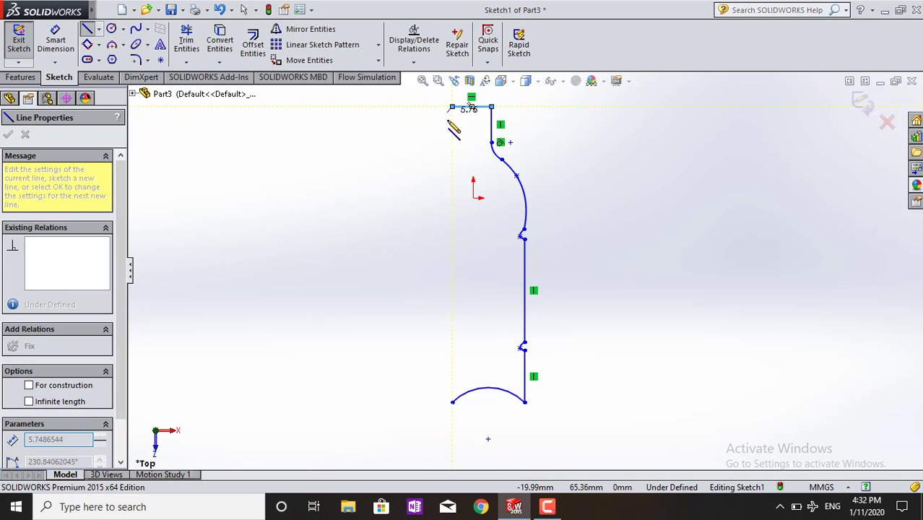
left_click(453, 402)
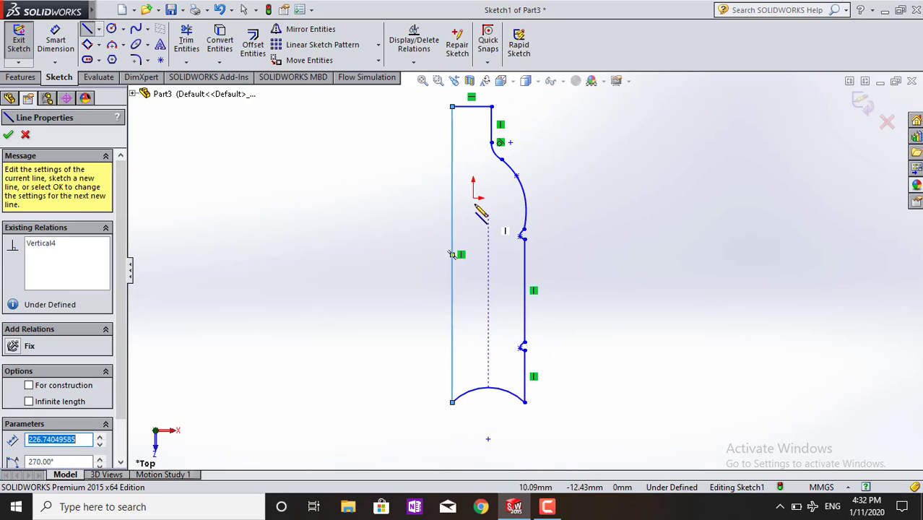
left_click(9, 136)
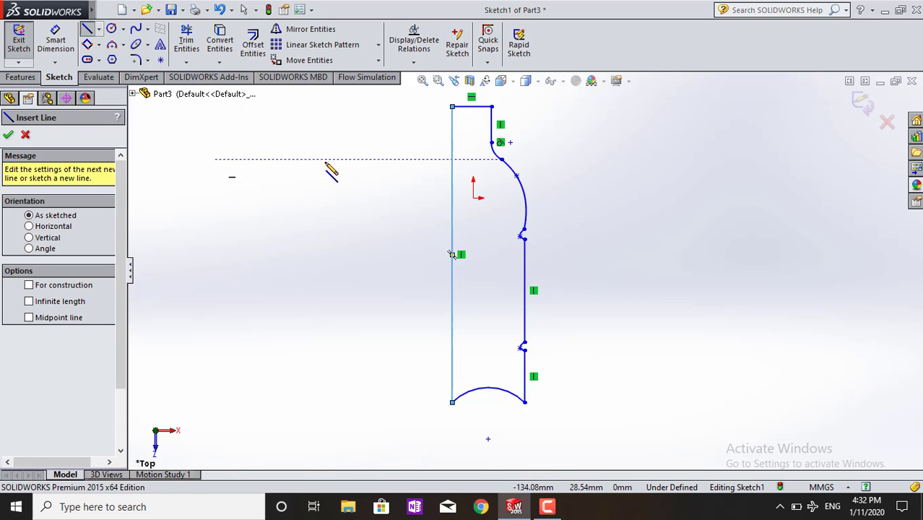
scroll(533, 130, "up", 2)
scroll(510, 165, "down", 2)
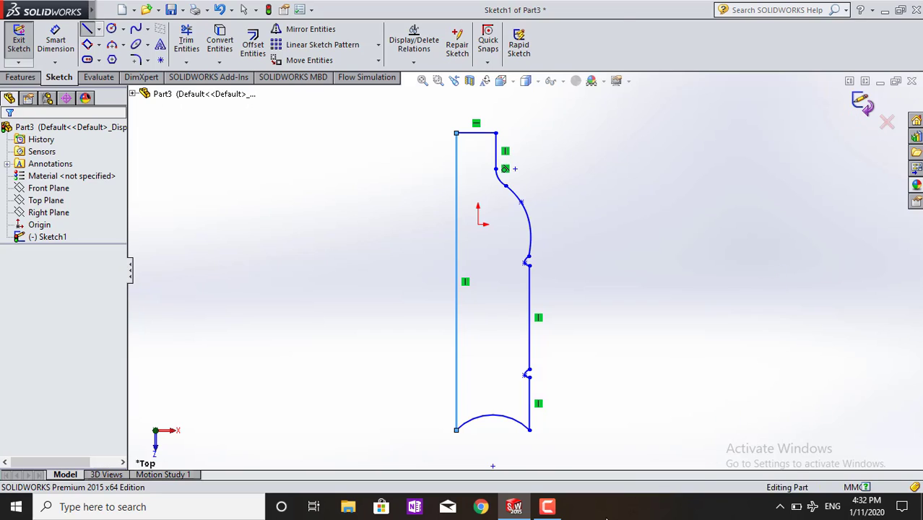
left_click(549, 506)
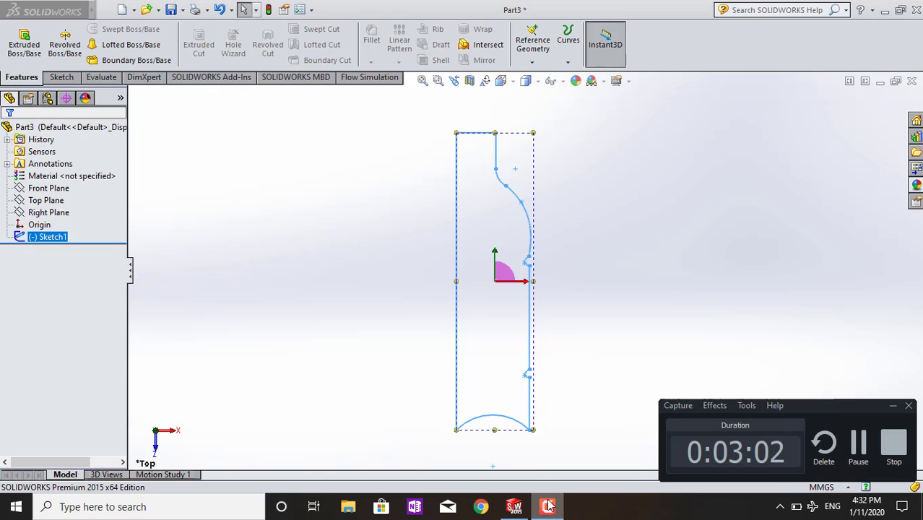
Revolve Sketch1 360° about its left vertical line, Line6, into a solid bottle
left_click(549, 506)
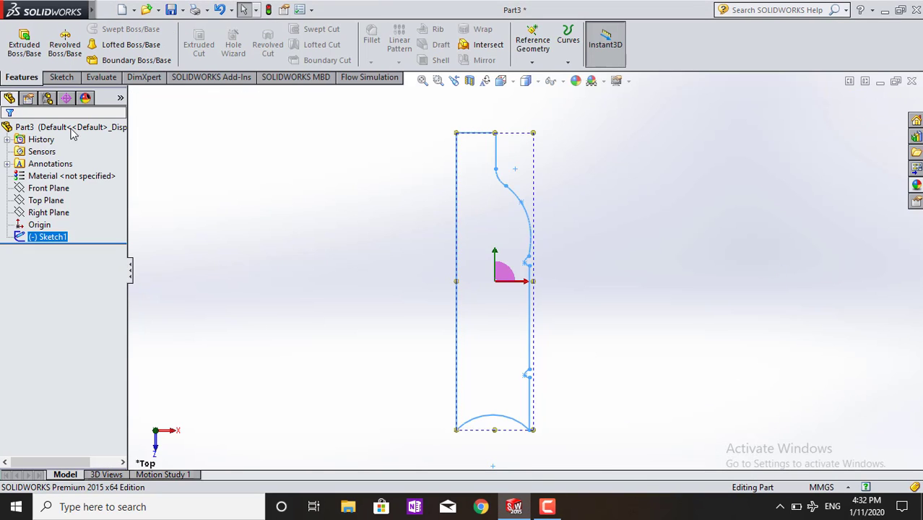
left_click(64, 44)
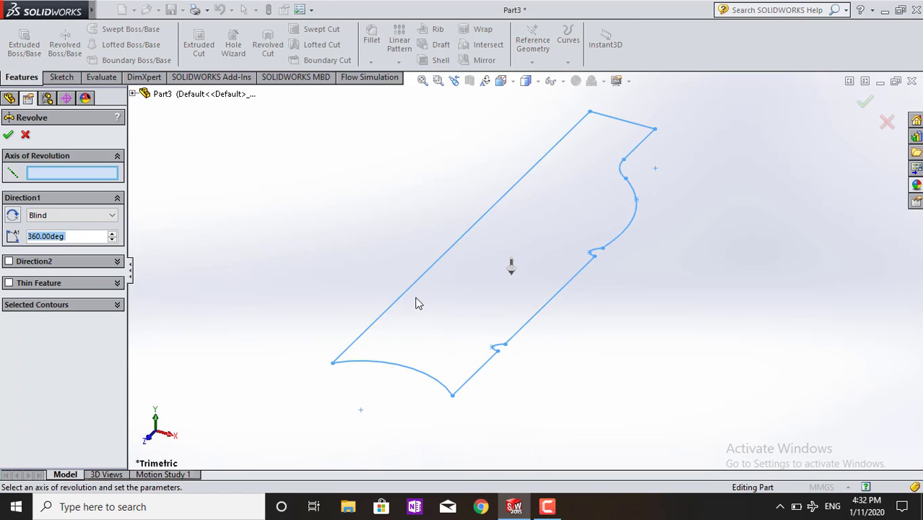
left_click(413, 292)
mouse_move(162, 293)
middle_mouse_down()
mouse_move(223, 207)
mouse_move(262, 258)
mouse_move(266, 361)
mouse_move(290, 244)
mouse_move(274, 289)
mouse_move(267, 249)
middle_mouse_up()
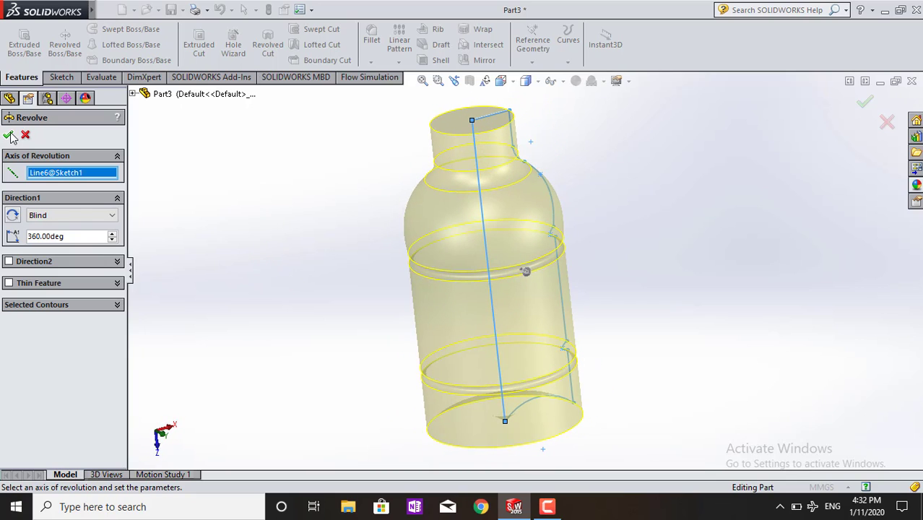
left_click(10, 135)
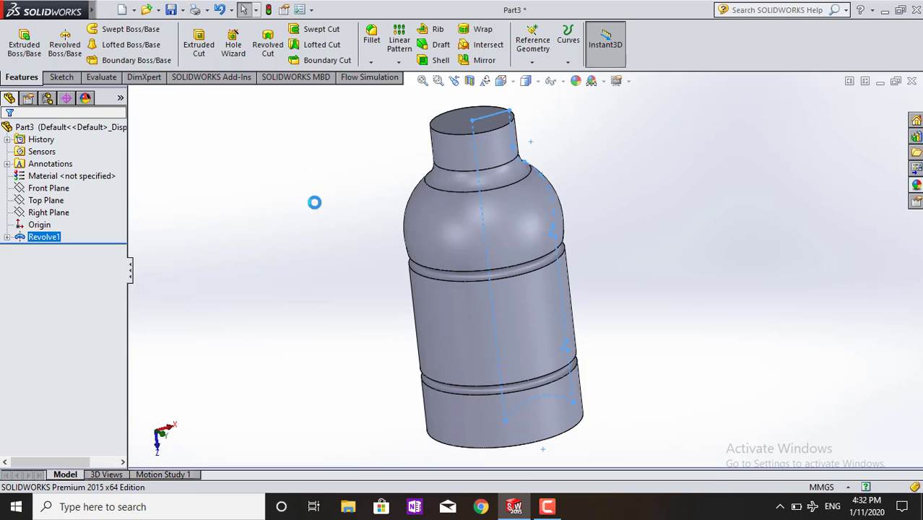
mouse_move(320, 212)
middle_mouse_down()
mouse_move(347, 180)
mouse_move(400, 193)
mouse_move(387, 167)
mouse_move(412, 379)
mouse_move(422, 276)
mouse_move(404, 188)
middle_mouse_up()
left_click(688, 375)
mouse_move(240, 315)
middle_mouse_down()
mouse_move(352, 302)
mouse_move(385, 279)
mouse_move(343, 314)
mouse_move(274, 423)
middle_mouse_up()
mouse_move(385, 196)
middle_mouse_down()
mouse_move(366, 358)
mouse_move(428, 210)
middle_mouse_up()
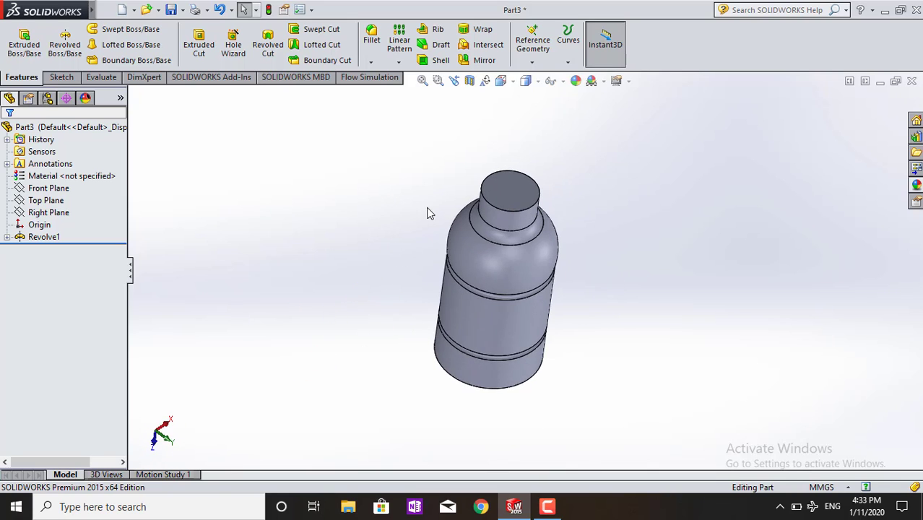
scroll(645, 305, "down", 2)
scroll(659, 306, "down", 2)
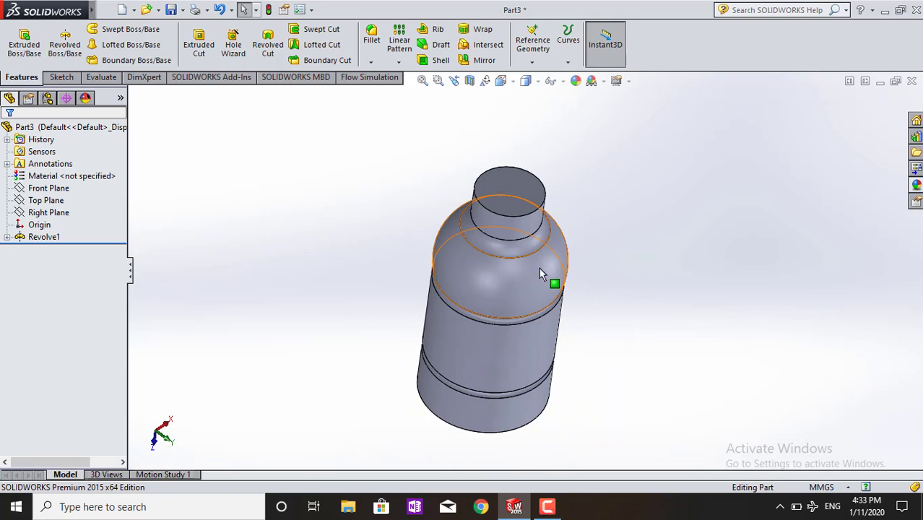
mouse_move(551, 272)
middle_mouse_down()
mouse_move(592, 253)
mouse_move(582, 201)
middle_mouse_up()
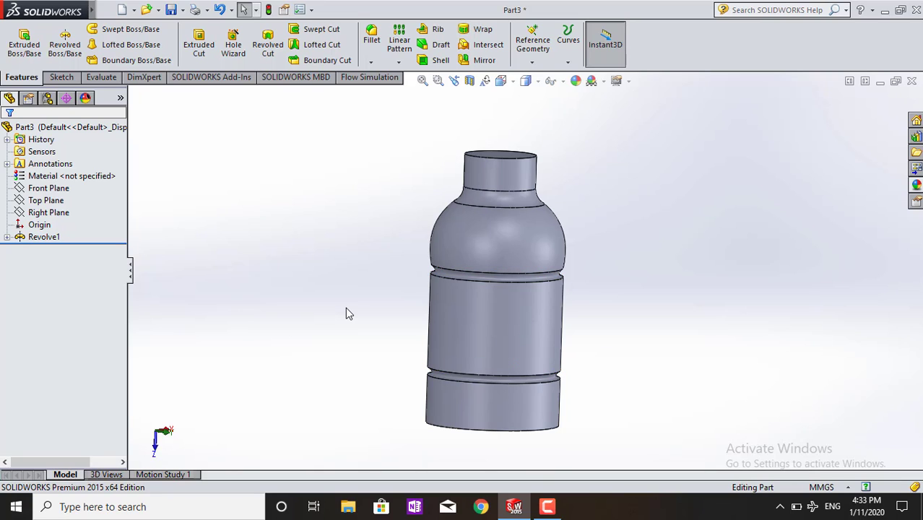
Delete Revolve1 and reopen Sketch1 for editing
right_click(61, 241)
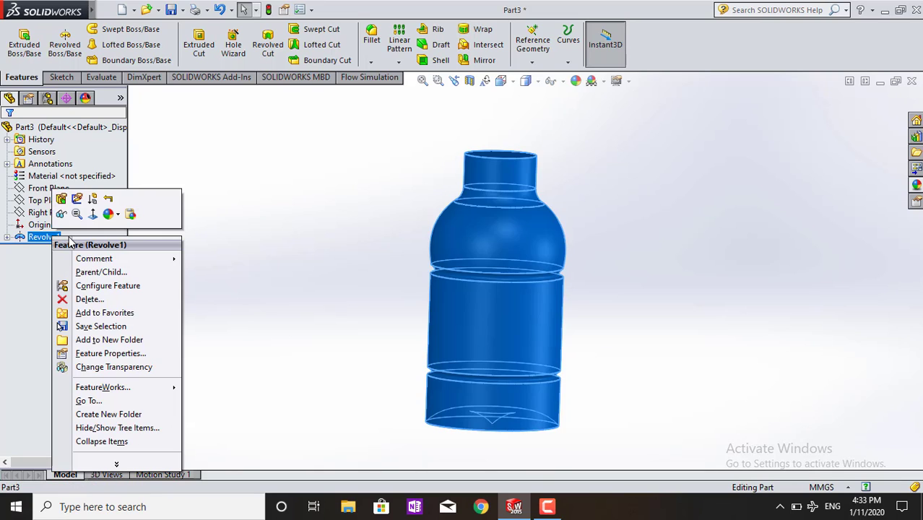
left_click(83, 299)
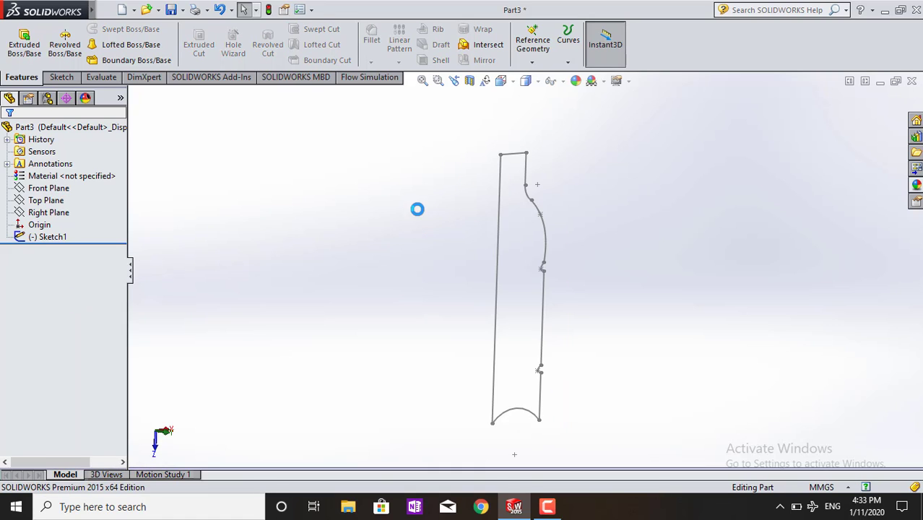
left_click(56, 239)
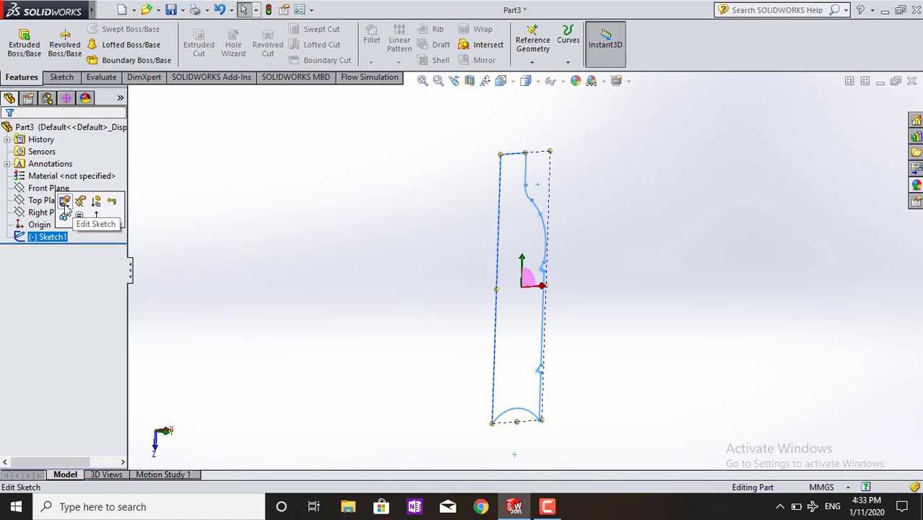
left_click(65, 202)
Switch to the Top view, zoom in, and trim the neck's top lines
left_click(500, 81)
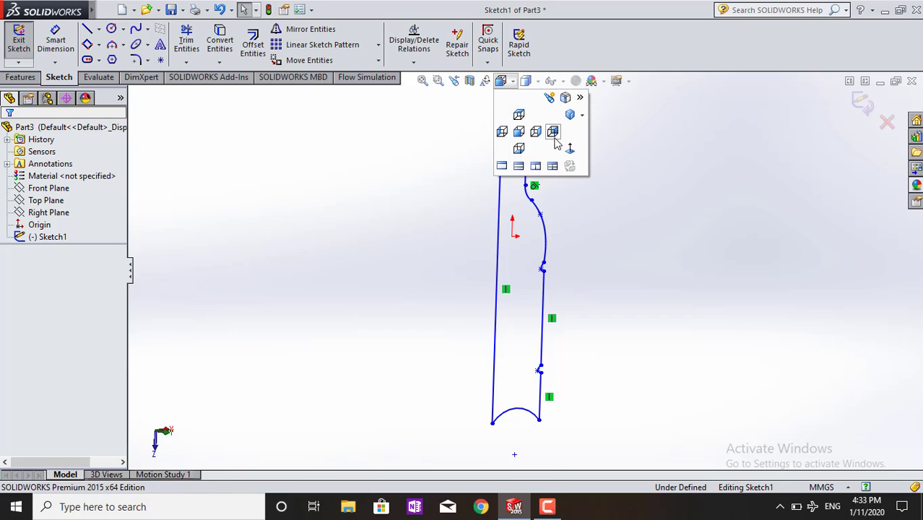
left_click(552, 131)
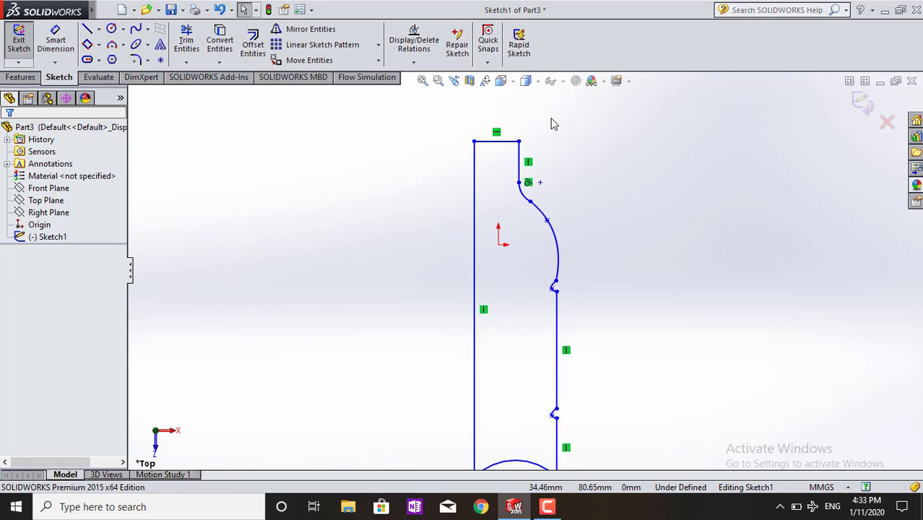
scroll(549, 120, "down", 3)
scroll(538, 134, "down", 2)
left_click(182, 42)
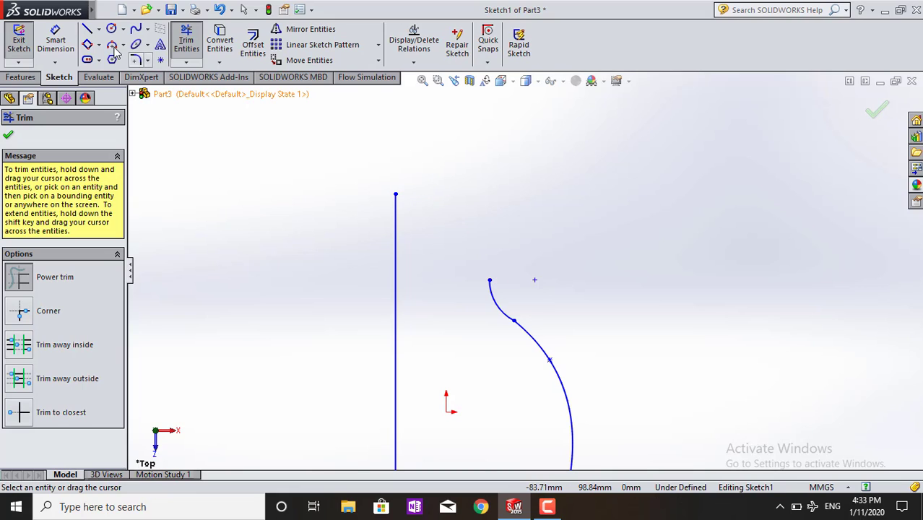
Redraw the neck top with a short spline, a vertical side, a flat top and a closing line
left_click(8, 134)
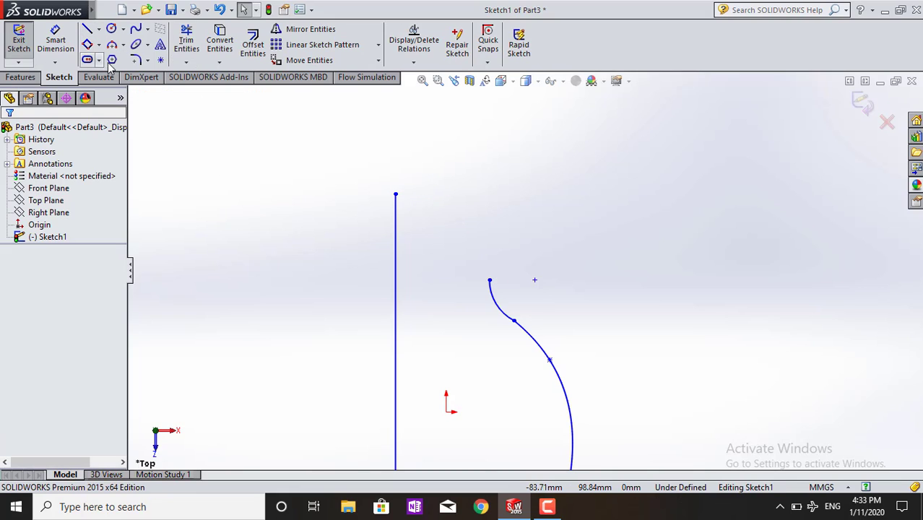
left_click(486, 279)
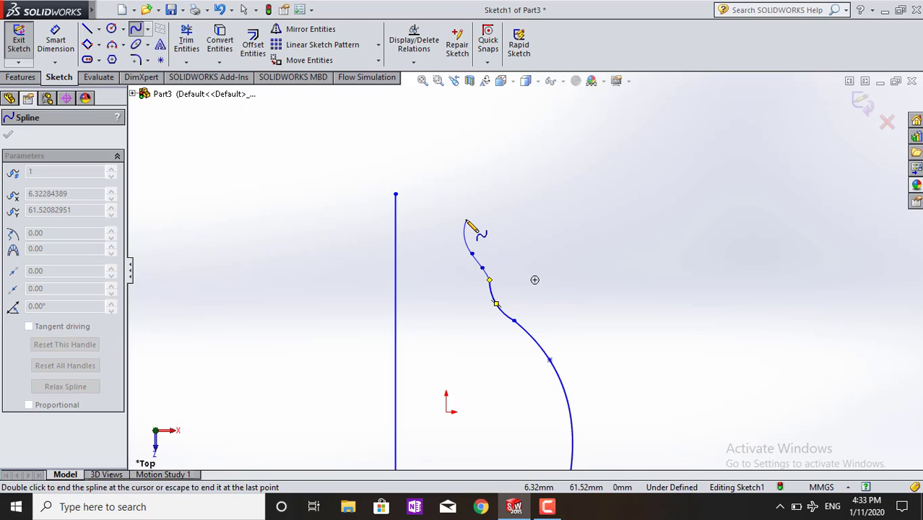
key("Escape")
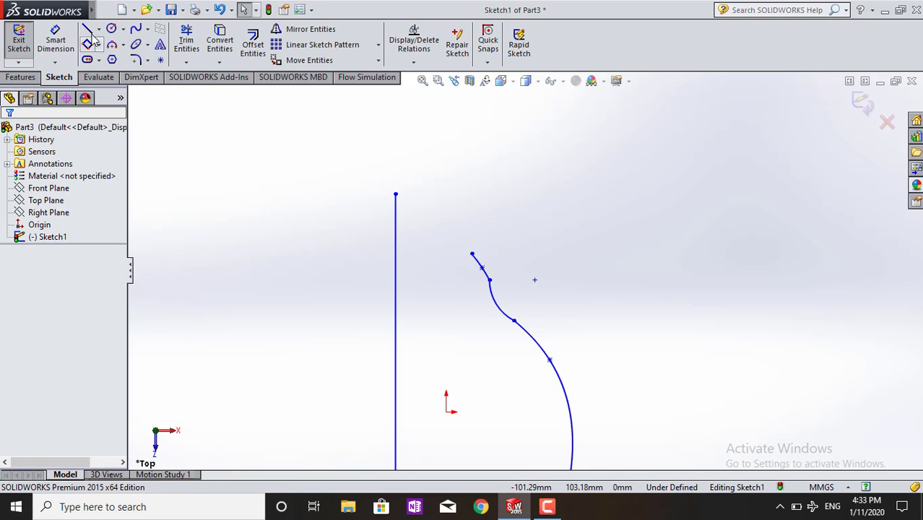
left_click(471, 252)
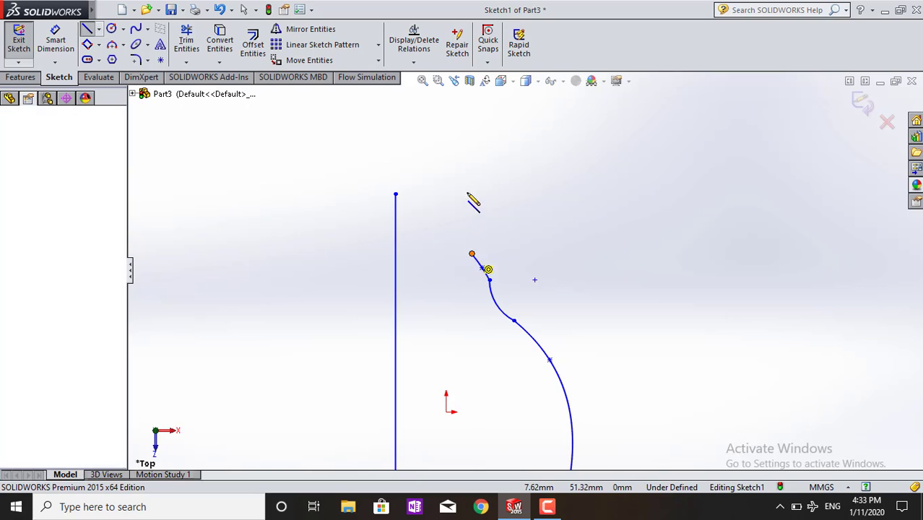
left_click(471, 167)
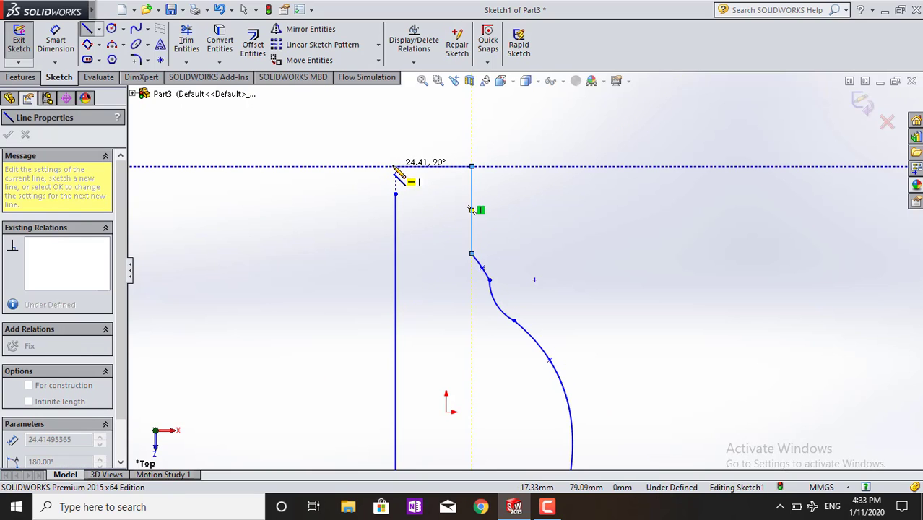
left_click(395, 166)
left_click(395, 194)
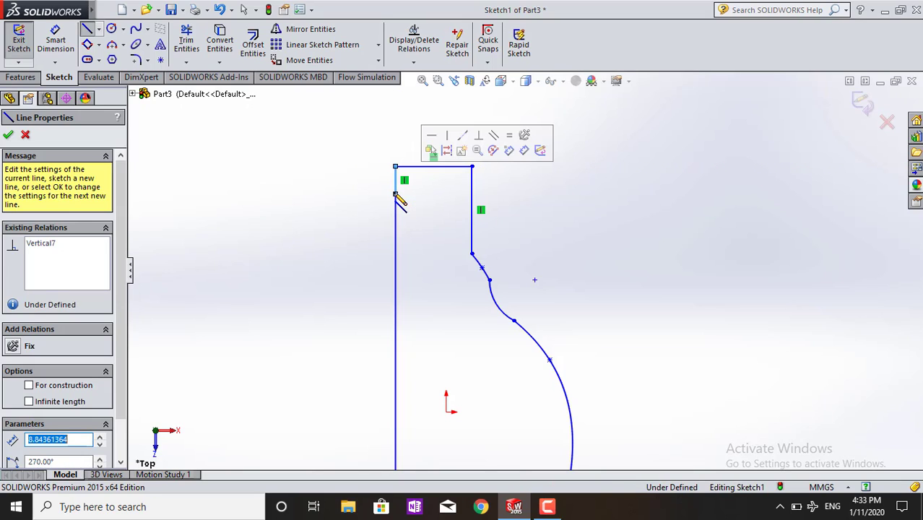
left_click(9, 136)
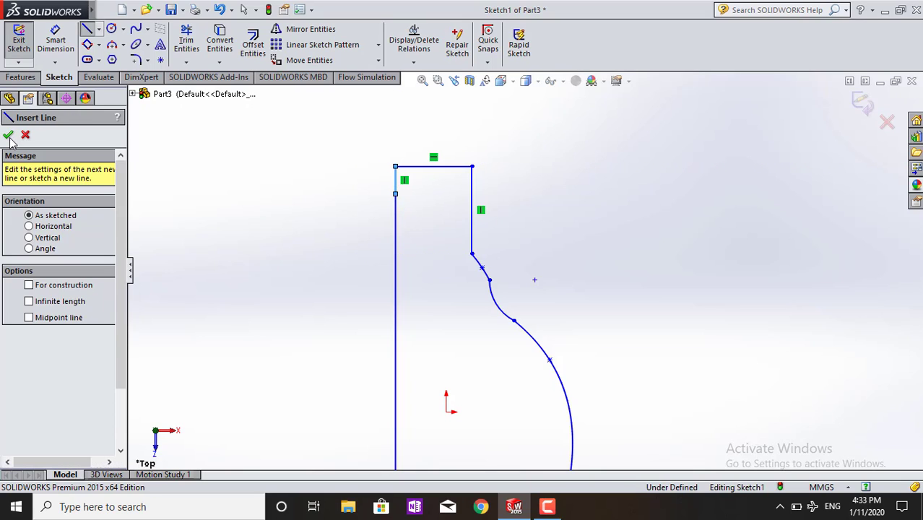
Preview a 360° Revolved Boss/Base about Line9 in trimetric view
left_click(21, 77)
left_click(65, 43)
left_click(405, 343)
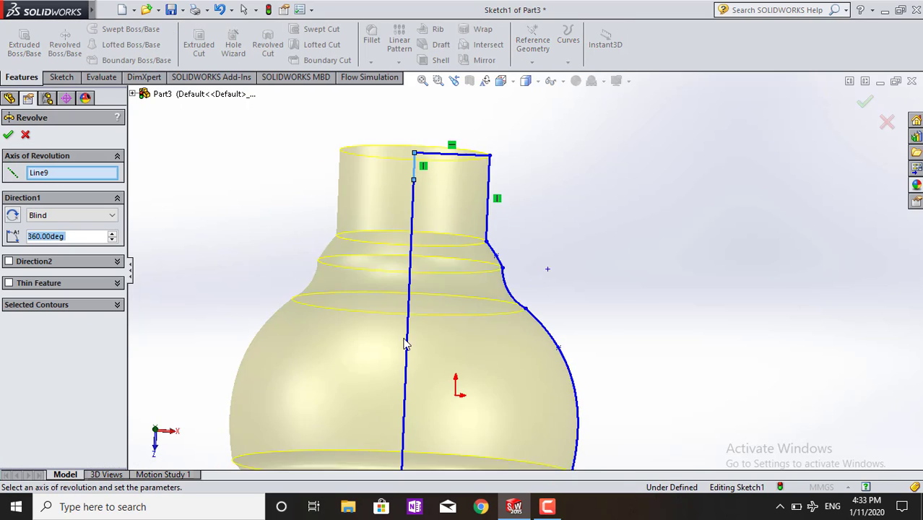
key("ctrl+7")
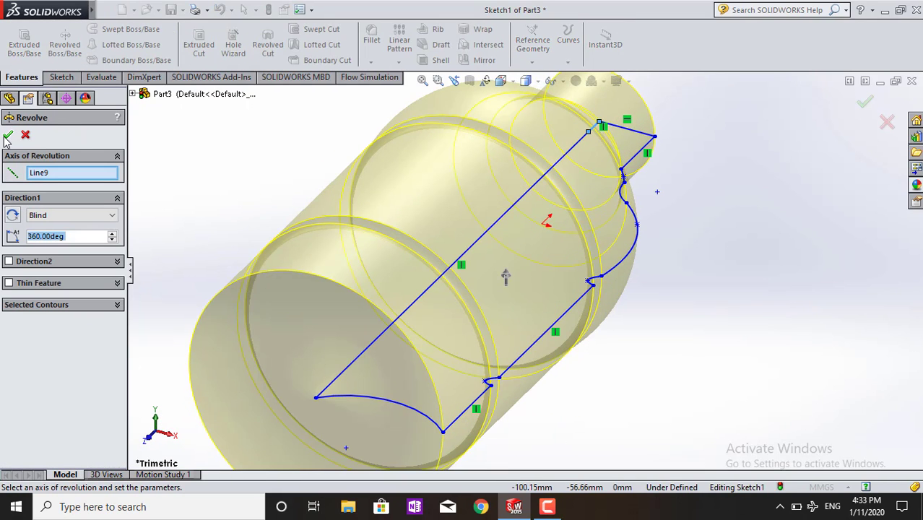
middle_click_drag(310, 167, 369, 243)
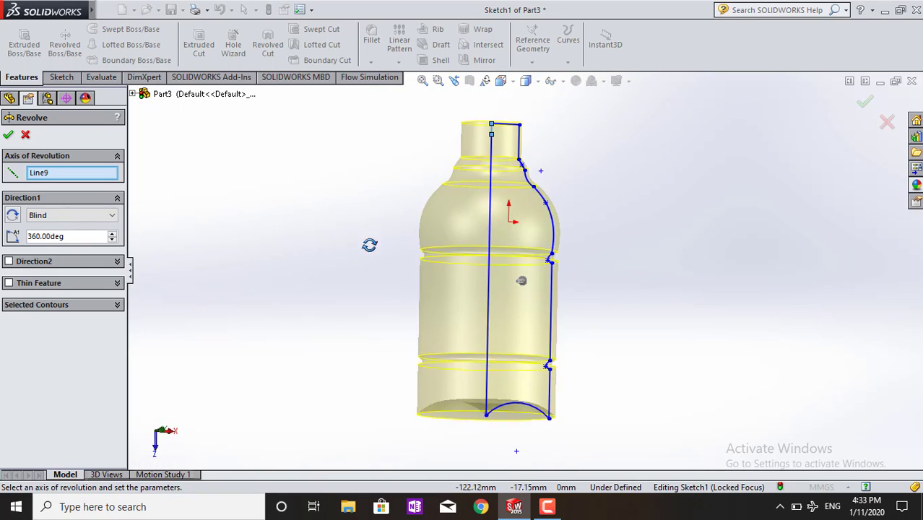
Confirm the revolve and view the bottle's circular end face head-on
left_click(10, 136)
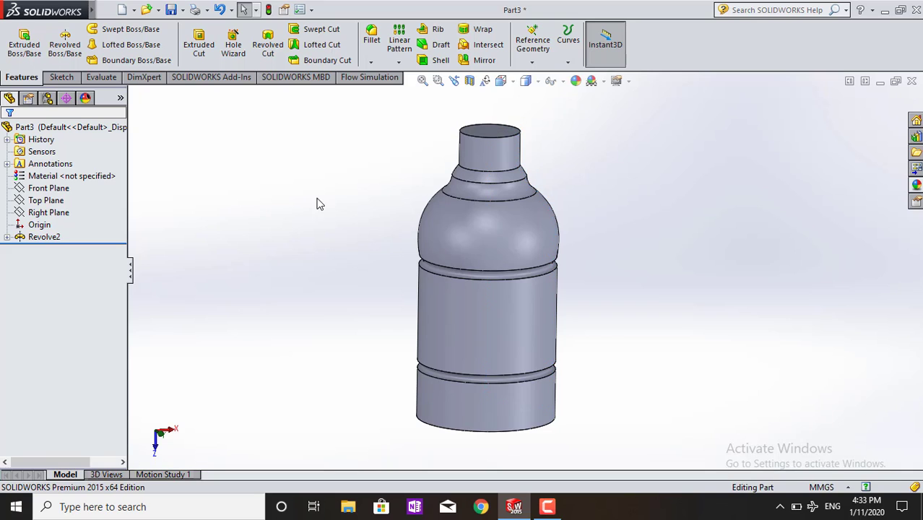
mouse_move(320, 202)
middle_mouse_down()
mouse_move(462, 208)
mouse_move(421, 314)
mouse_move(412, 379)
mouse_move(528, 169)
mouse_move(457, 162)
mouse_move(518, 311)
mouse_move(594, 329)
mouse_move(623, 233)
mouse_move(647, 309)
mouse_move(637, 396)
mouse_move(511, 350)
middle_mouse_up()
left_click(504, 291)
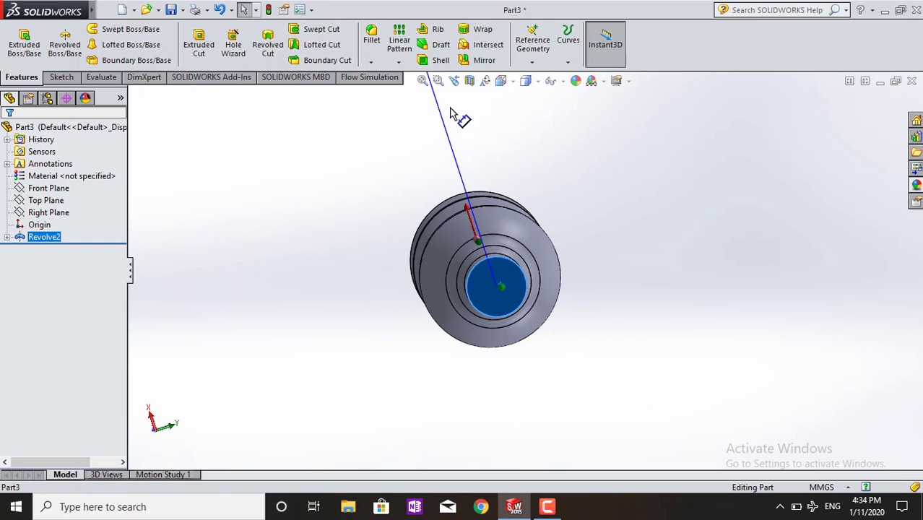
left_click(513, 81)
left_click(569, 154)
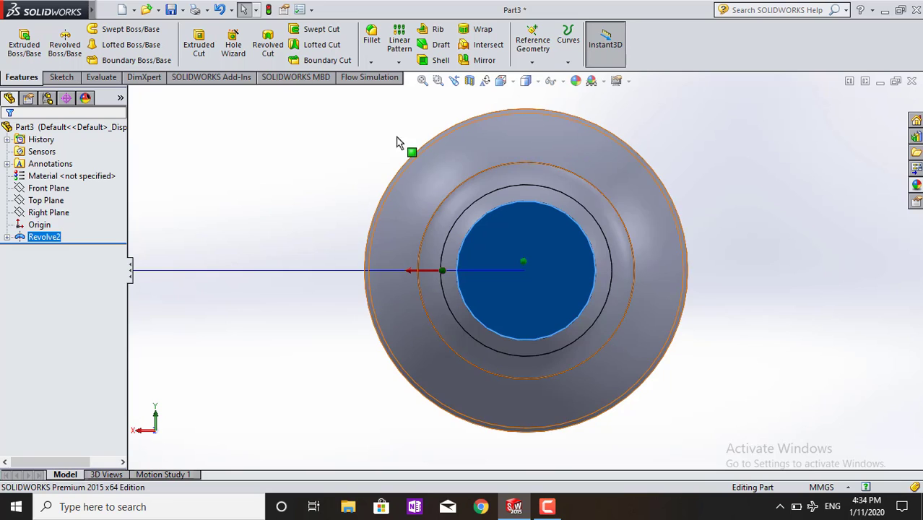
Deselect the end face and orbit the bottle to a side view
left_click(69, 78)
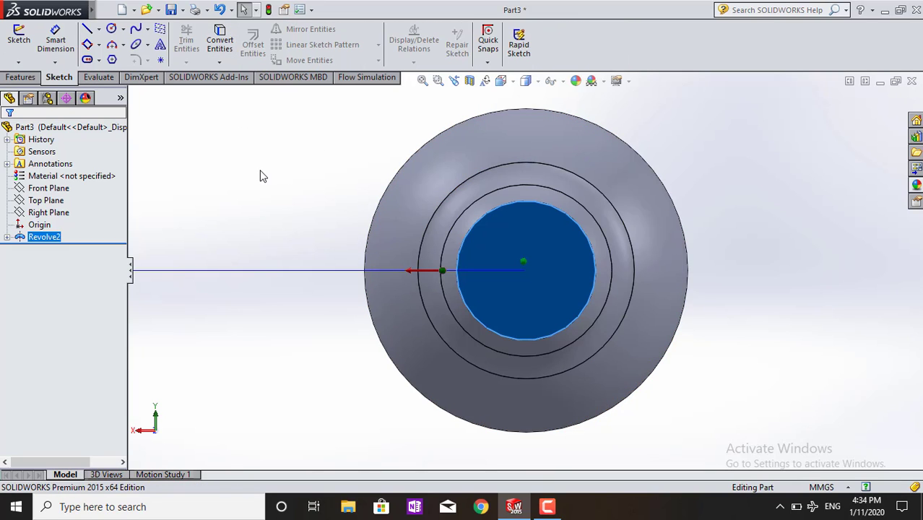
scroll(345, 286, "up", 1)
scroll(749, 255, "down", 2)
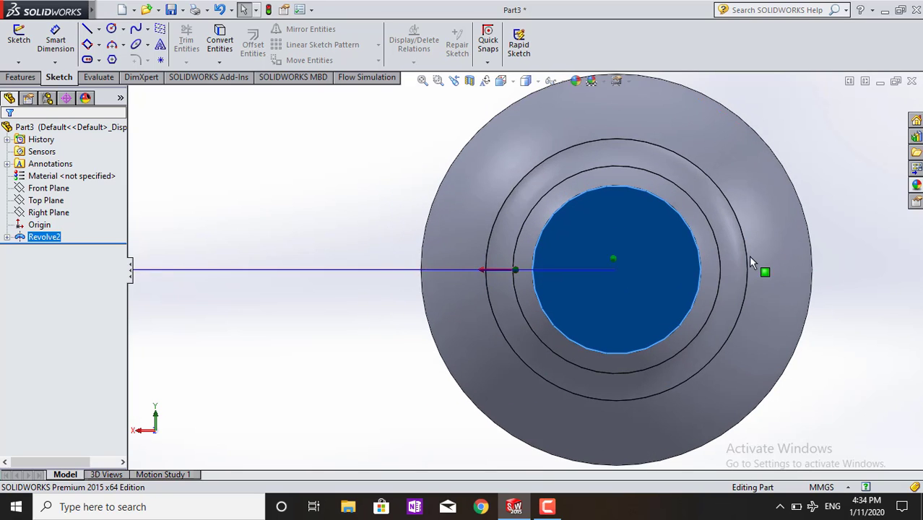
scroll(789, 248, "up", 2)
scroll(789, 248, "down", 3)
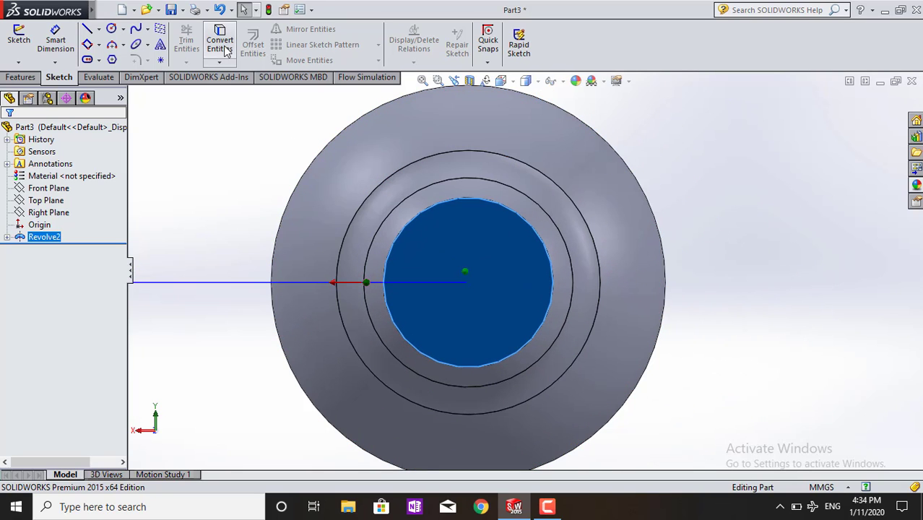
left_click(239, 223)
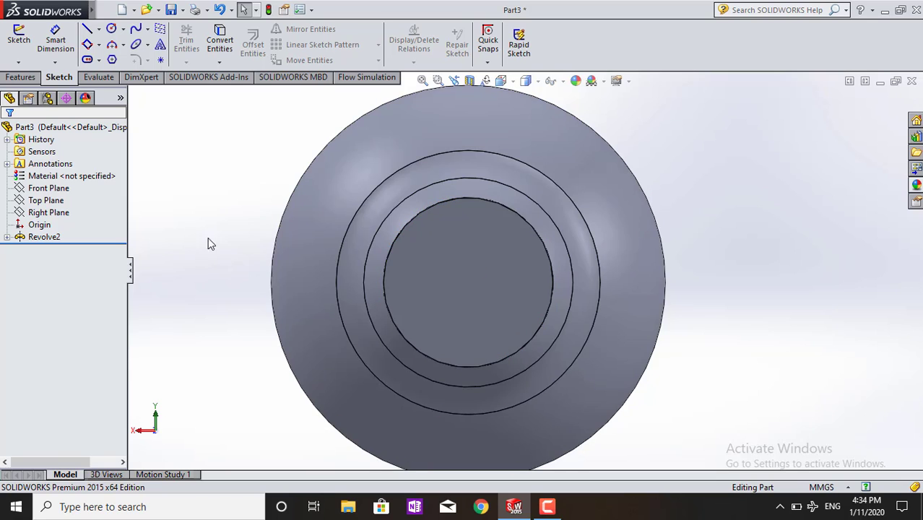
middle_click_drag(208, 243, 266, 242)
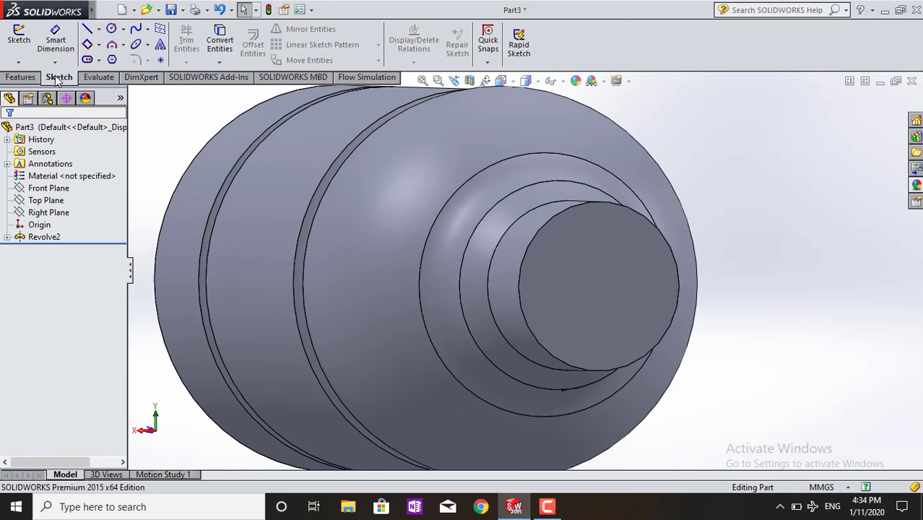
left_click(21, 77)
Start a helix, then cancel it because no circle has been sketched yet
left_click(568, 61)
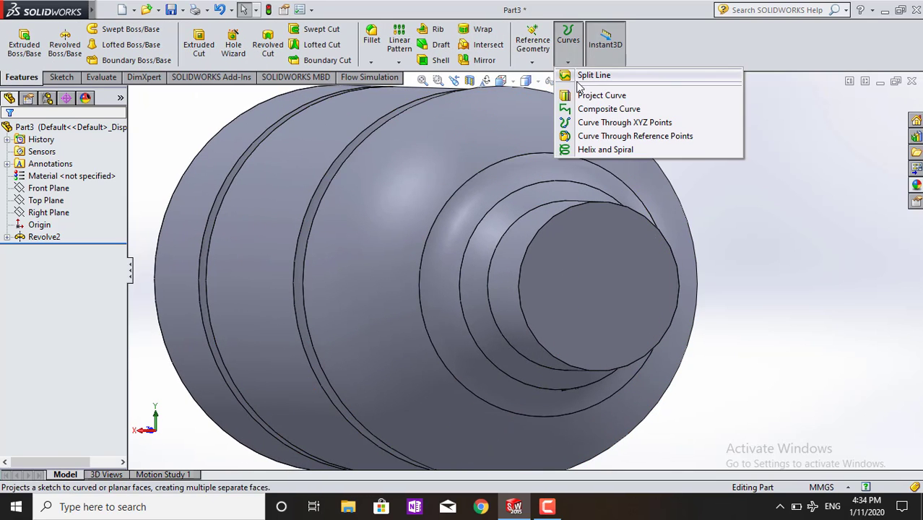
left_click(604, 150)
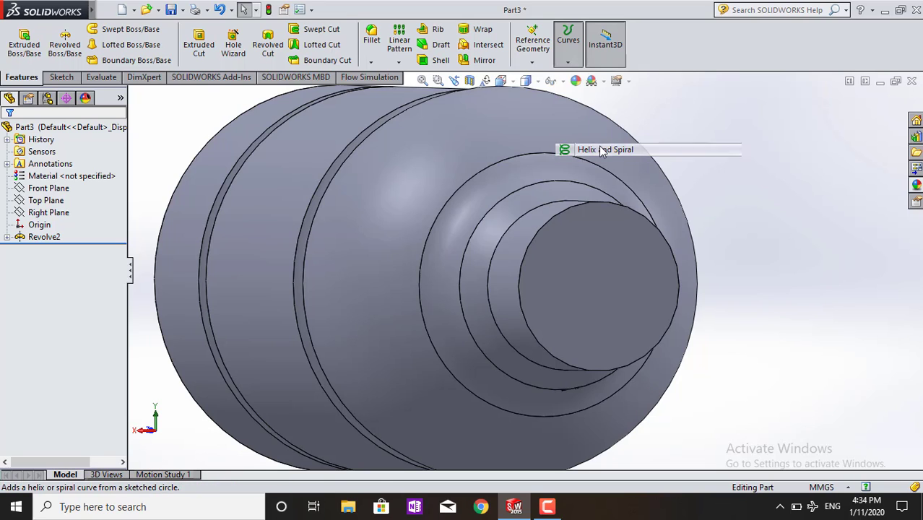
left_click(5, 136)
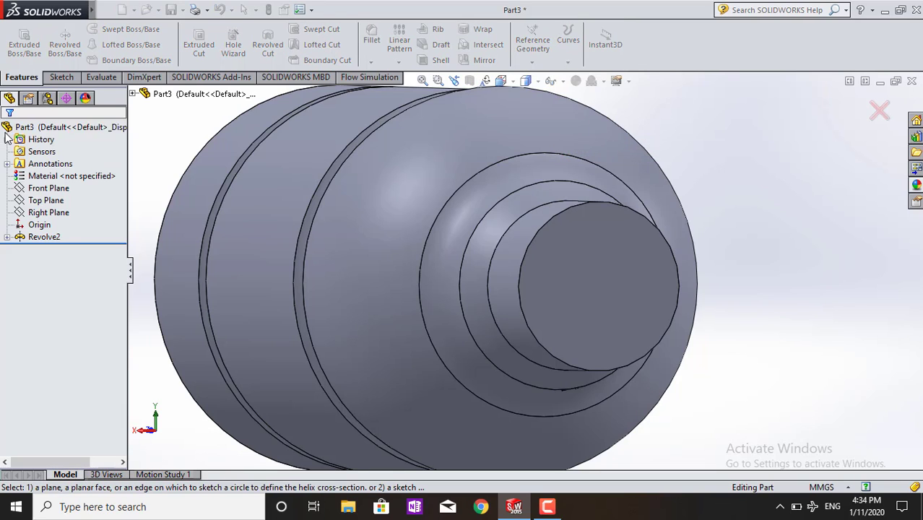
Sketch on the neck's end face, viewed normal to it, converting its circular edge into the sketch
left_click(628, 271)
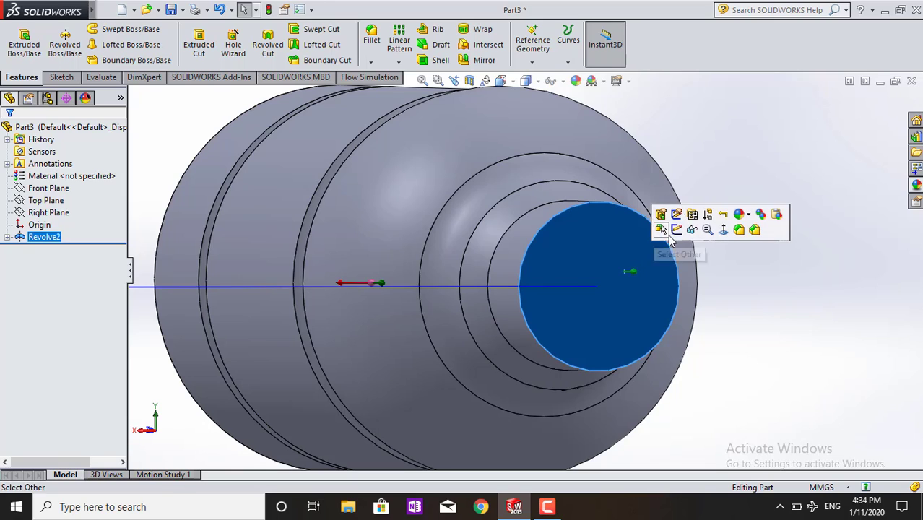
left_click(683, 234)
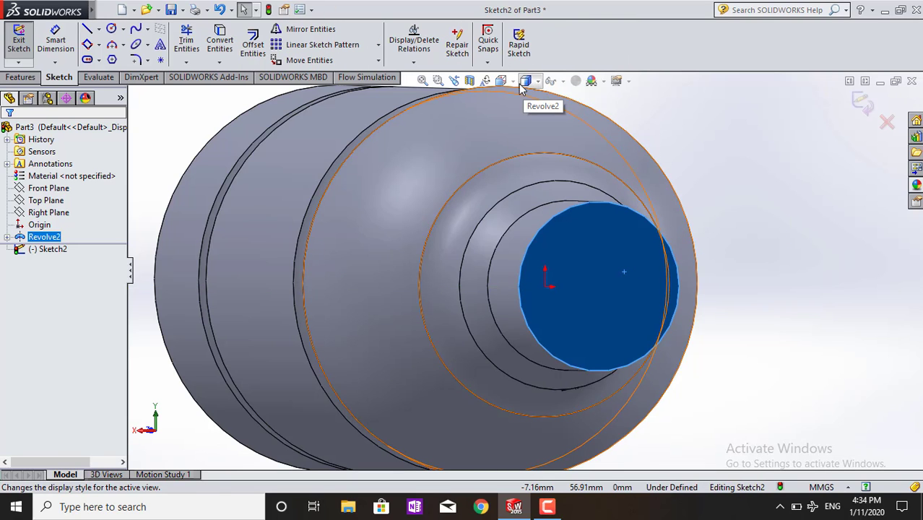
left_click(523, 81)
left_click(543, 145)
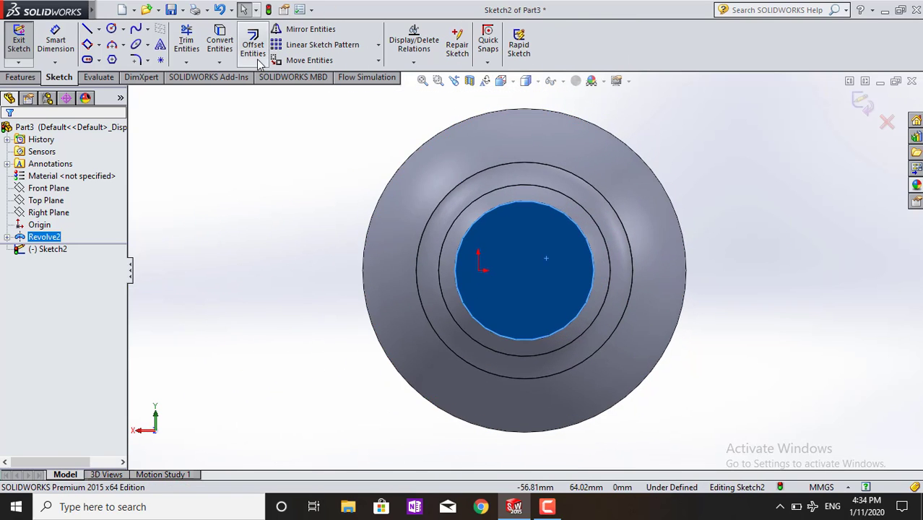
left_click(220, 42)
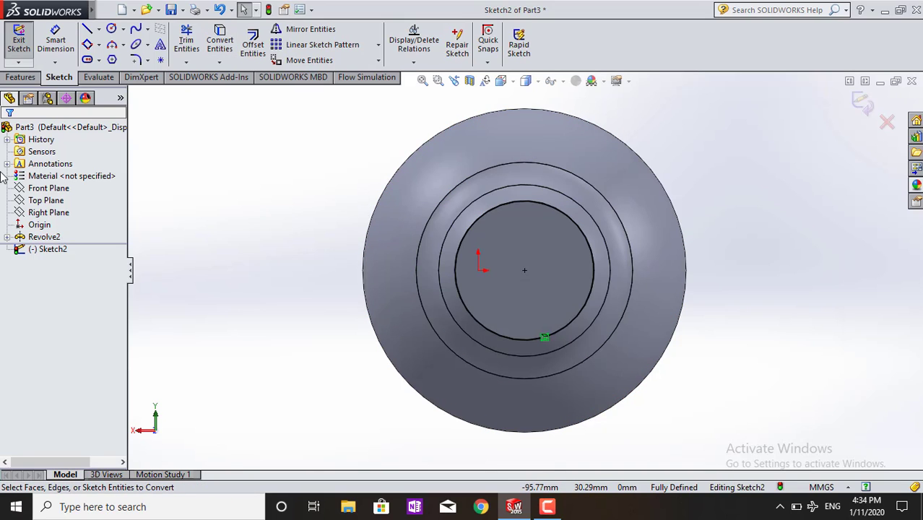
Start a Helix and Spiral from the converted end circle
left_click(20, 76)
left_click(569, 40)
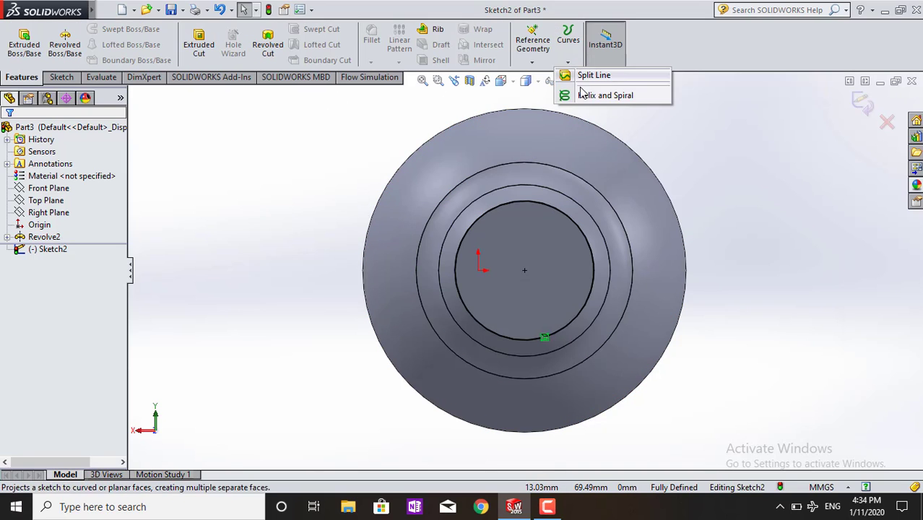
left_click(578, 104)
Reduce the neck helix preview to 2.75 revolutions
mouse_move(283, 213)
middle_mouse_down()
mouse_move(333, 209)
mouse_move(343, 231)
mouse_move(418, 260)
middle_mouse_up()
scroll(896, 329, "down", 2)
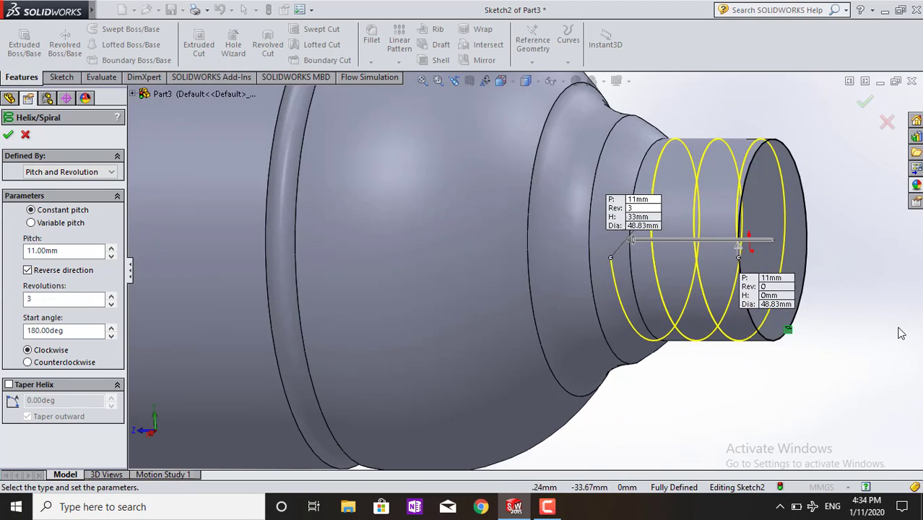
scroll(683, 346, "down", 2)
scroll(683, 345, "up", 1)
middle_click_drag(687, 148, 578, 168)
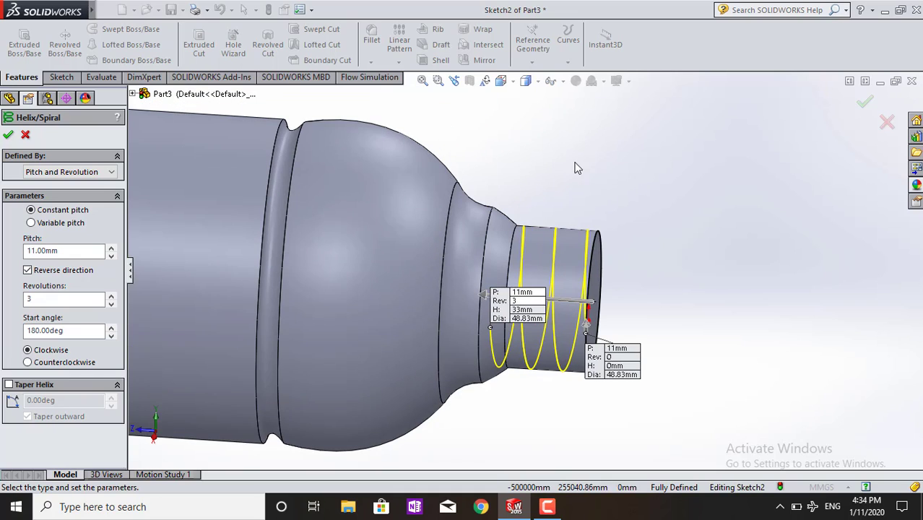
left_click(112, 308)
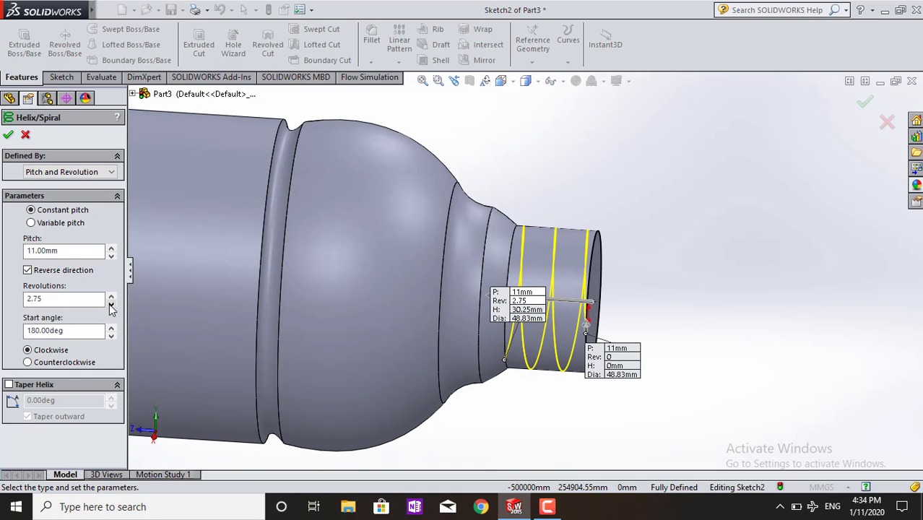
Set the helix start angle to 188° and create the helix with 11 mm pitch
scroll(586, 318, "down", 2)
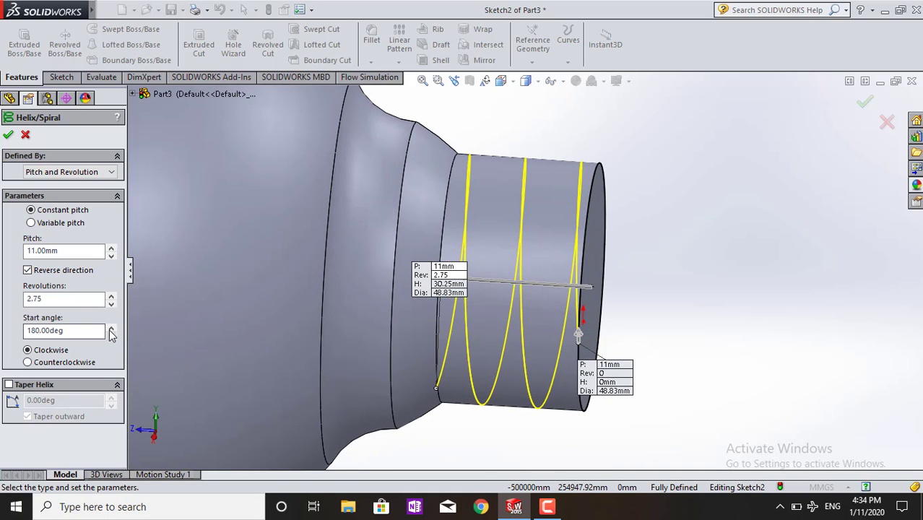
middle_click_drag(631, 347, 470, 322)
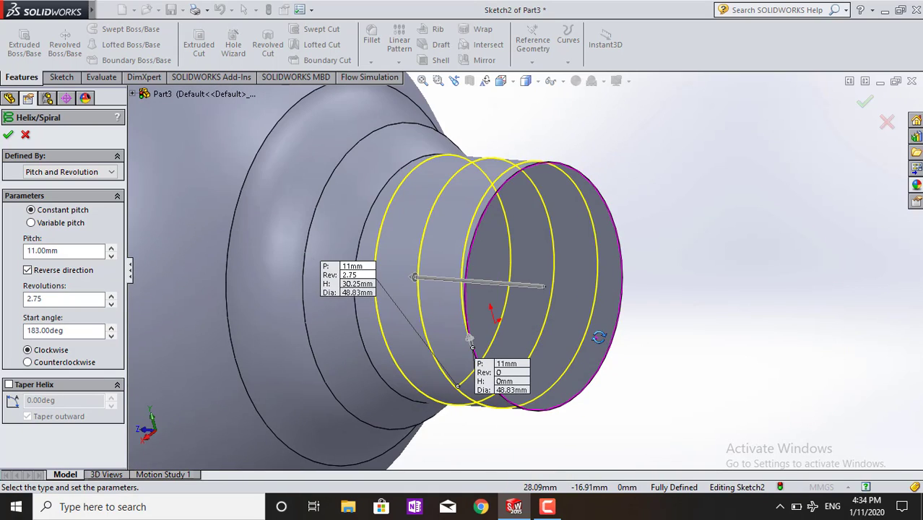
scroll(471, 329, "down", 5)
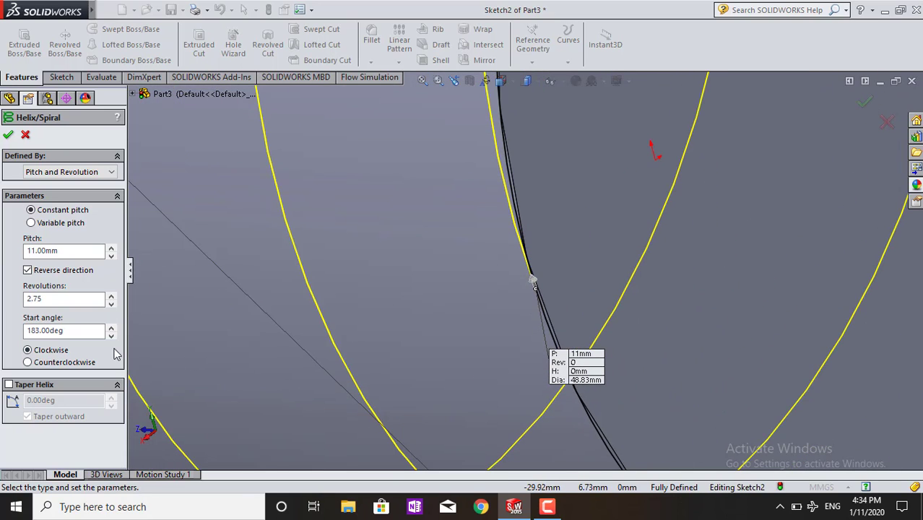
left_click(110, 327)
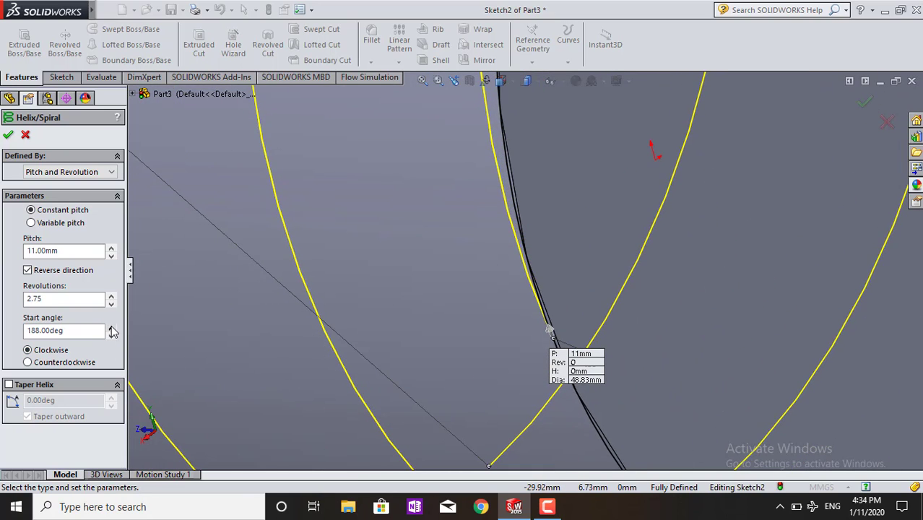
scroll(242, 373, "up", 1)
scroll(240, 367, "up", 3)
scroll(284, 323, "up", 2)
scroll(381, 262, "up", 2)
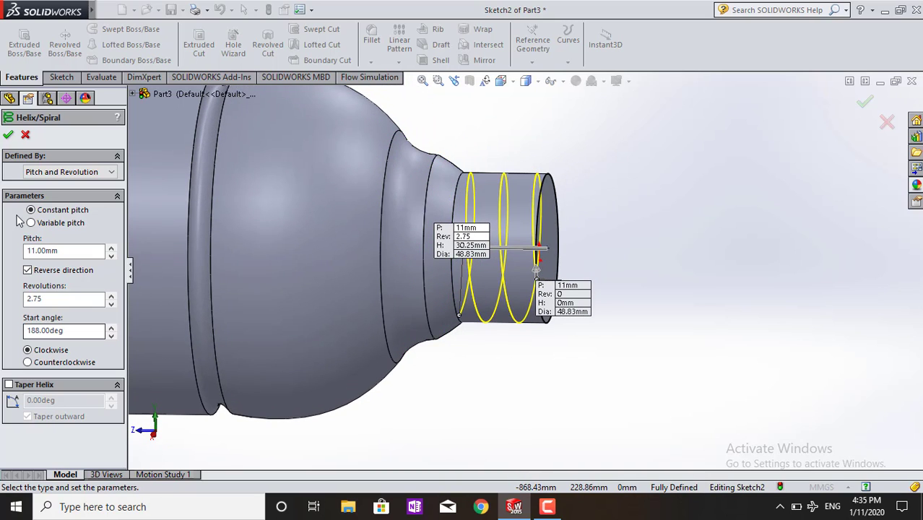
left_click(8, 136)
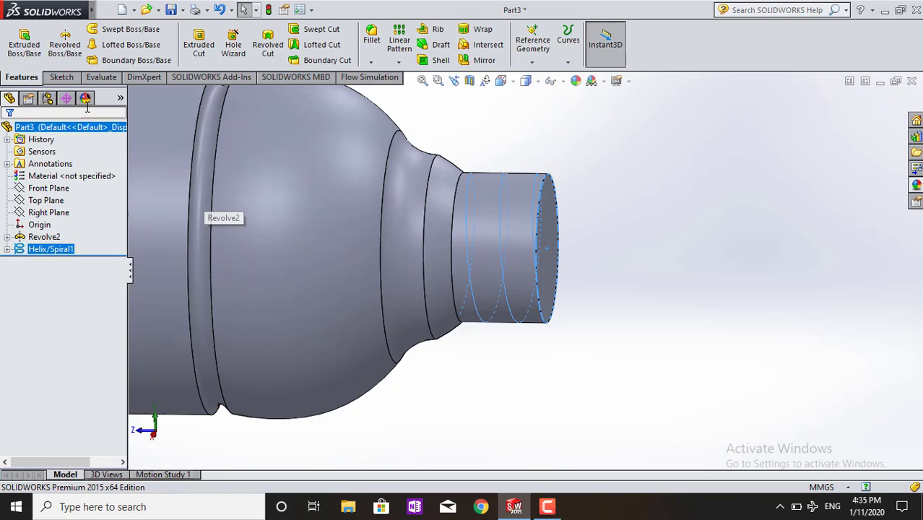
Start a 3D sketch and convert Helix/Spiral1 into its sketch curves
left_click(48, 77)
left_click(20, 62)
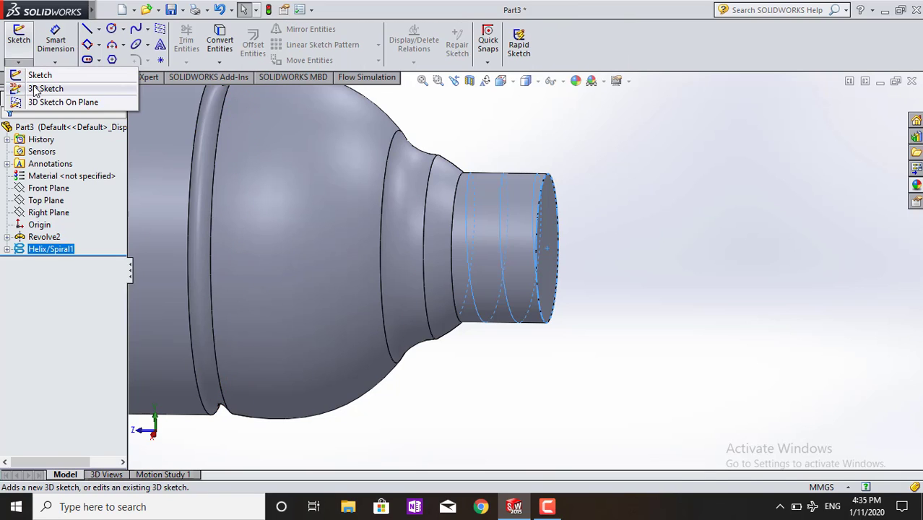
left_click(45, 88)
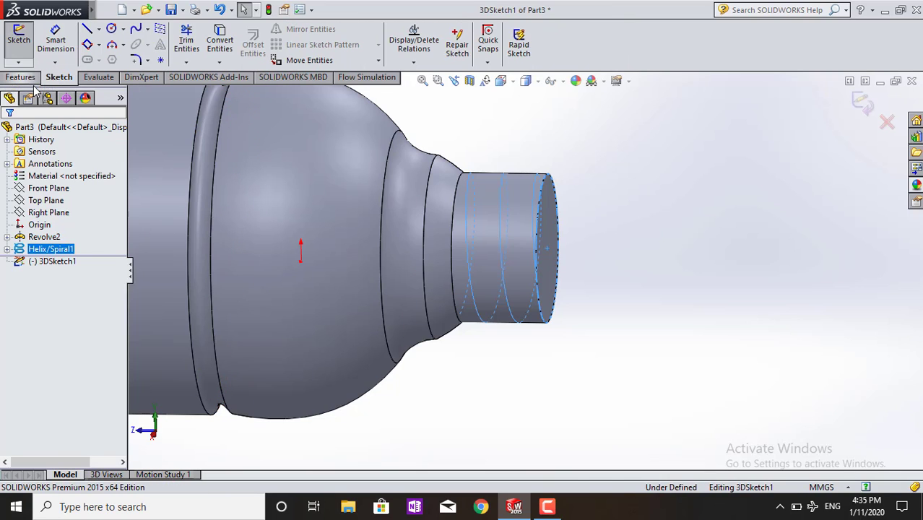
left_click(500, 249)
left_click(223, 47)
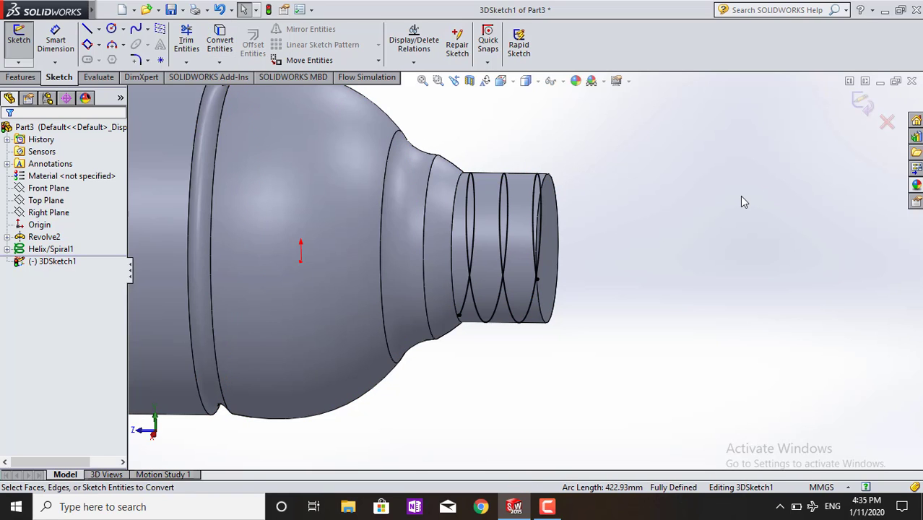
Review the converted helix from a new angle and exit the 3D sketch
mouse_move(740, 196)
middle_mouse_down()
mouse_move(695, 192)
mouse_move(505, 319)
middle_mouse_up()
scroll(498, 265, "down", 3)
scroll(490, 240, "down", 3)
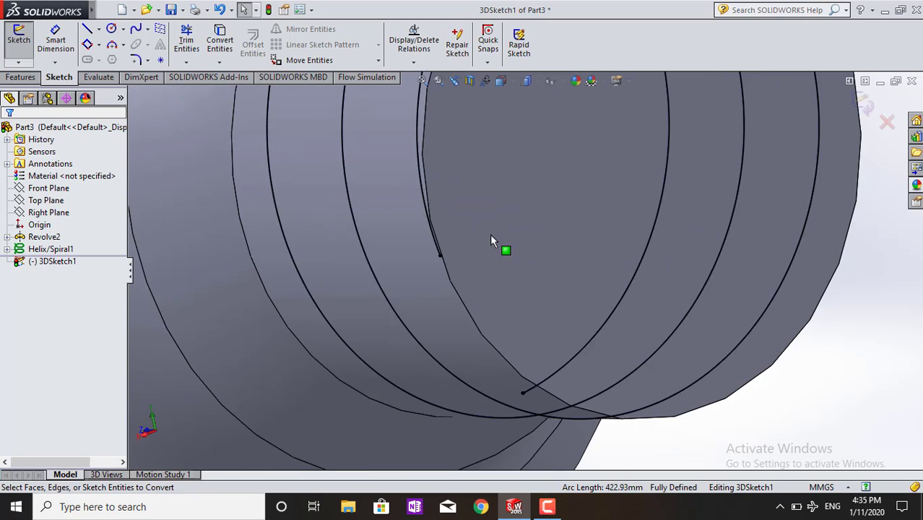
scroll(448, 296, "down", 2)
scroll(438, 280, "down", 3)
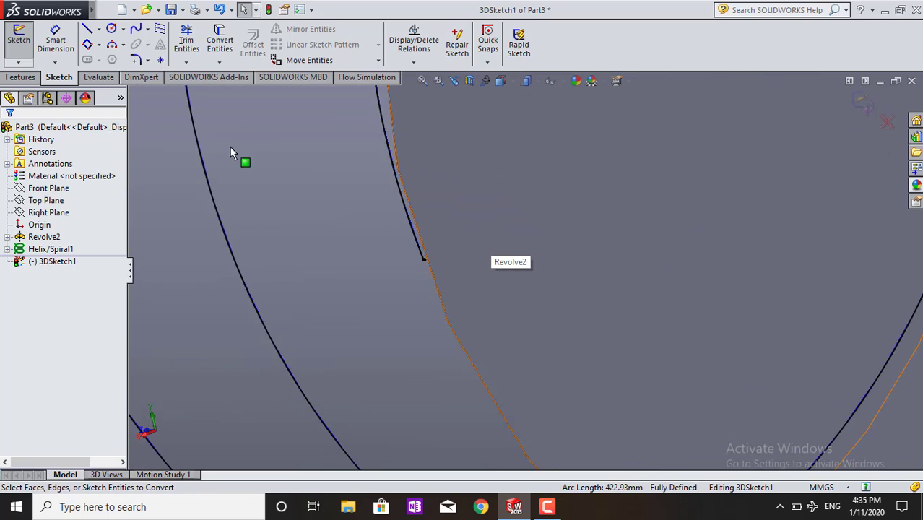
left_click(864, 103)
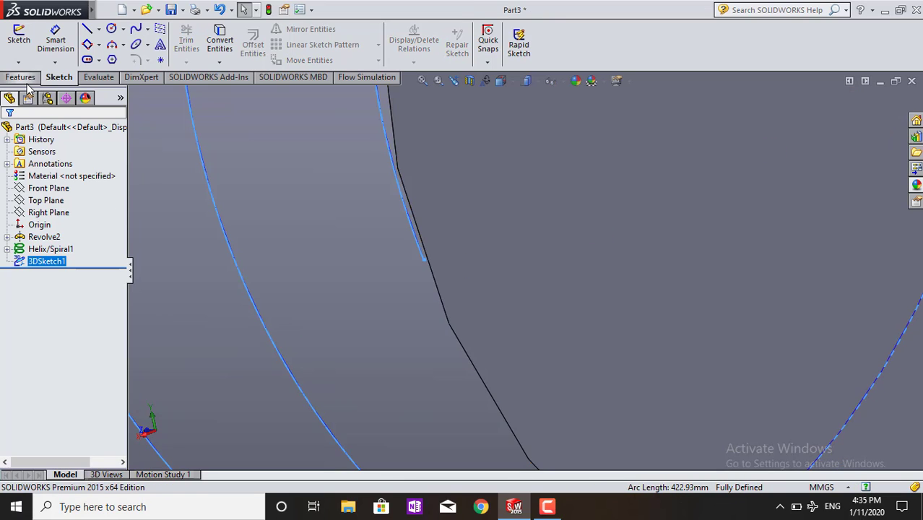
left_click(112, 29)
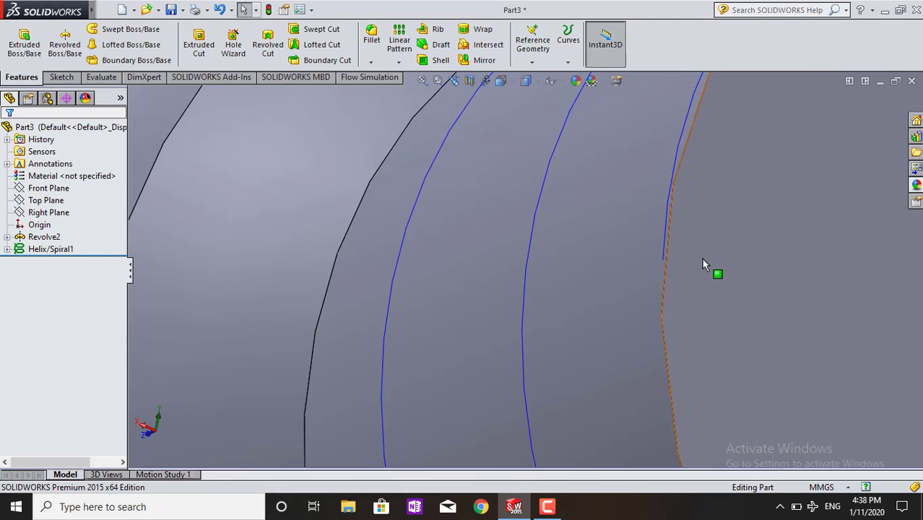
Start a new sketch on the neck's flat end face
scroll(712, 265, "up", 3)
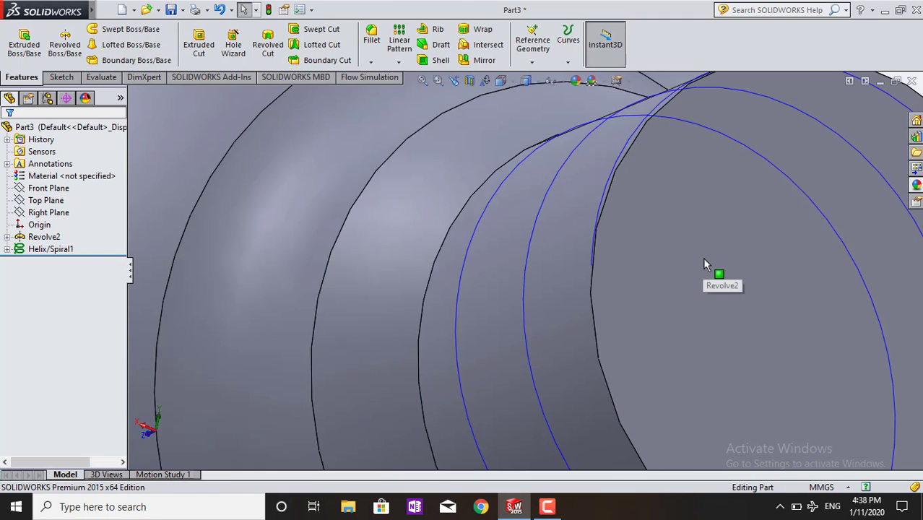
scroll(709, 268, "up", 3)
left_click(708, 255)
left_click(754, 217)
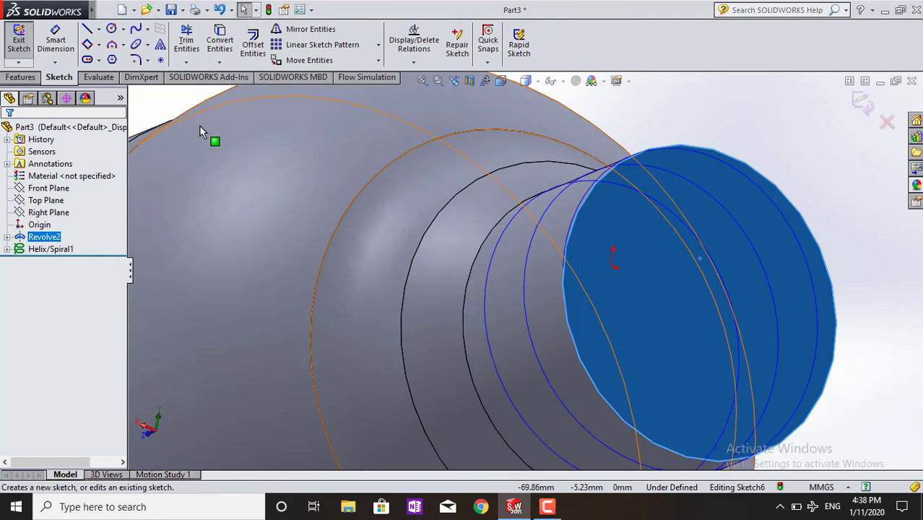
Draw a circle of radius about 0.77 at the helix line's endpoint and begin a sweep using it
left_click(112, 30)
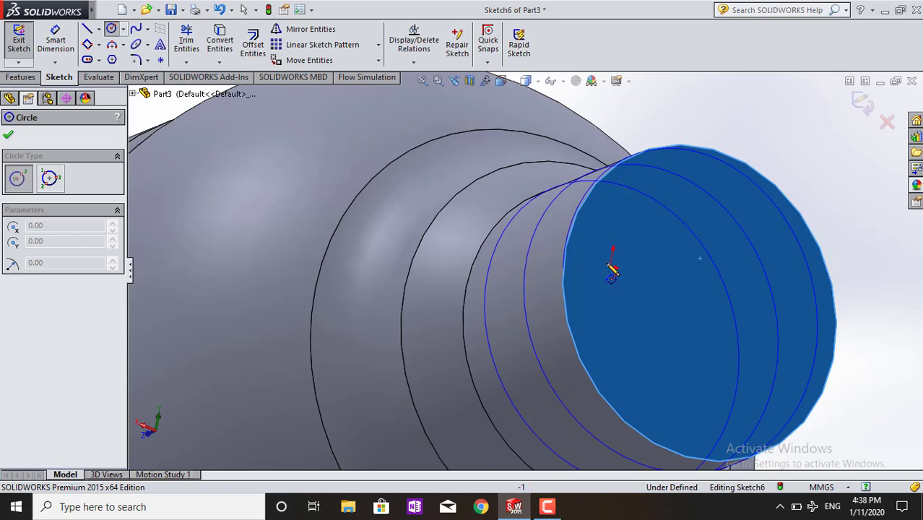
scroll(612, 273, "down", 3)
scroll(614, 272, "down", 3)
scroll(570, 289, "down", 2)
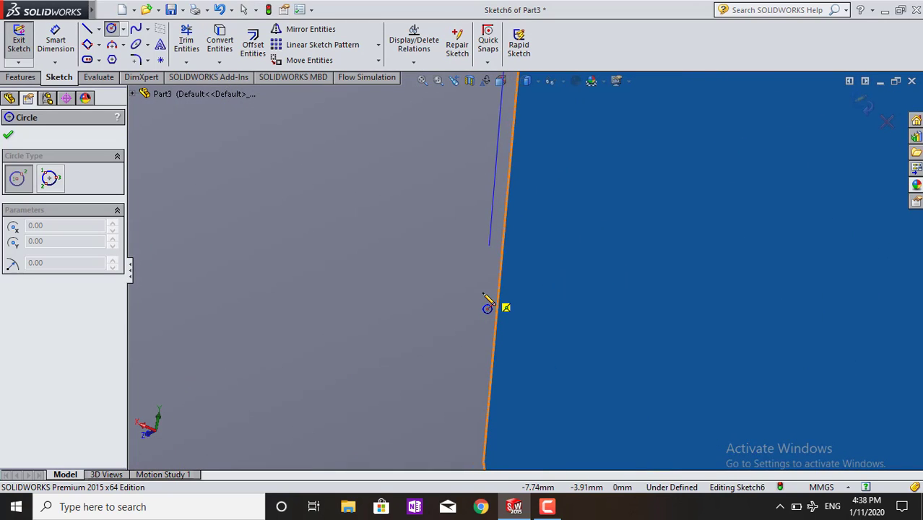
left_click(491, 245)
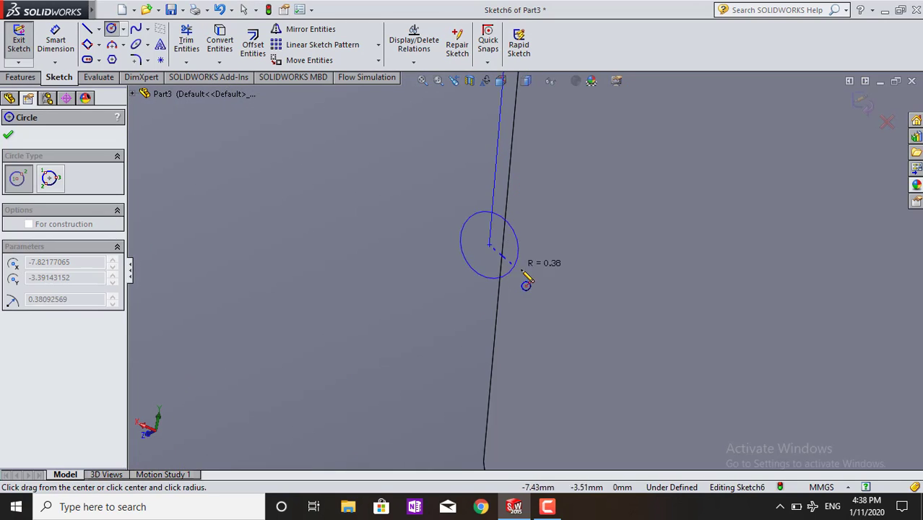
left_click(546, 269)
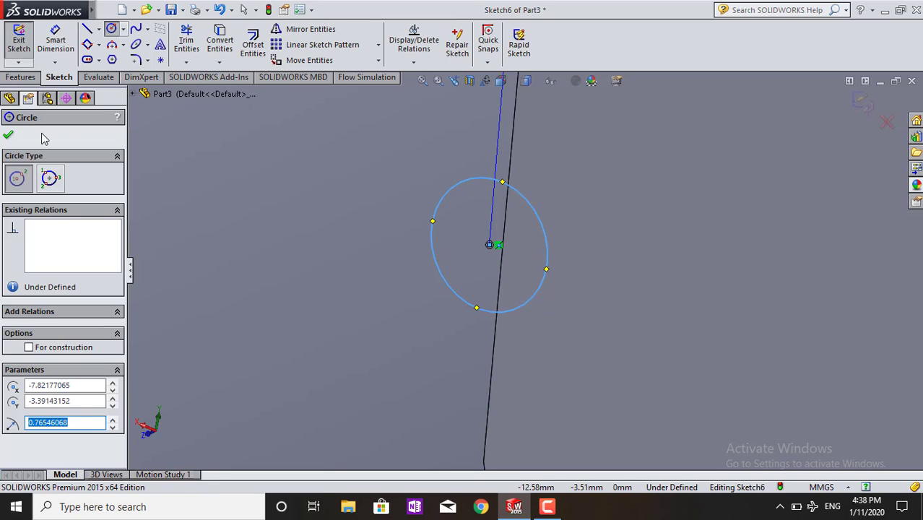
left_click(12, 137)
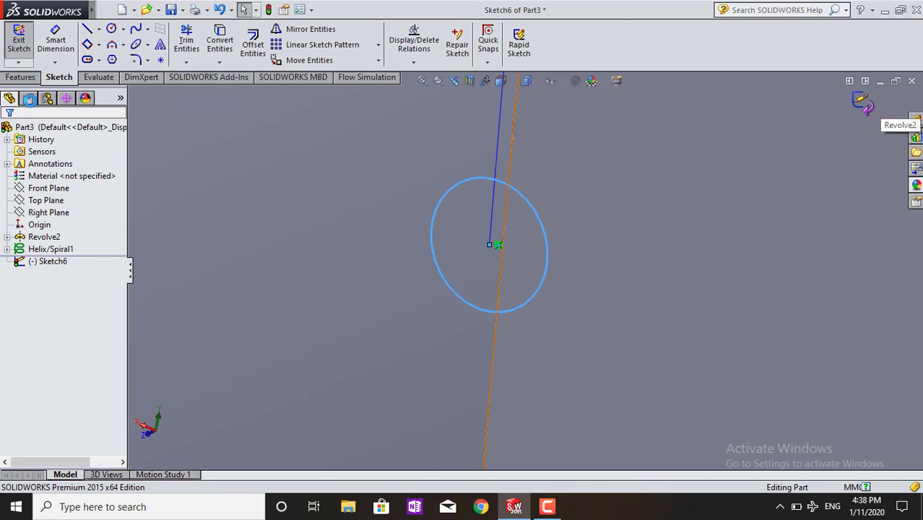
left_click(863, 101)
left_click(127, 28)
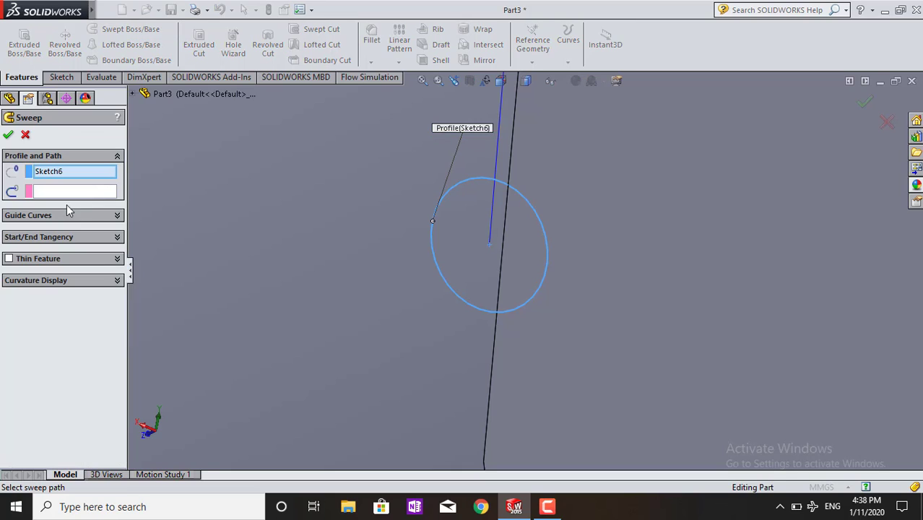
Sweep the Sketch6 circle along Helix/Spiral1 to create Sweep2, the neck thread
left_click(69, 195)
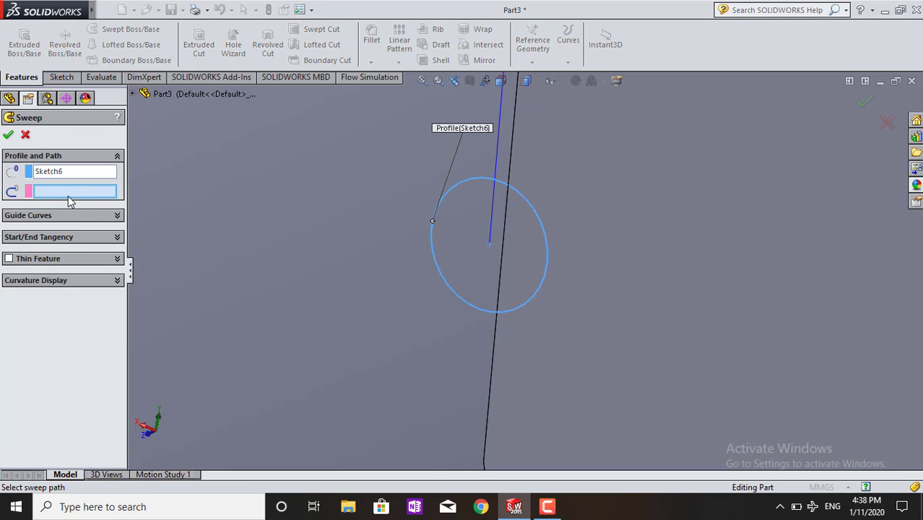
left_click(496, 160)
scroll(585, 282, "up", 5)
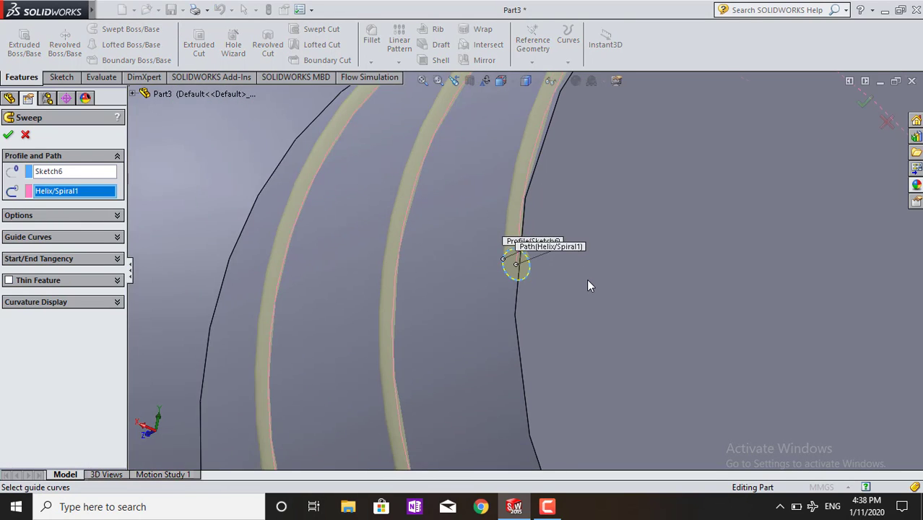
scroll(587, 279, "up", 5)
middle_click_drag(764, 420, 691, 346)
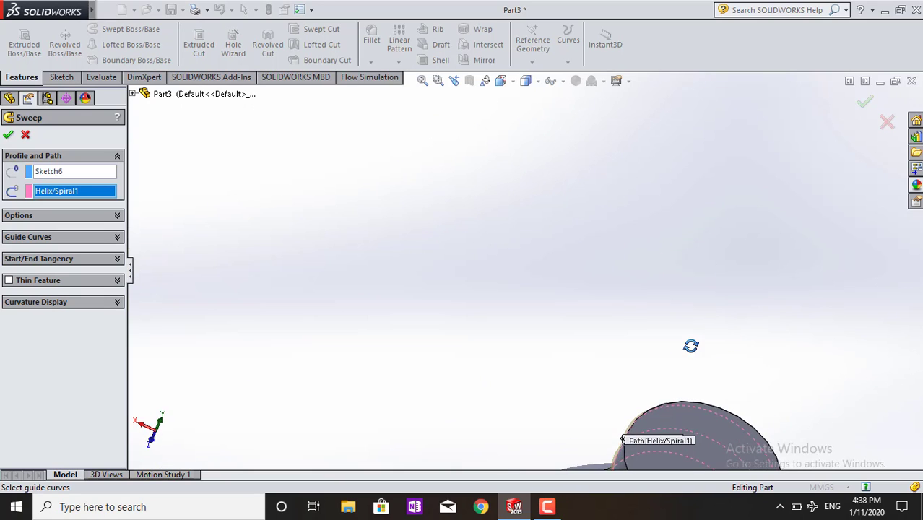
scroll(703, 427, "down", 3)
scroll(414, 383, "down", 3)
scroll(426, 365, "down", 2)
scroll(471, 434, "down", 2)
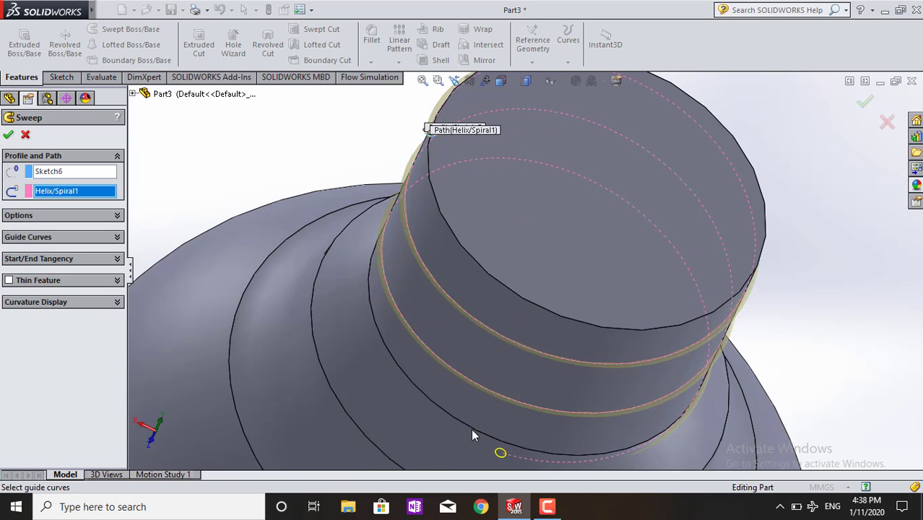
left_click(8, 135)
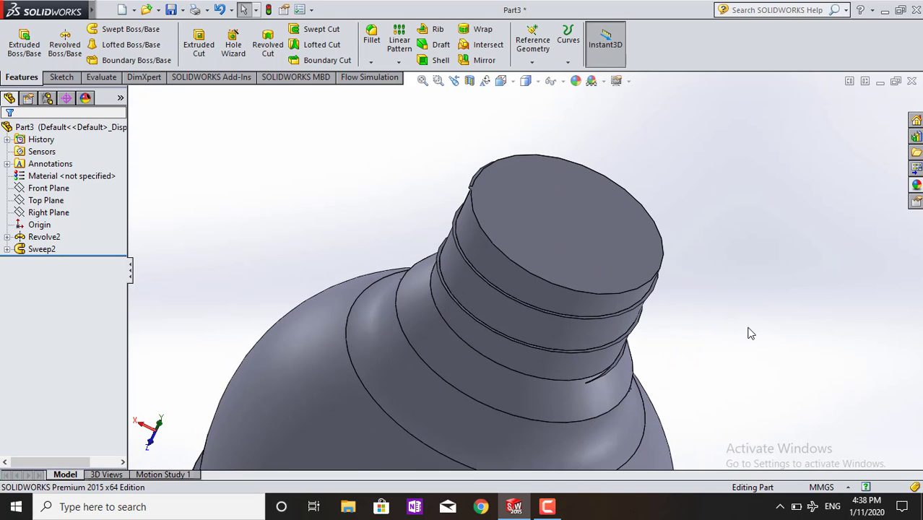
middle_click_drag(751, 334, 338, 408)
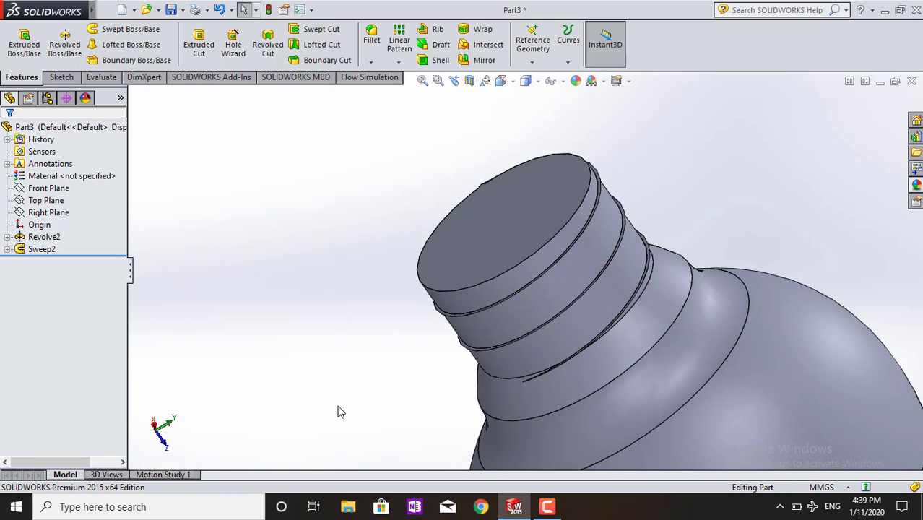
scroll(431, 438, "up", 2)
mouse_move(430, 433)
middle_mouse_down()
mouse_move(583, 351)
mouse_move(685, 348)
middle_mouse_up()
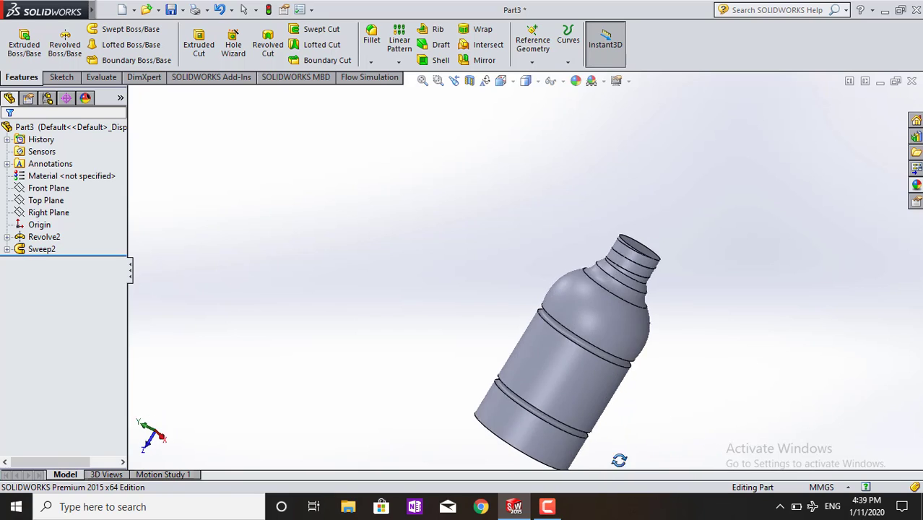
scroll(679, 352, "down", 3)
scroll(614, 391, "down", 2)
scroll(613, 390, "up", 1)
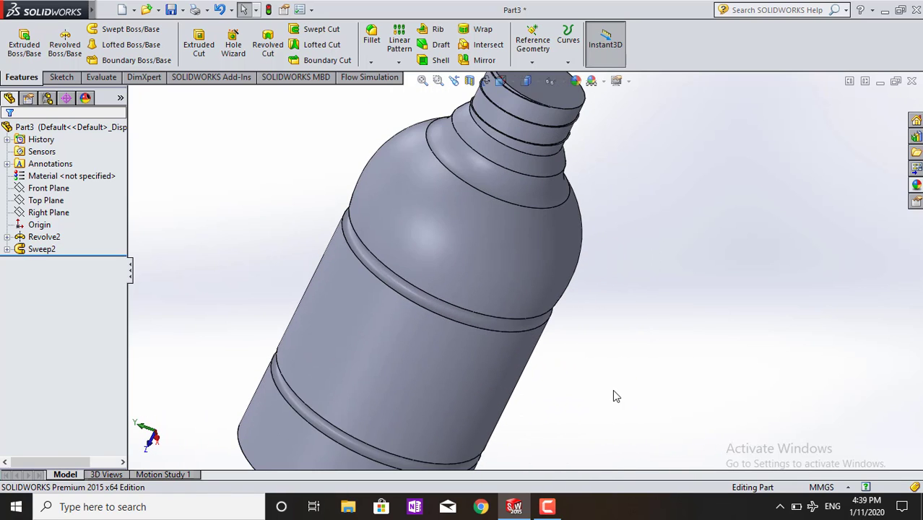
scroll(565, 243, "up", 2)
left_click(524, 148)
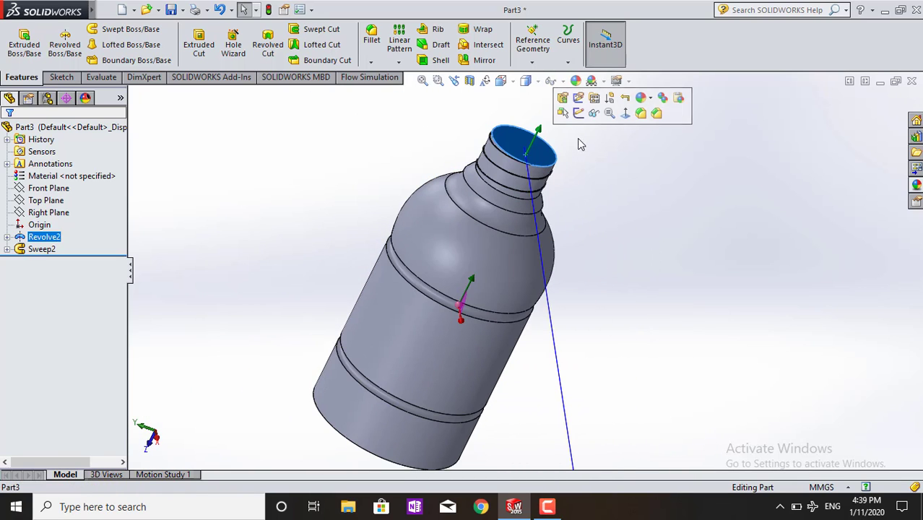
left_click(578, 116)
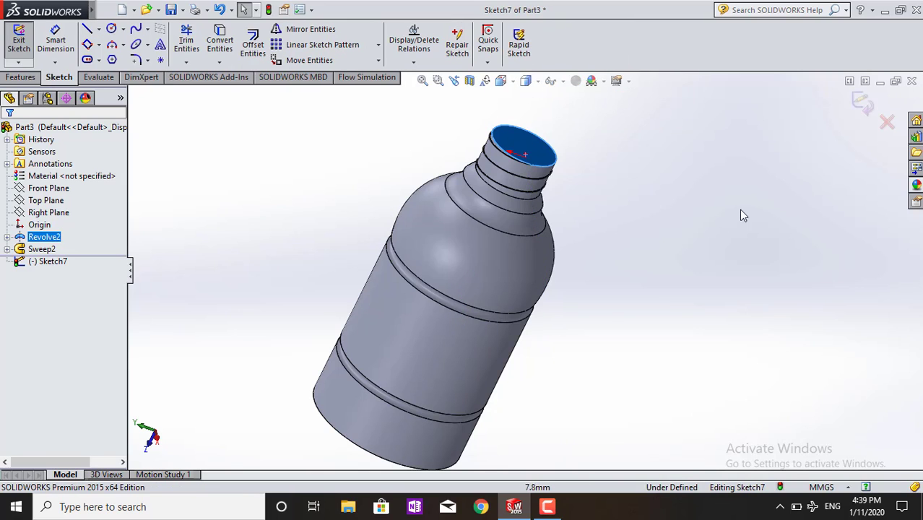
left_click(858, 104)
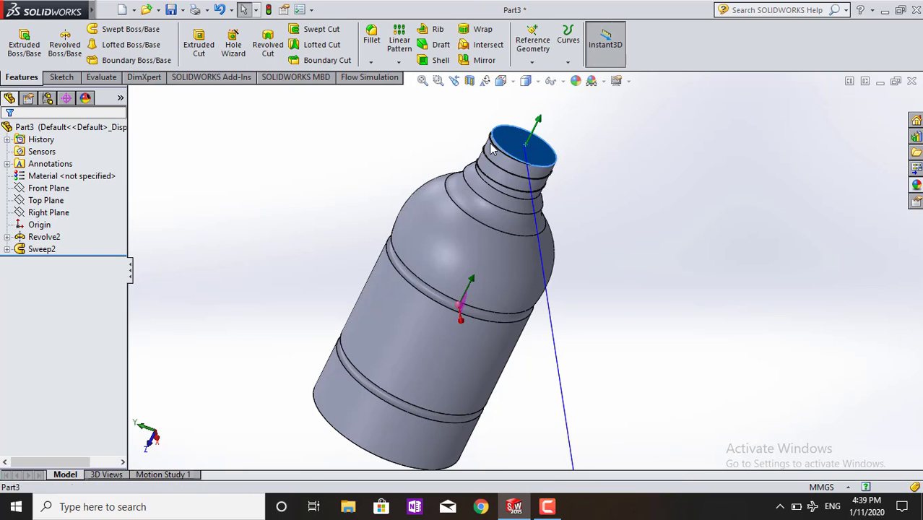
left_click(441, 60)
Shell the bottle with a 3 mm wall, leaving the top neck face open
mouse_move(387, 155)
middle_mouse_down()
mouse_move(367, 305)
mouse_move(28, 165)
middle_mouse_up()
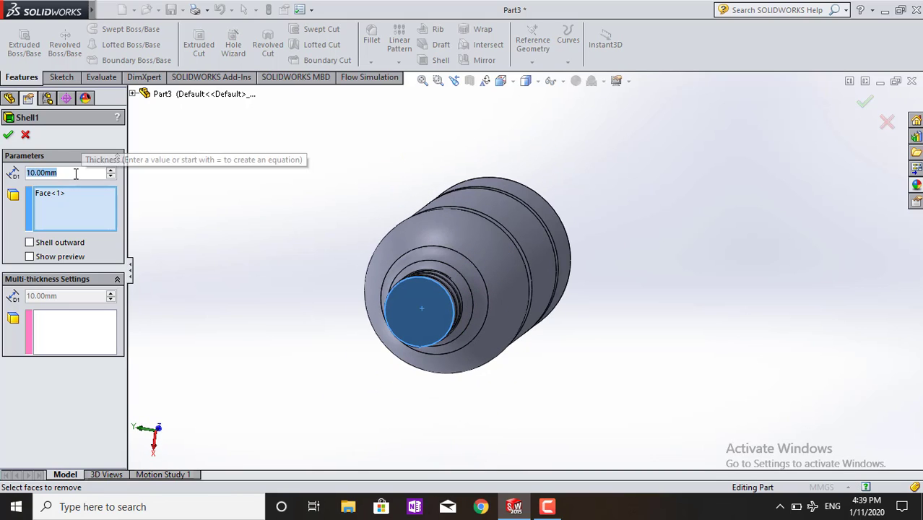
type("3")
key("Return")
left_click(30, 256)
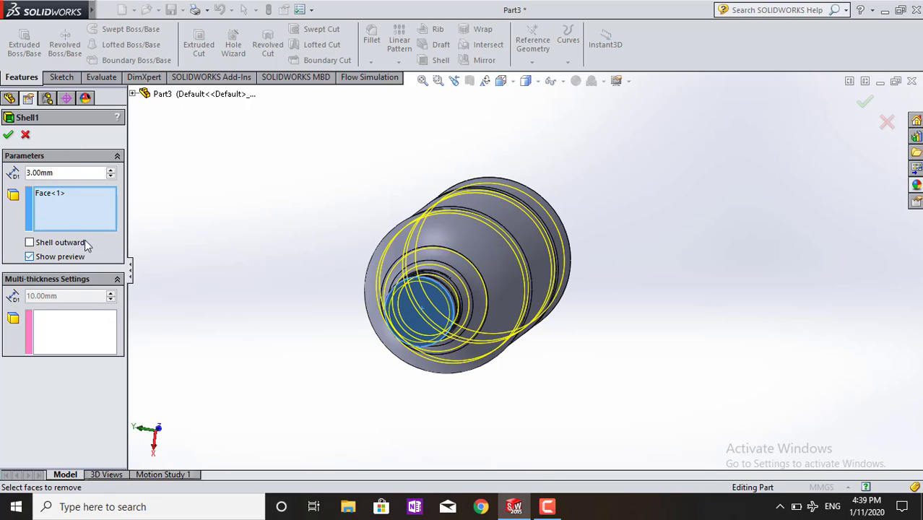
left_click(8, 137)
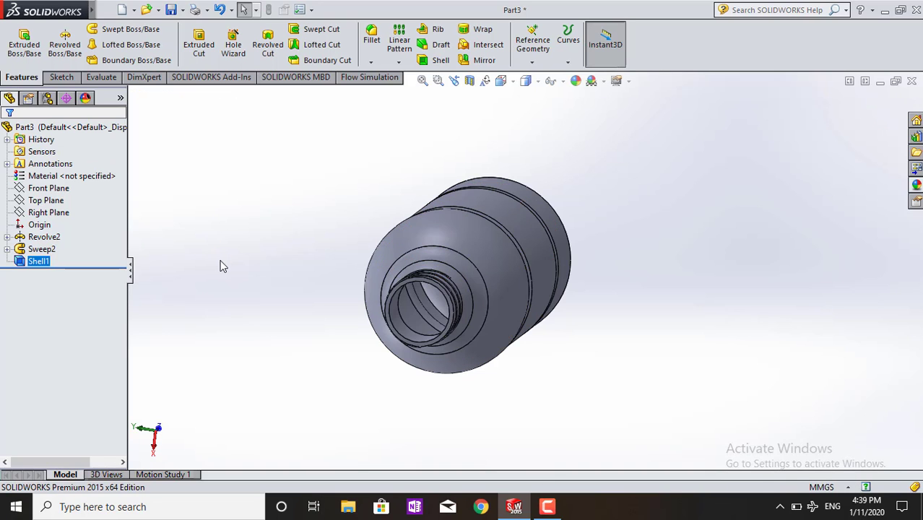
Orbit and zoom to inspect the hollow interior and the neck opening
scroll(399, 328, "down", 3)
mouse_move(412, 324)
middle_mouse_down()
mouse_move(413, 289)
mouse_move(430, 290)
mouse_move(406, 310)
mouse_move(438, 311)
middle_mouse_up()
scroll(437, 310, "up", 3)
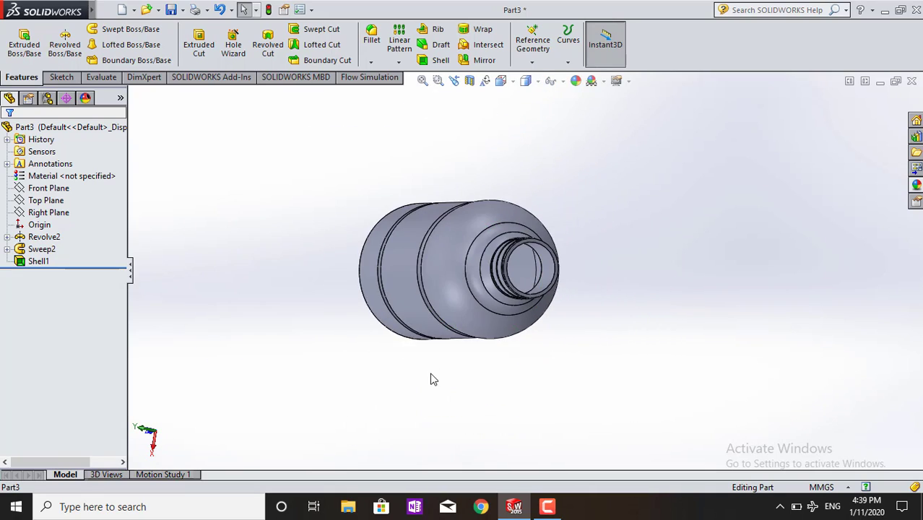
mouse_move(432, 377)
middle_mouse_down()
mouse_move(411, 327)
mouse_move(505, 231)
mouse_move(240, 391)
middle_mouse_up()
mouse_move(282, 333)
middle_mouse_down()
mouse_move(317, 314)
mouse_move(263, 390)
mouse_move(287, 328)
middle_mouse_up()
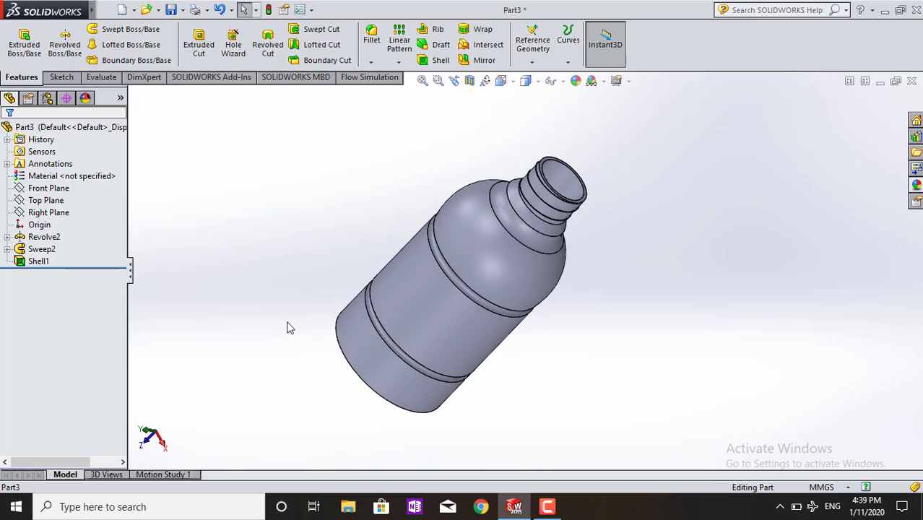
Fillet the bottle base's outer circular edge at 2.00 mm, replacing the mistakenly chosen face
left_click(372, 39)
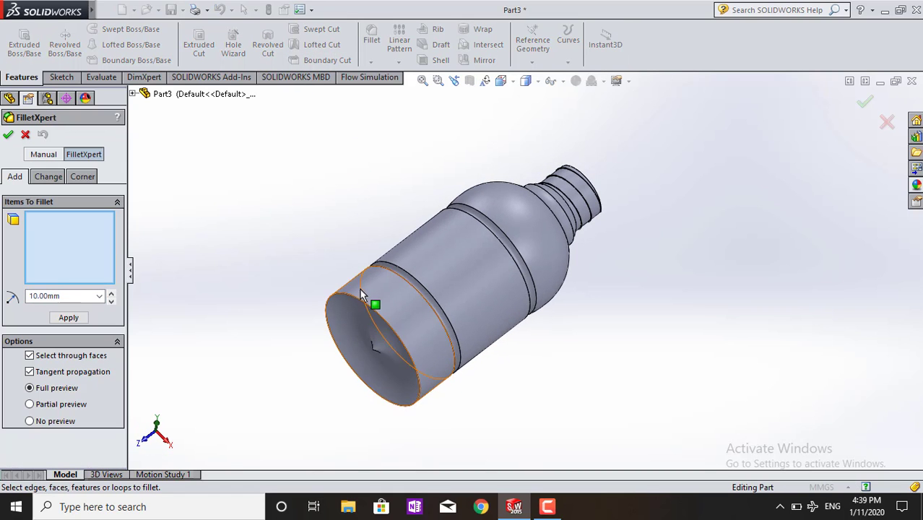
left_click(364, 308)
left_click(77, 297)
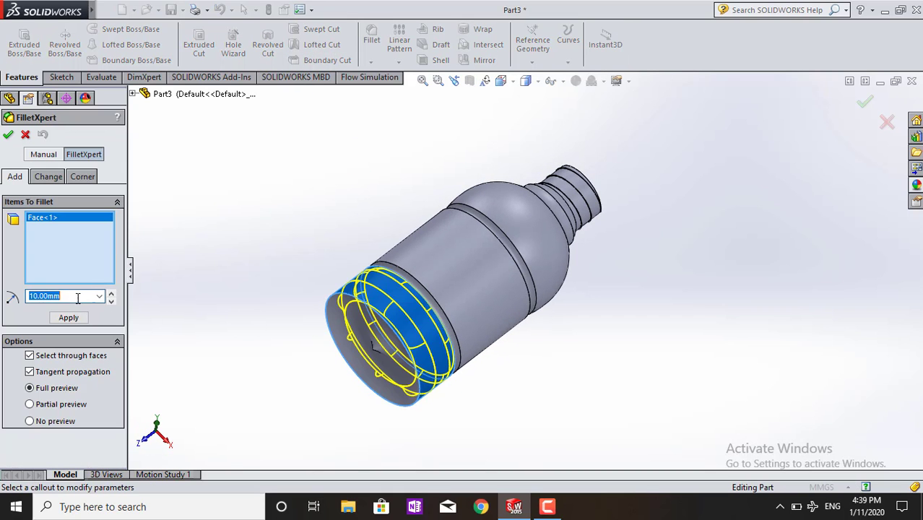
type("2")
key("Return")
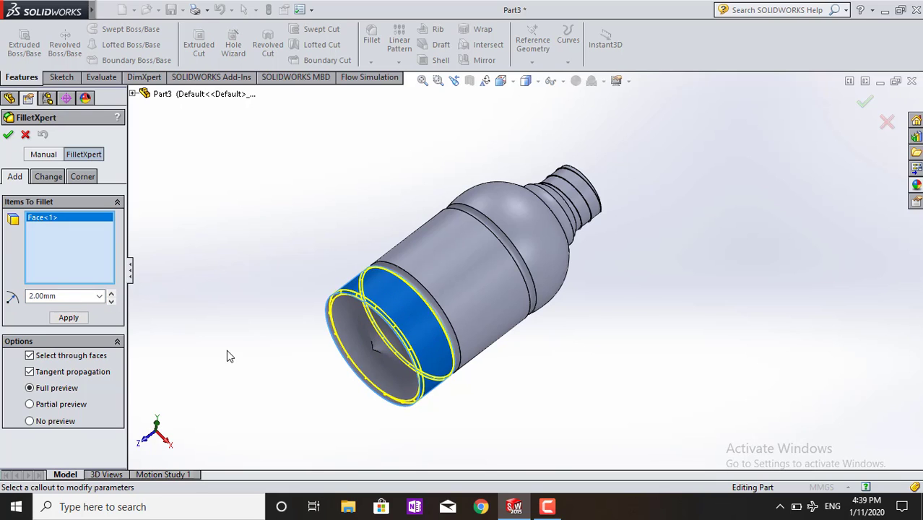
scroll(289, 267, "down", 2)
right_click(86, 226)
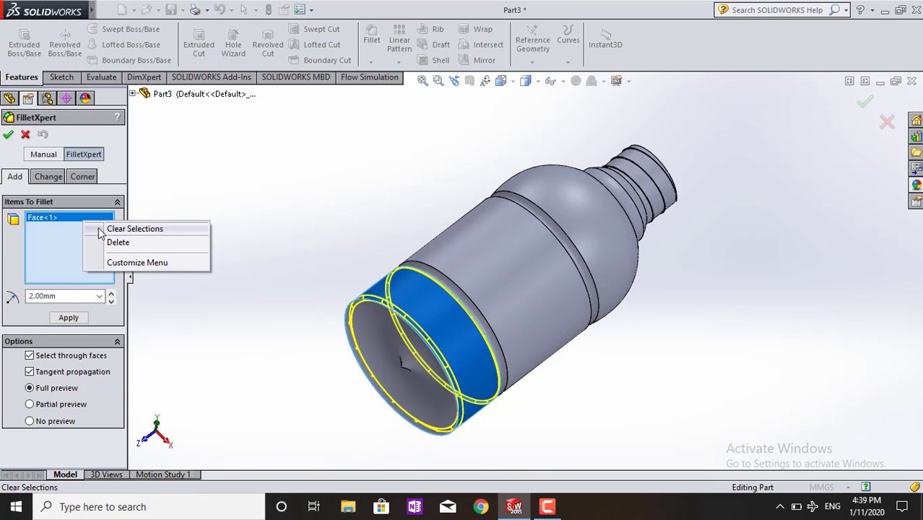
left_click(135, 229)
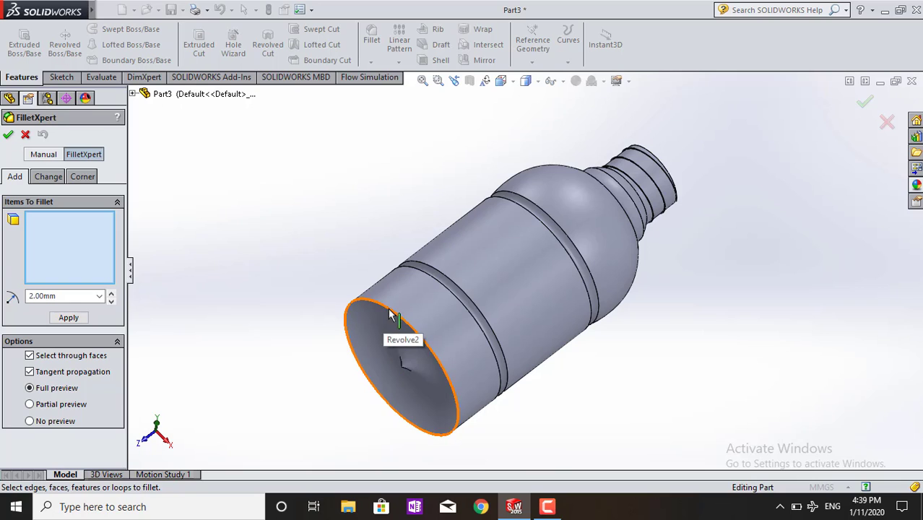
left_click(367, 323)
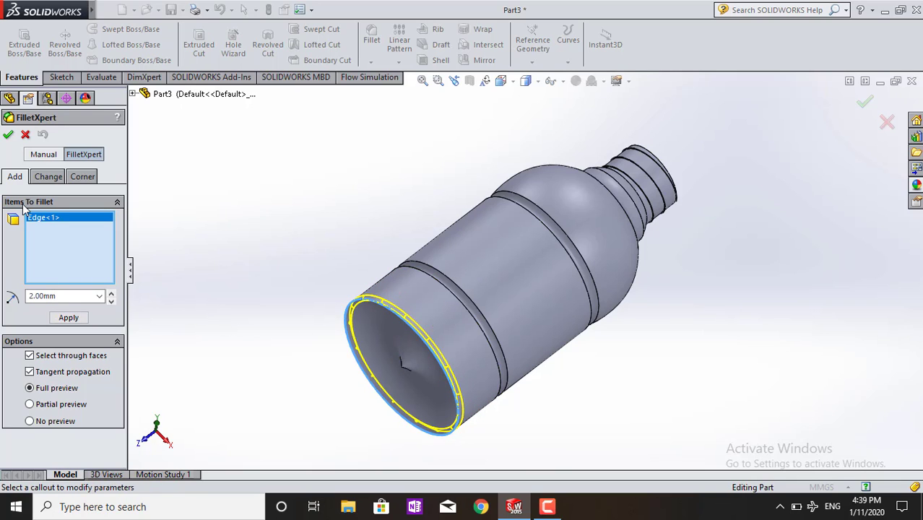
left_click(8, 137)
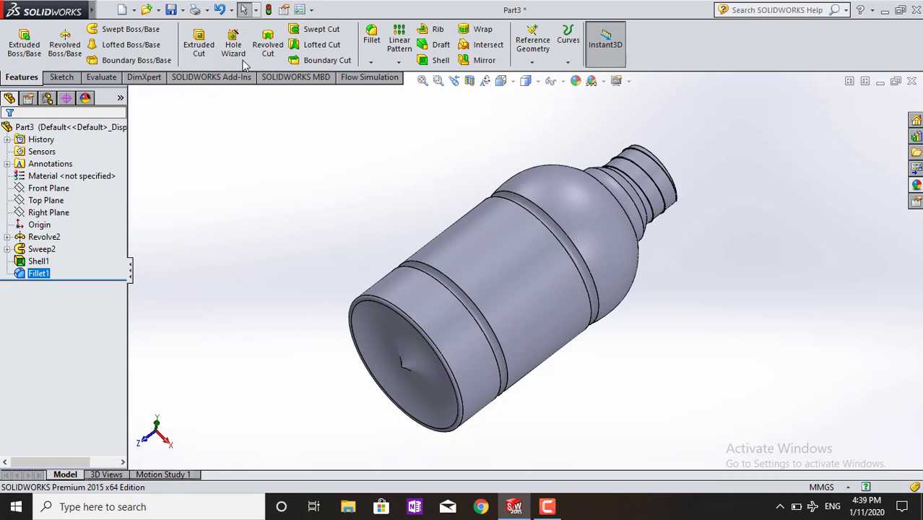
Start a 1.00 mm fillet and pick four groove edges on the bottle body
left_click(372, 29)
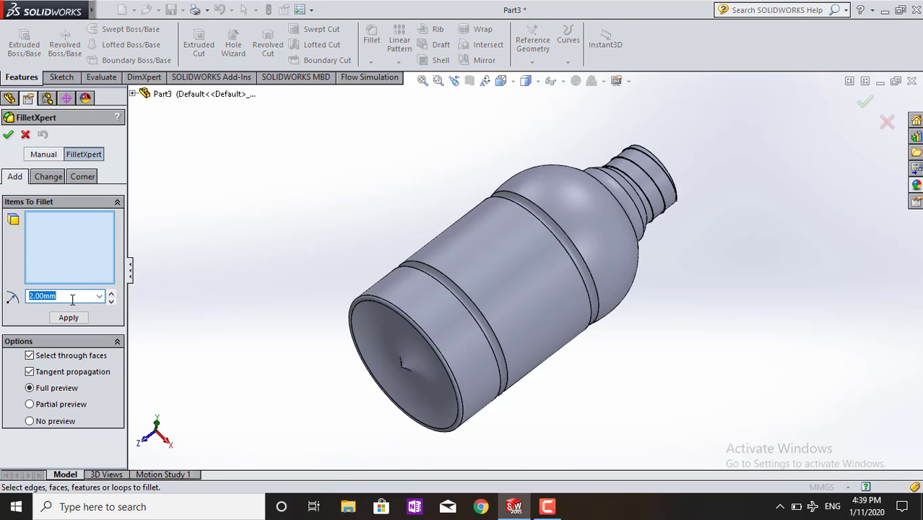
type("1")
key("Return")
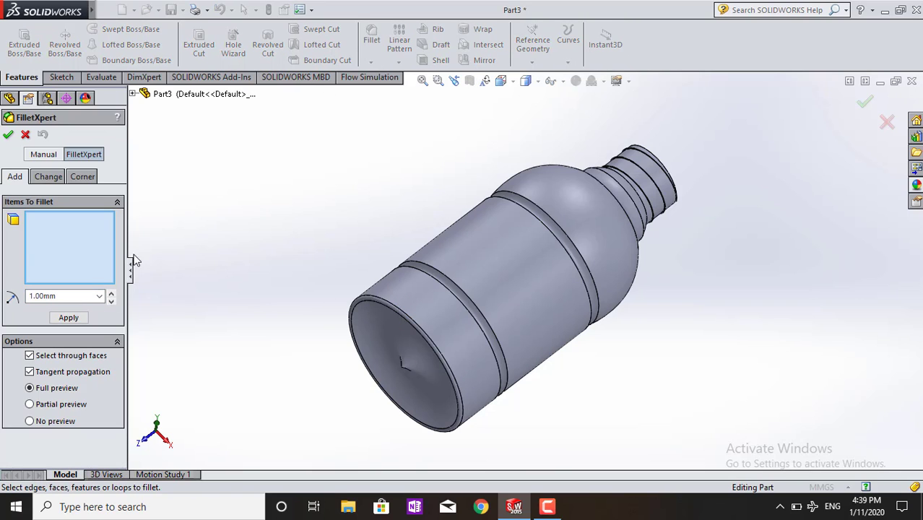
scroll(523, 339, "down", 5)
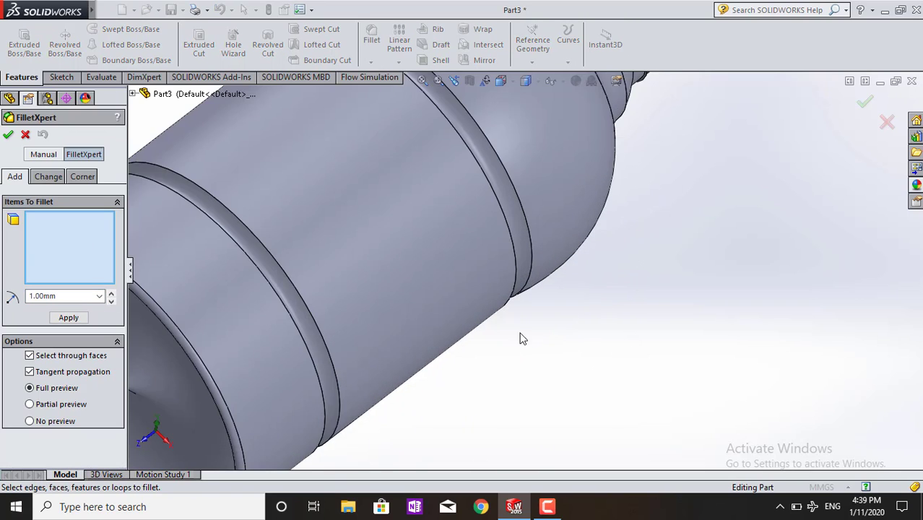
left_click(309, 341)
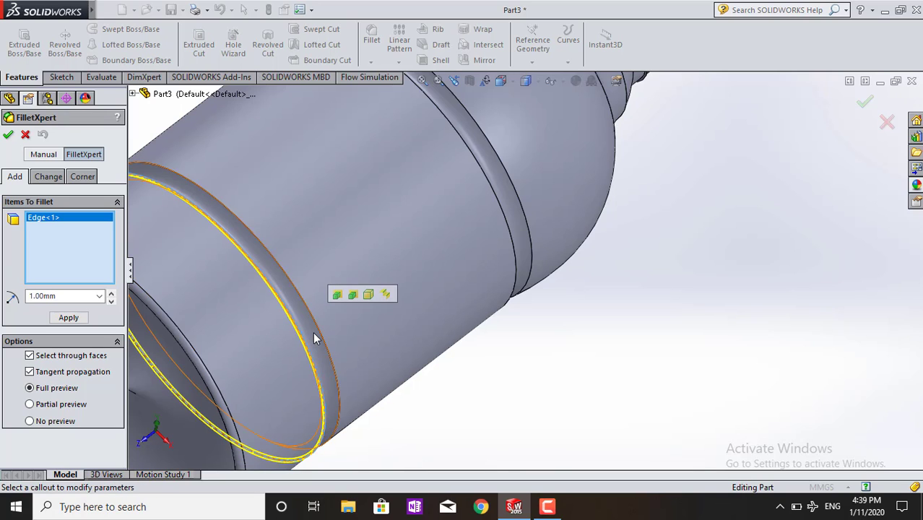
left_click(515, 281)
left_click(519, 281)
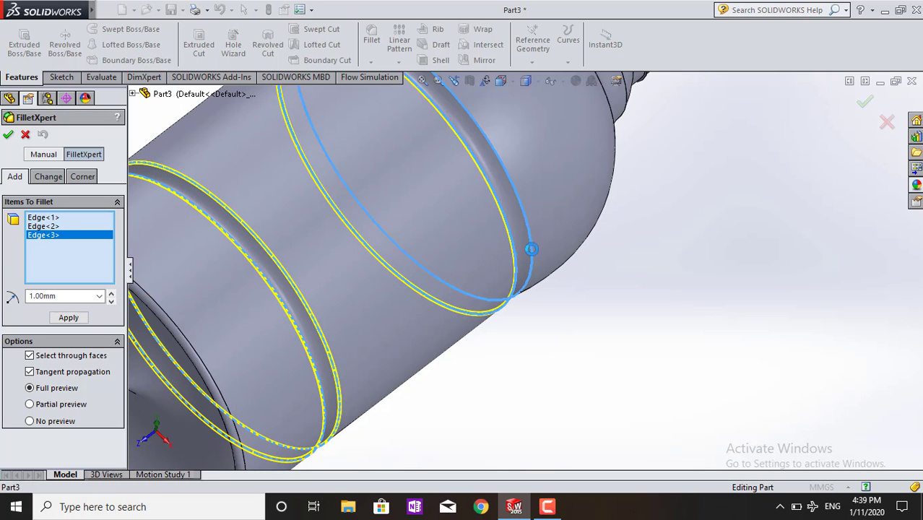
left_click(531, 248)
scroll(535, 240, "up", 5)
scroll(534, 240, "down", 2)
scroll(583, 196, "down", 2)
scroll(649, 225, "down", 2)
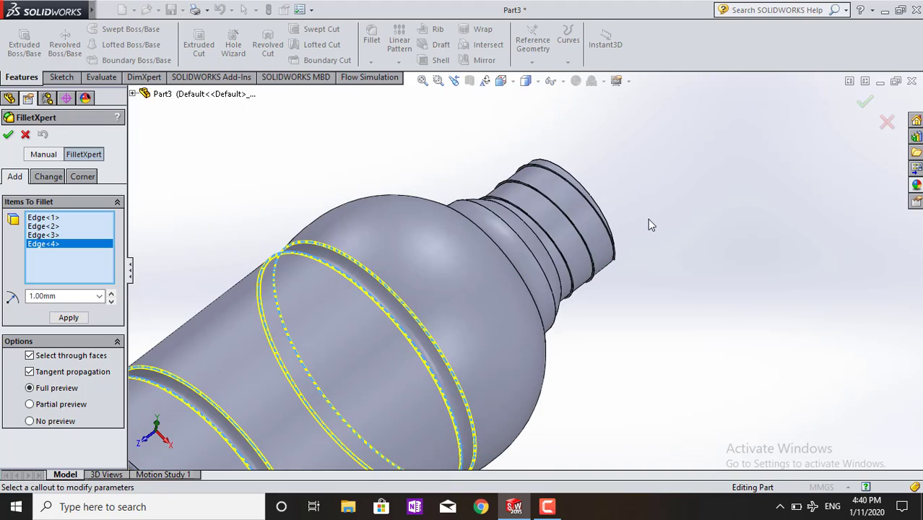
Add the neck-mouth and large circular edges, then dismiss the failed rebuild and repair warning
middle_click_drag(648, 224, 646, 238)
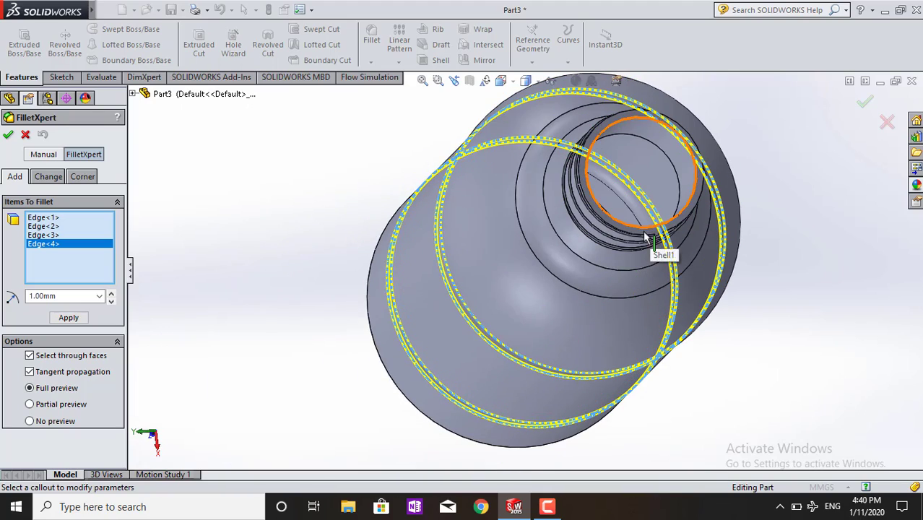
scroll(645, 237, "down", 3)
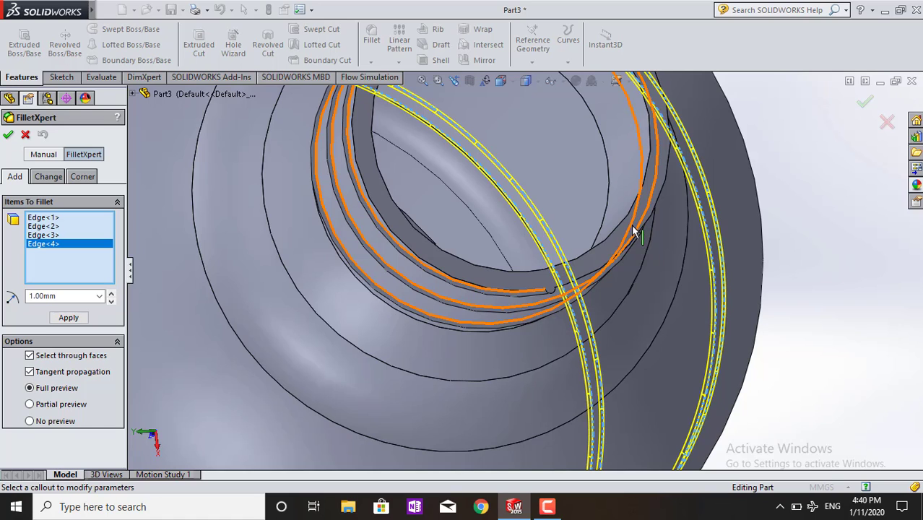
mouse_move(634, 231)
middle_mouse_down()
mouse_move(669, 256)
mouse_move(676, 239)
middle_mouse_up()
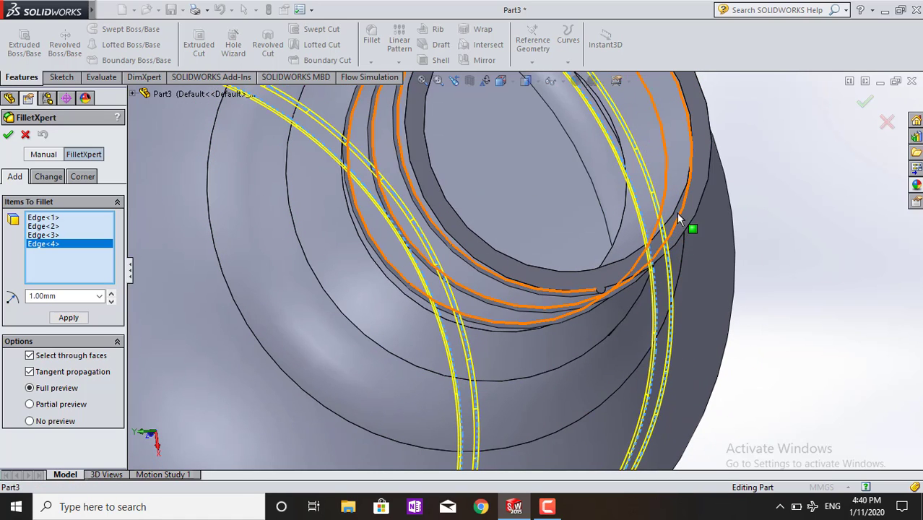
left_click(684, 218)
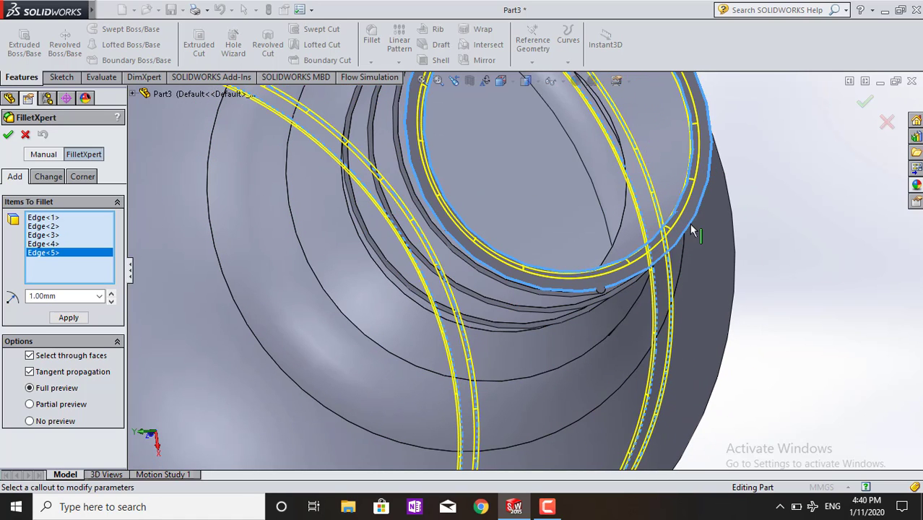
left_click(690, 230)
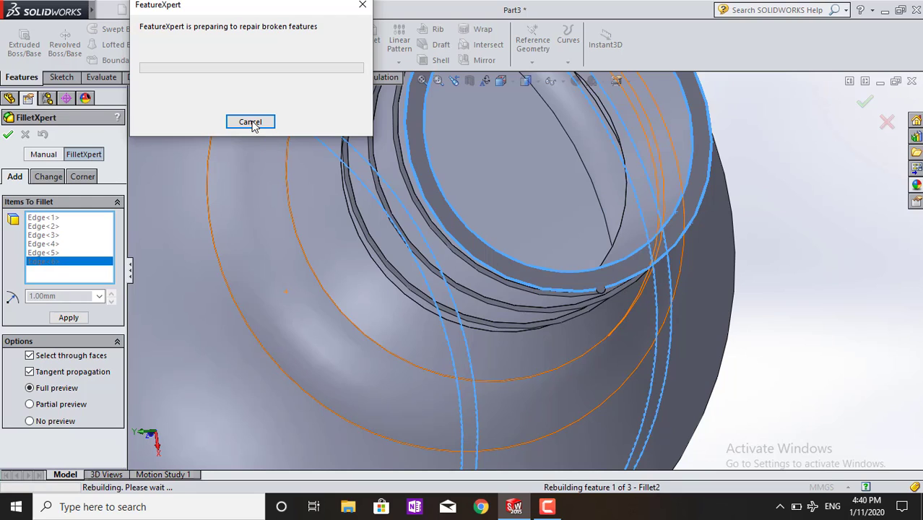
left_click(251, 122)
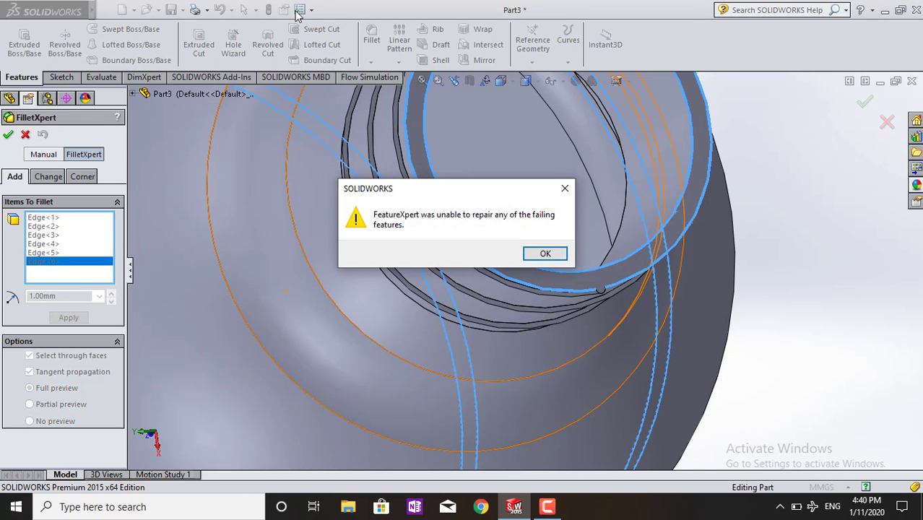
left_click(536, 257)
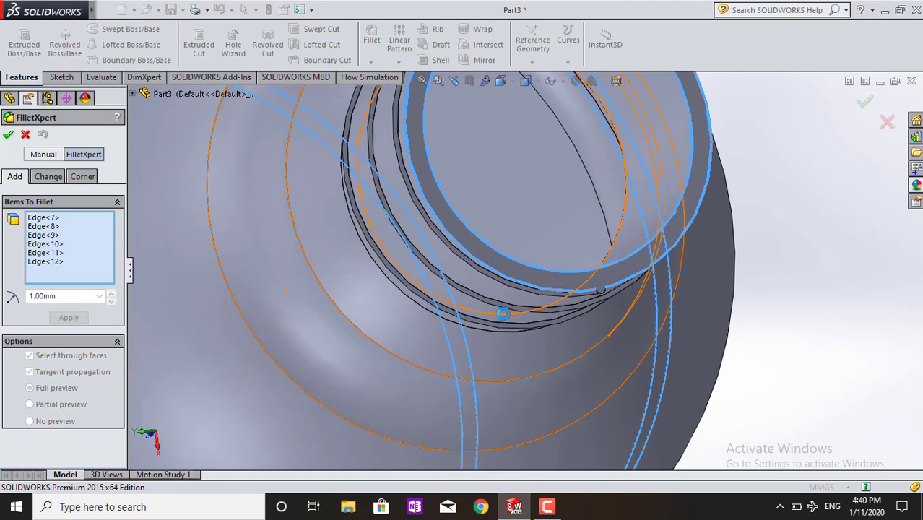
Clear all edges from the fillet selection and return to a side view
right_click(48, 265)
left_click(73, 270)
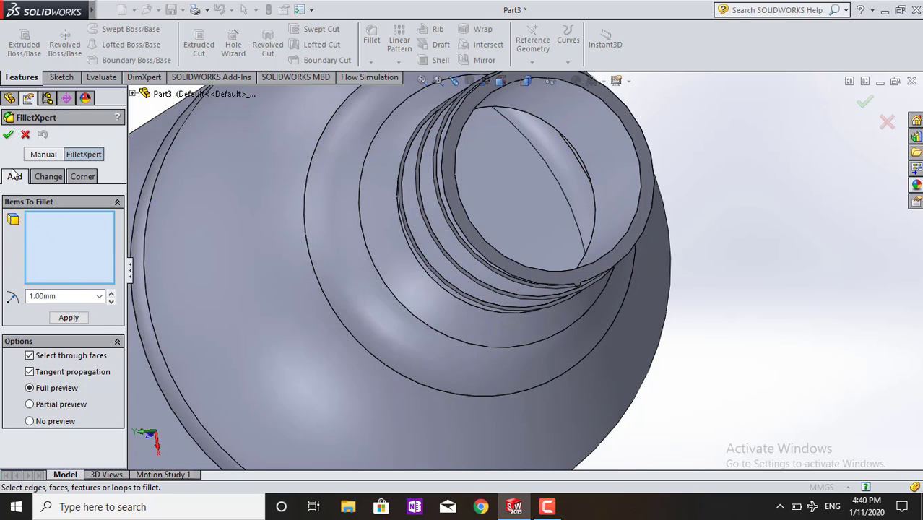
scroll(278, 399, "up", 5)
middle_click_drag(244, 354, 315, 306)
scroll(418, 331, "down", 2)
scroll(367, 341, "down", 2)
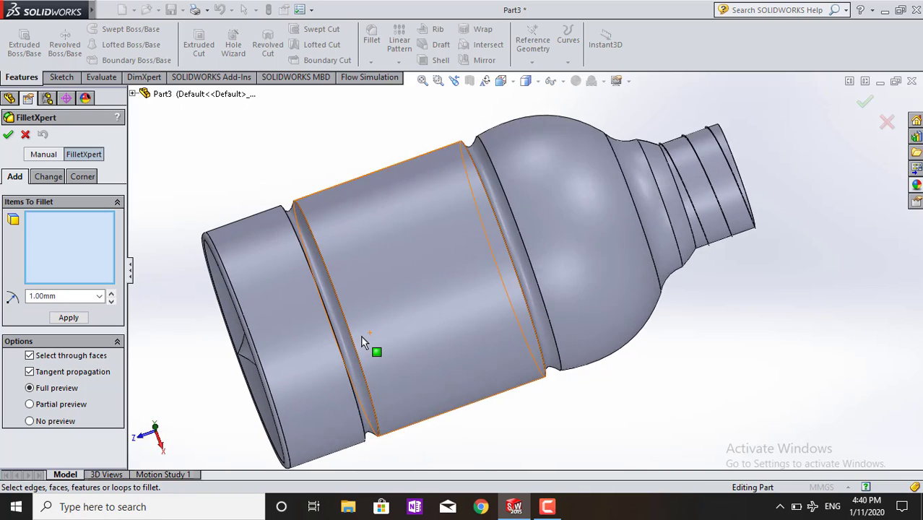
scroll(359, 347, "down", 3)
Reselect the four body groove edges for the 1.00 mm fillet
left_click(365, 348)
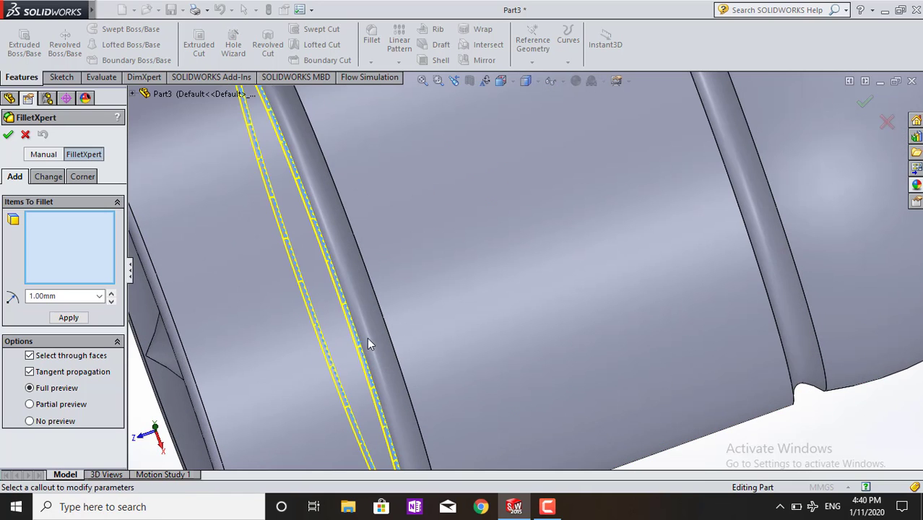
left_click(389, 338)
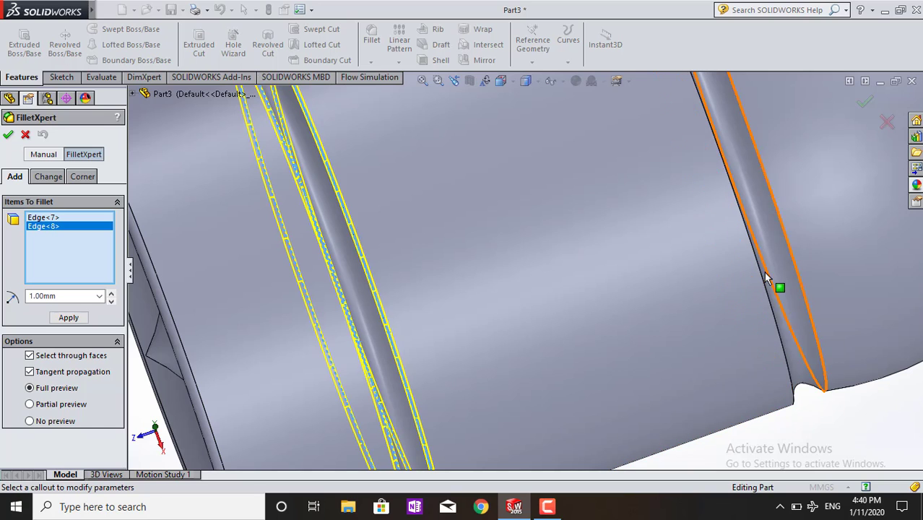
left_click(763, 280)
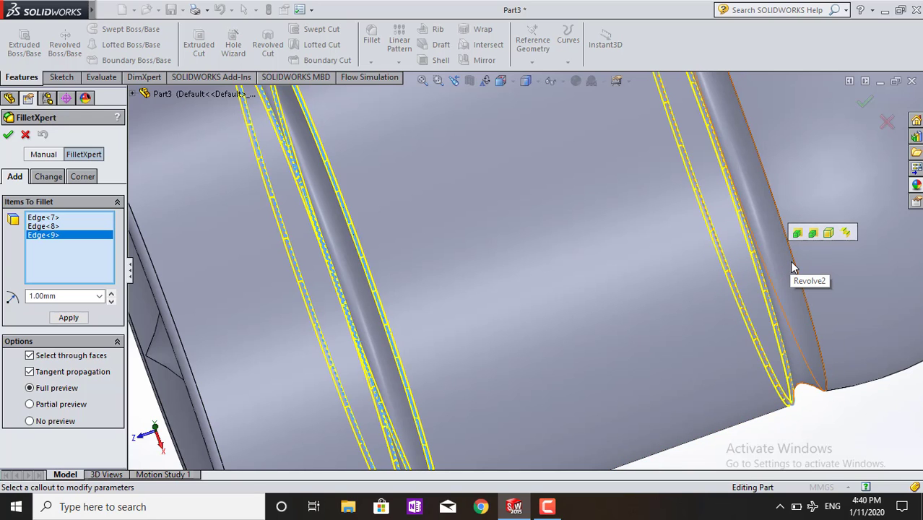
left_click(795, 266)
scroll(798, 265, "down", 3)
scroll(787, 238, "down", 2)
middle_click_drag(781, 219, 672, 233, "ctrl")
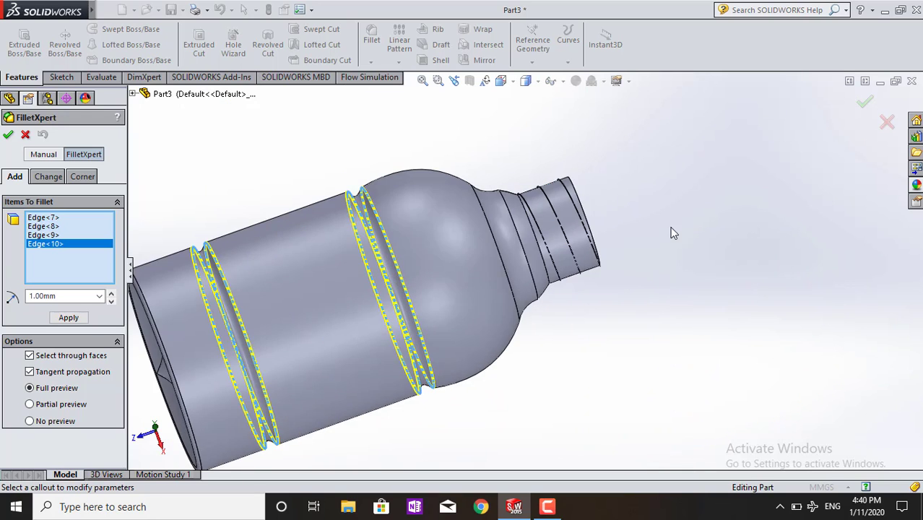
scroll(651, 229, "up", 3)
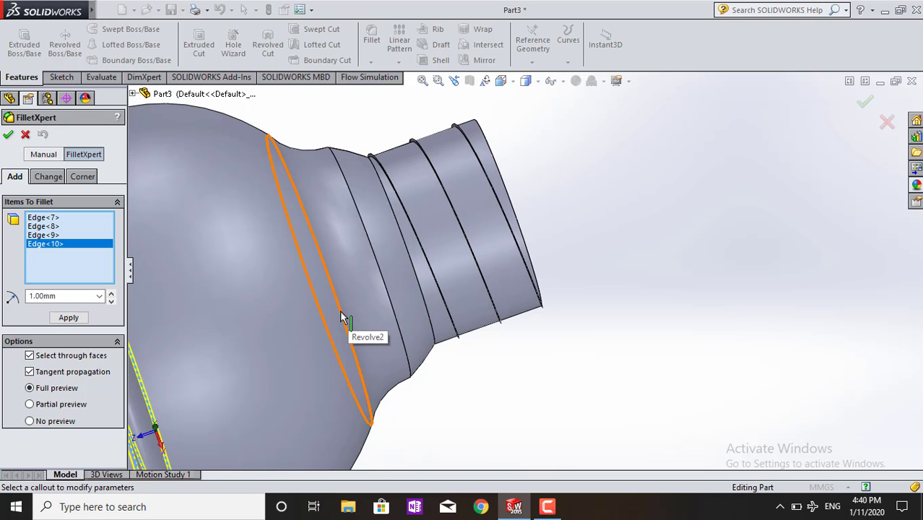
Add the shoulder and inner neck-mouth edges and create Fillet5
left_click(365, 310)
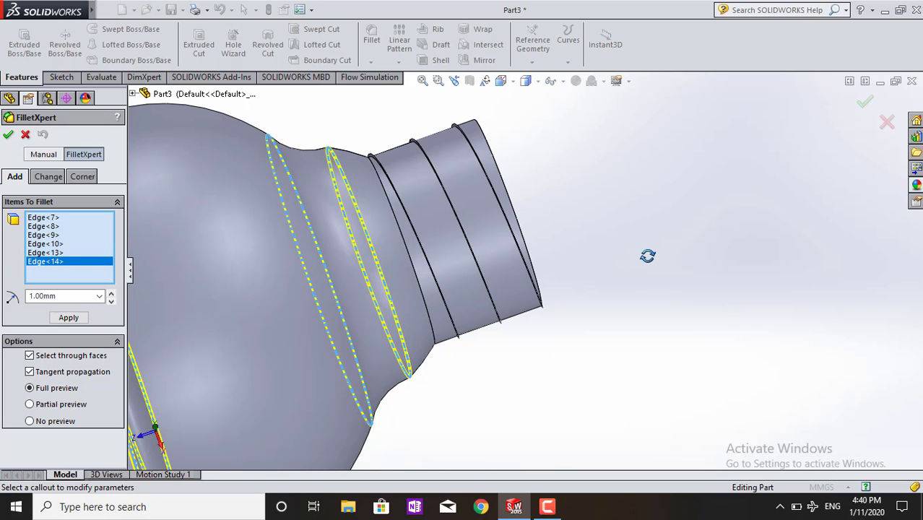
middle_click_drag(647, 254, 489, 217)
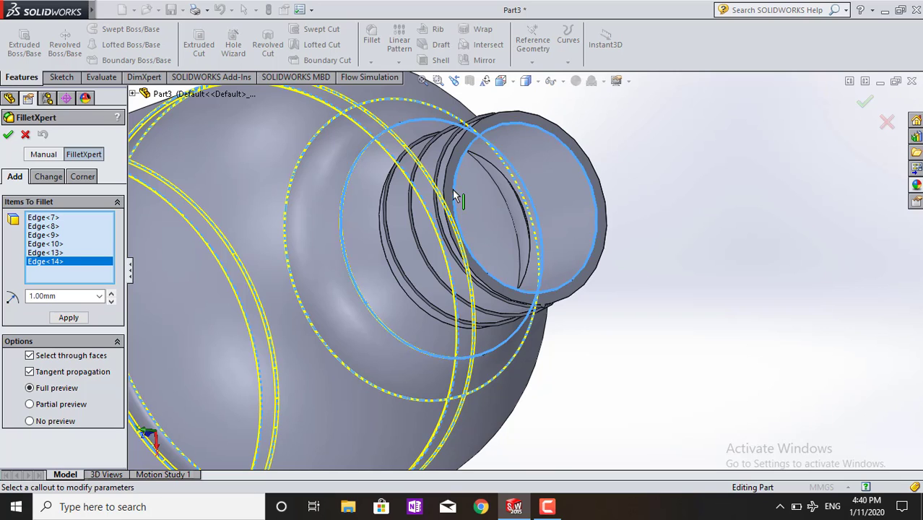
left_click(454, 191)
left_click(8, 136)
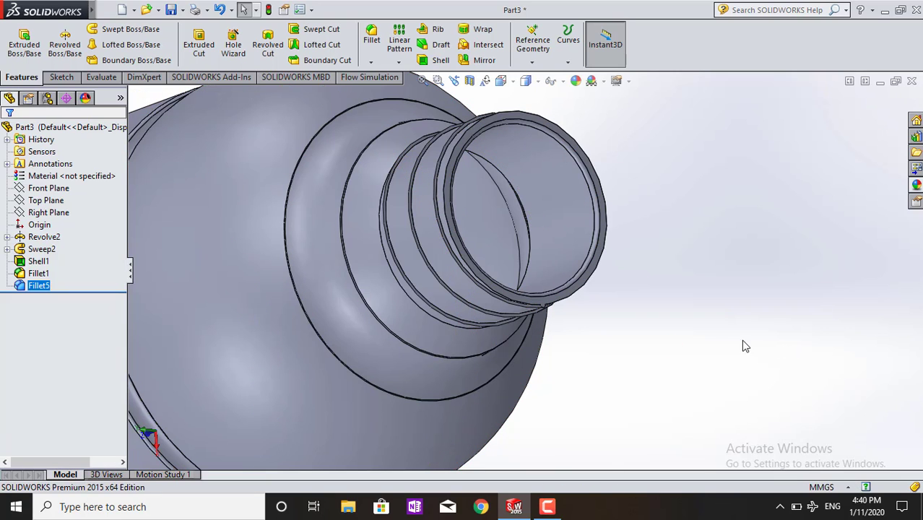
Orbit and zoom to view the whole filleted bottle upright
scroll(231, 362, "down", 3)
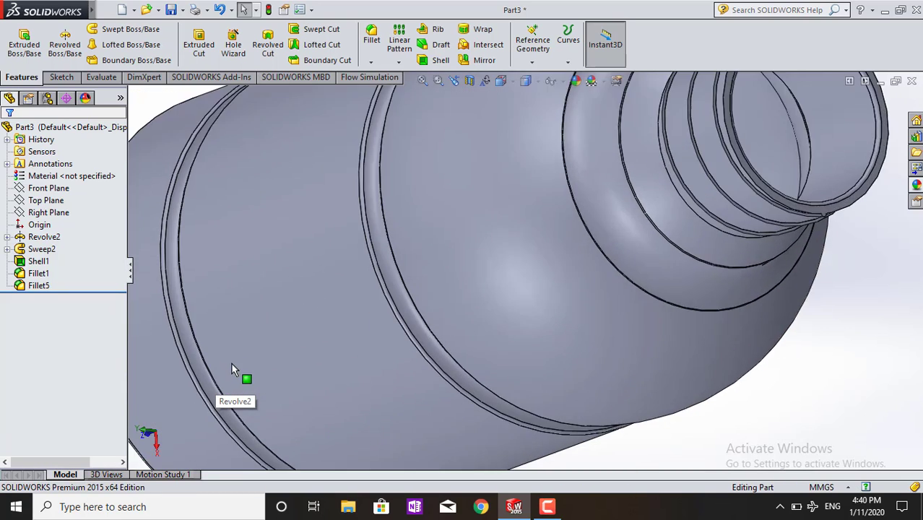
scroll(436, 316, "down", 3)
scroll(488, 313, "down", 3)
scroll(499, 318, "up", 3)
scroll(506, 260, "up", 3)
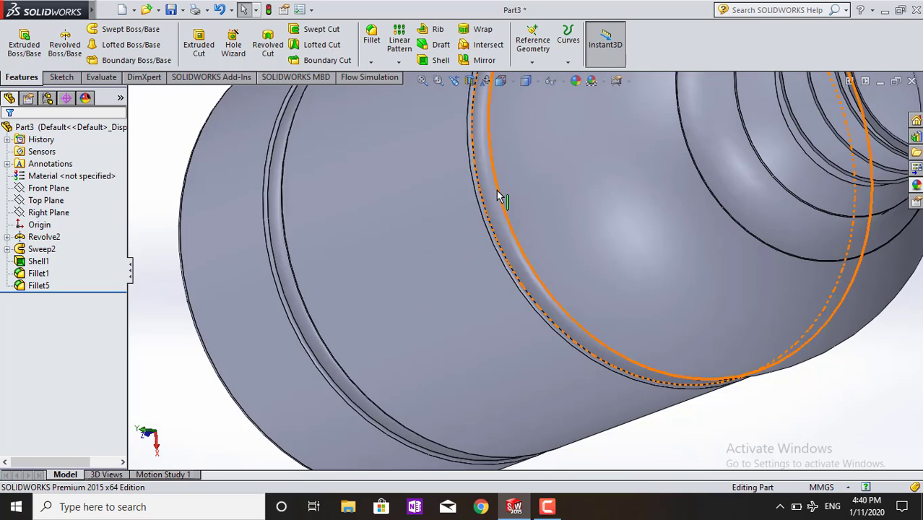
scroll(650, 289, "up", 3)
mouse_move(660, 289)
middle_mouse_down()
mouse_move(709, 289)
mouse_move(701, 331)
mouse_move(703, 134)
middle_mouse_up()
mouse_move(635, 272)
middle_mouse_down()
mouse_move(639, 227)
mouse_move(665, 210)
mouse_move(687, 227)
mouse_move(677, 243)
middle_mouse_up()
scroll(633, 248, "down", 2)
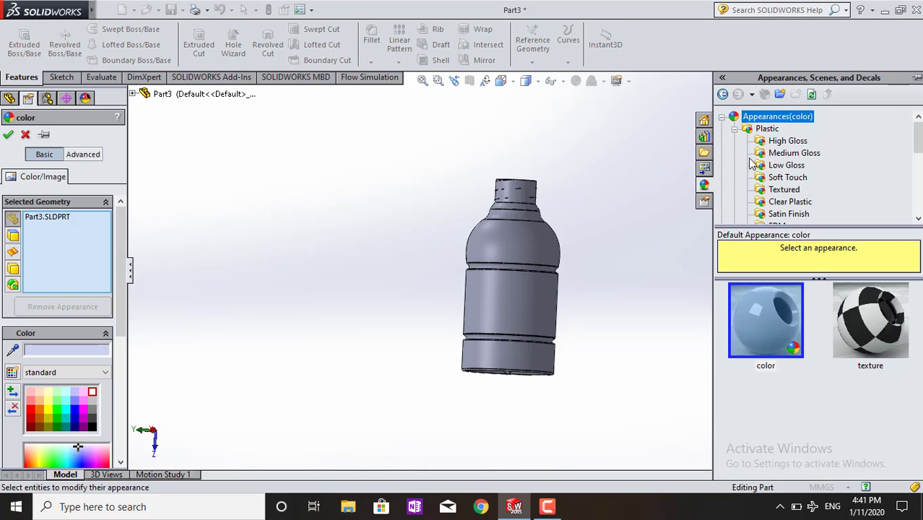
Preview Clear Plastic appearances on the bottle: HDPE, LDPE, polypropylene, then high density polyethylene again
left_click(788, 203)
scroll(769, 375, "down", 3)
scroll(770, 365, "down", 3)
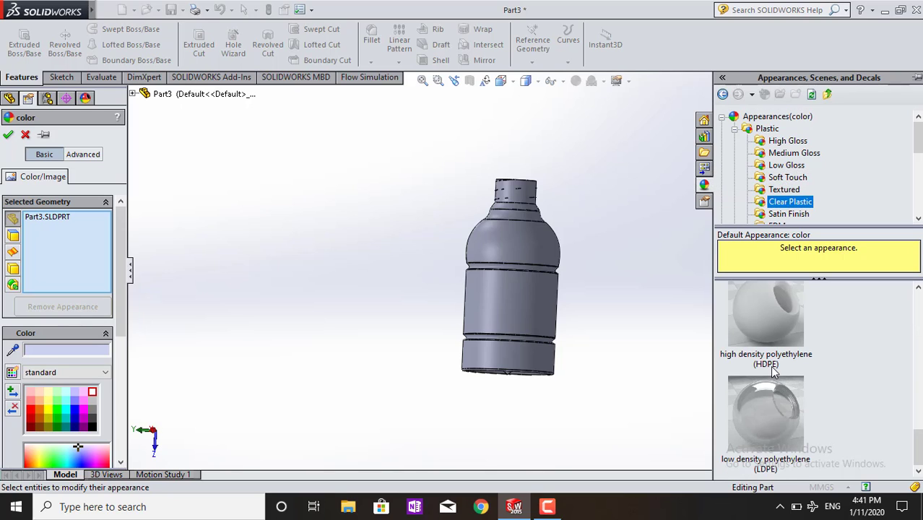
left_click(773, 344)
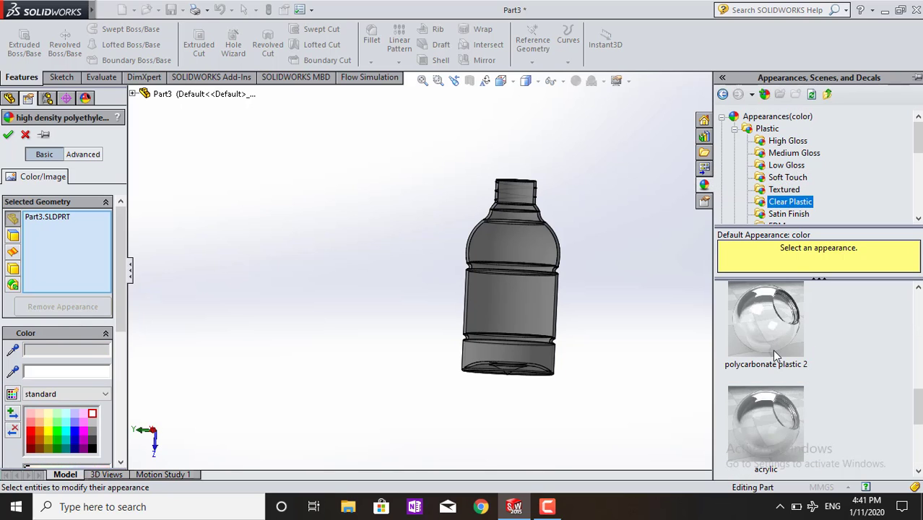
scroll(775, 376, "down", 2)
left_click(772, 384)
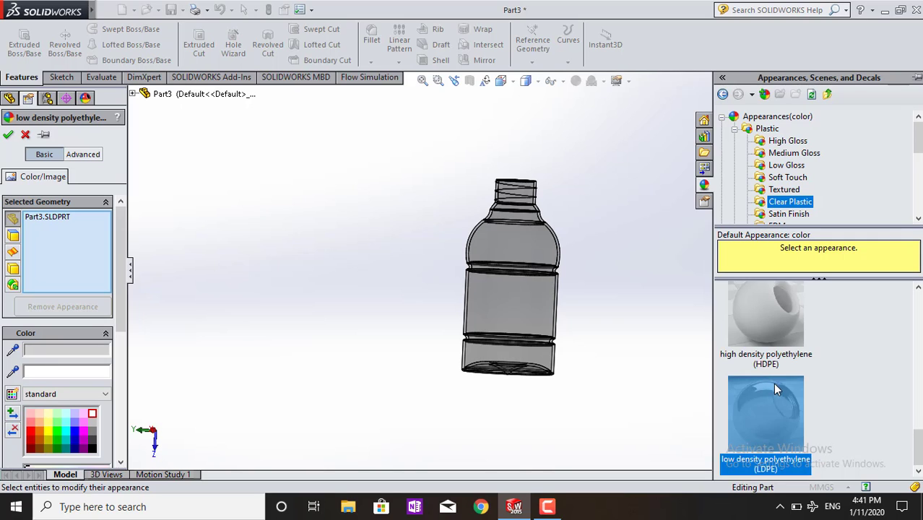
scroll(773, 383, "down", 3)
scroll(773, 383, "up", 3)
scroll(773, 383, "down", 2)
scroll(773, 382, "up", 1)
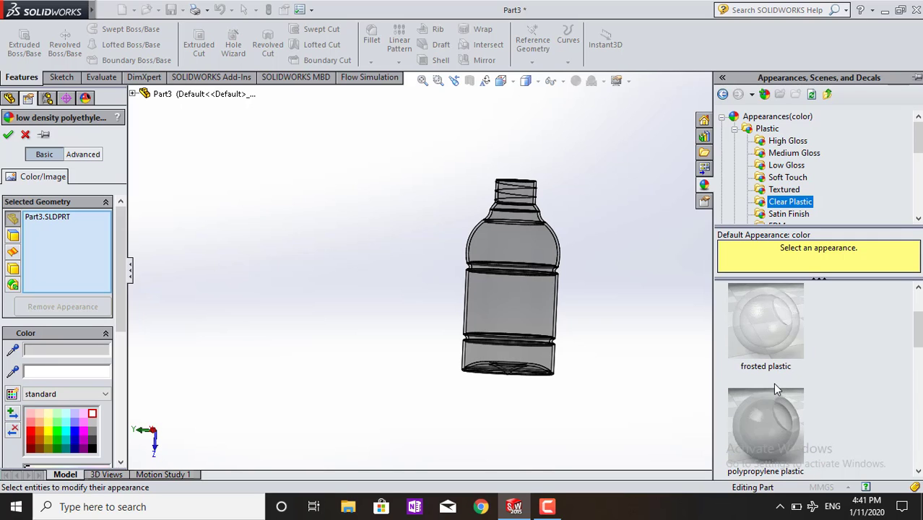
left_click(775, 408)
scroll(780, 412, "down", 1)
scroll(780, 412, "down", 1)
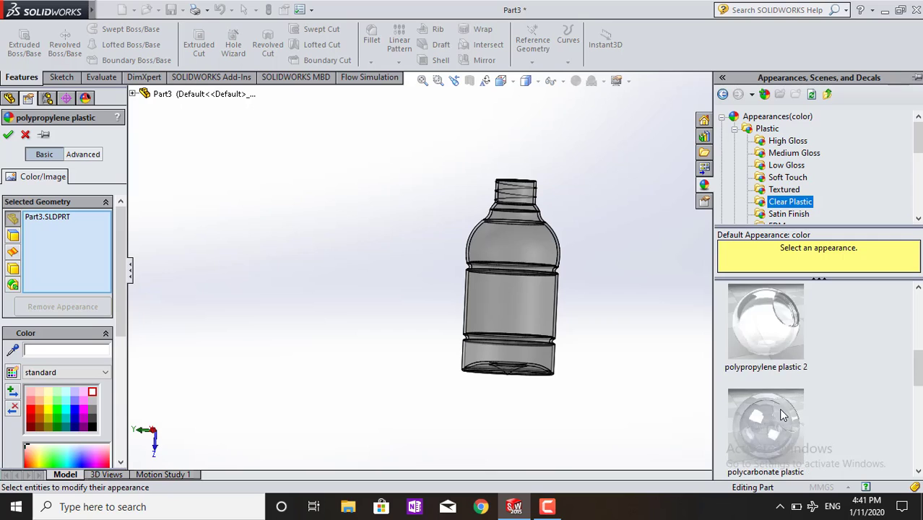
scroll(784, 415, "down", 2)
scroll(780, 412, "down", 1)
left_click(764, 321)
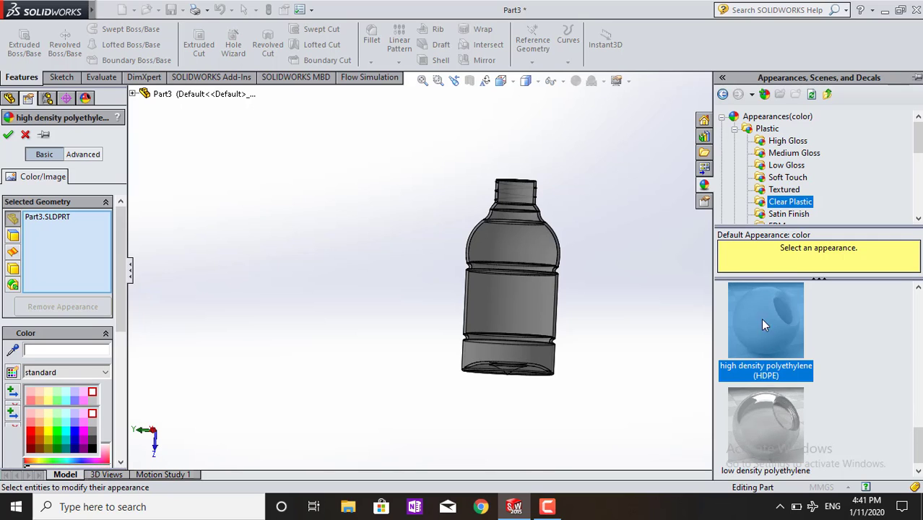
left_click(773, 191)
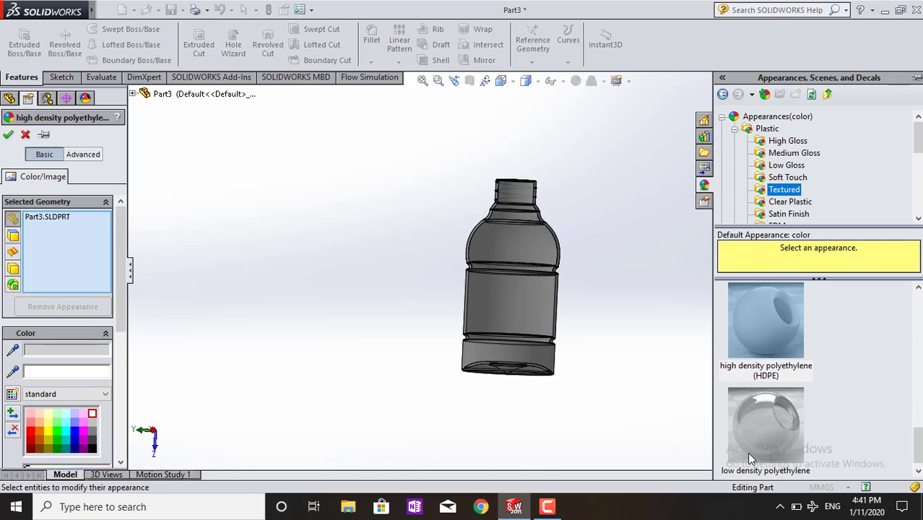
Try yellow medium gloss low-gloss plastic, then return to Clear Plastic high density polyethylene
left_click(792, 166)
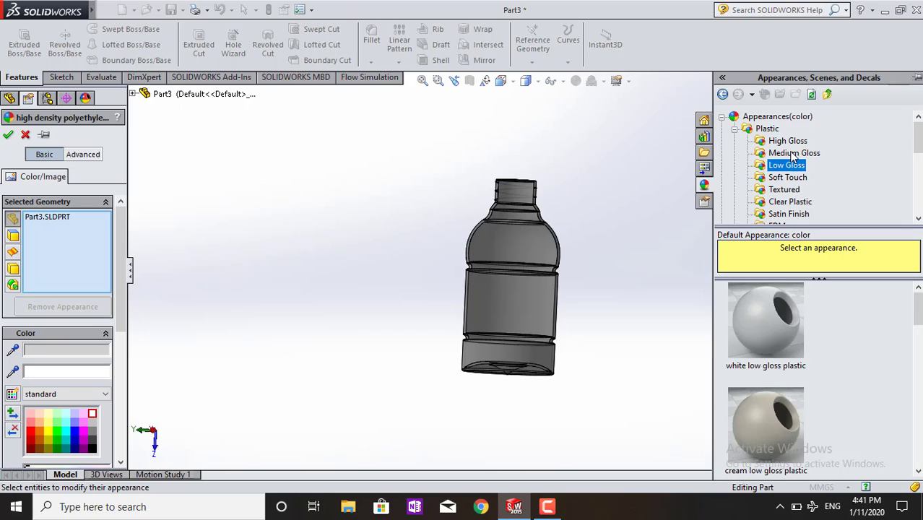
scroll(752, 349, "down", 2)
scroll(752, 349, "down", 2)
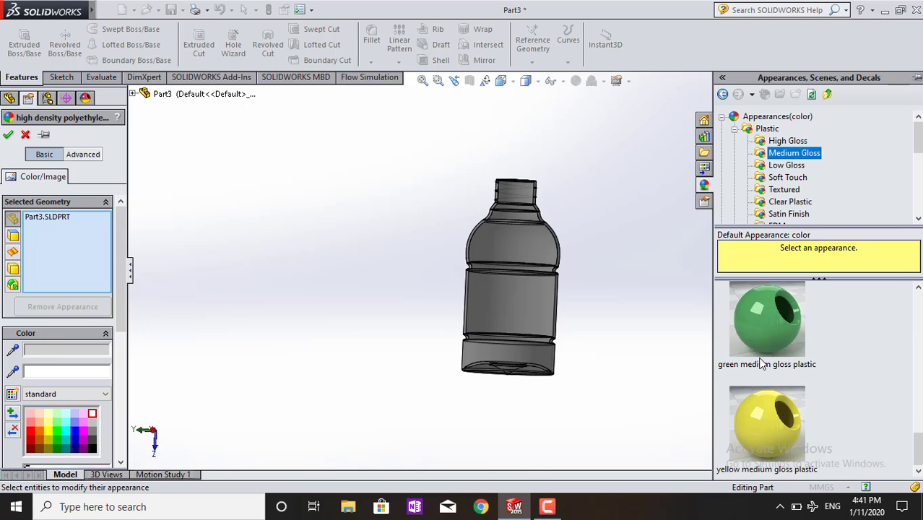
left_click(770, 430)
scroll(767, 322, "down", 2)
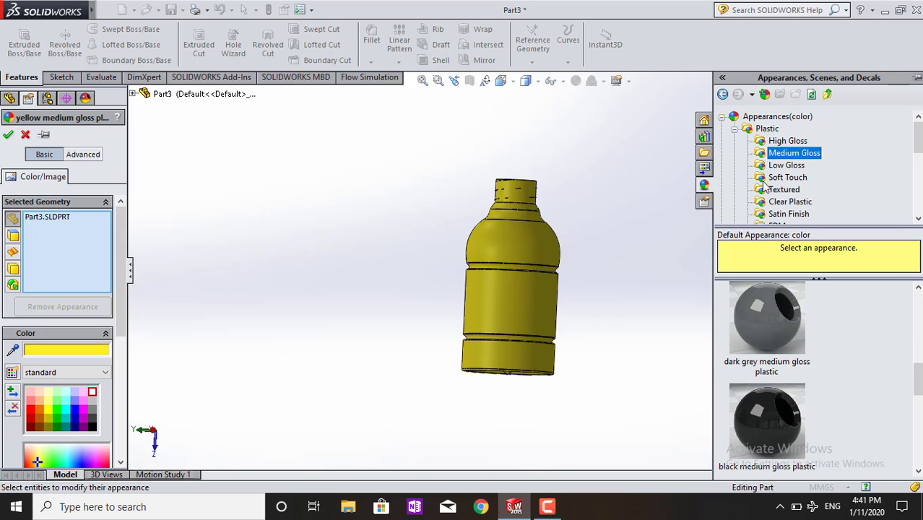
left_click(789, 201)
scroll(773, 361, "down", 2)
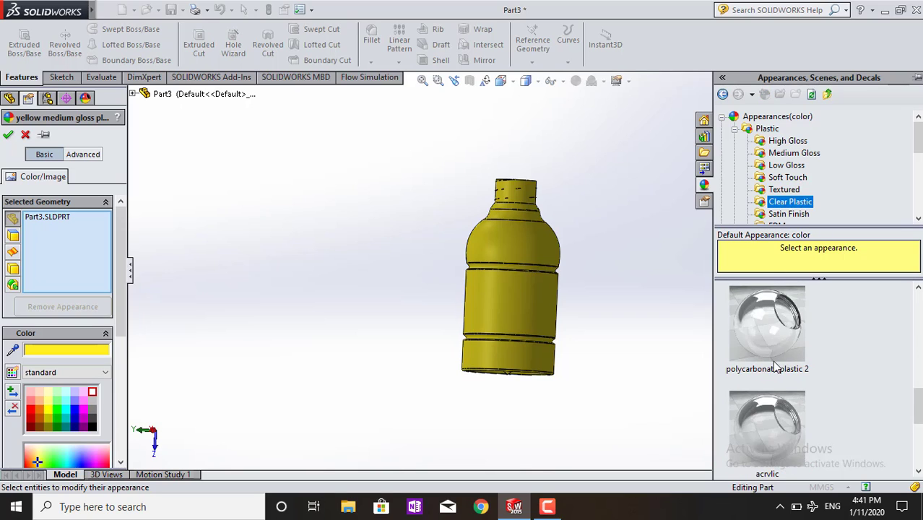
scroll(774, 368, "down", 3)
left_click(778, 338)
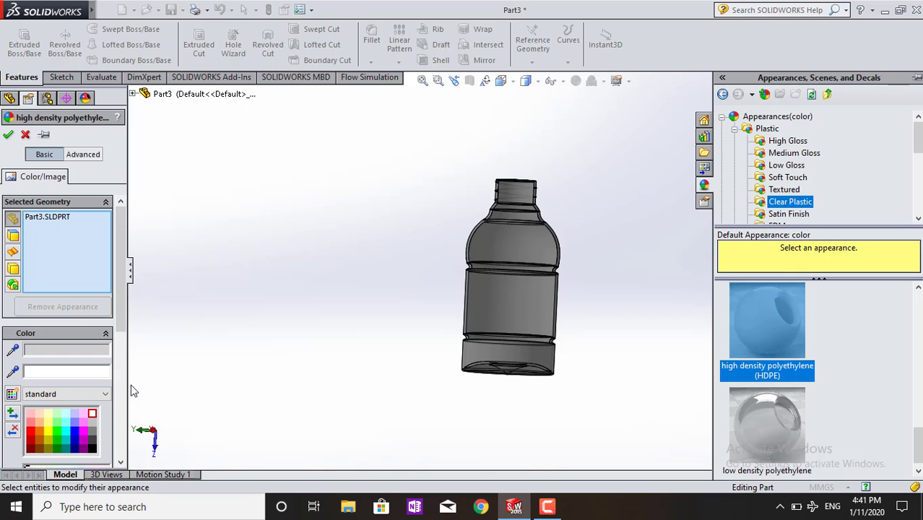
Try white, light blue, magenta and cyan on the HDPE bottle, settle on white, and confirm
left_click(92, 415)
left_click(65, 413)
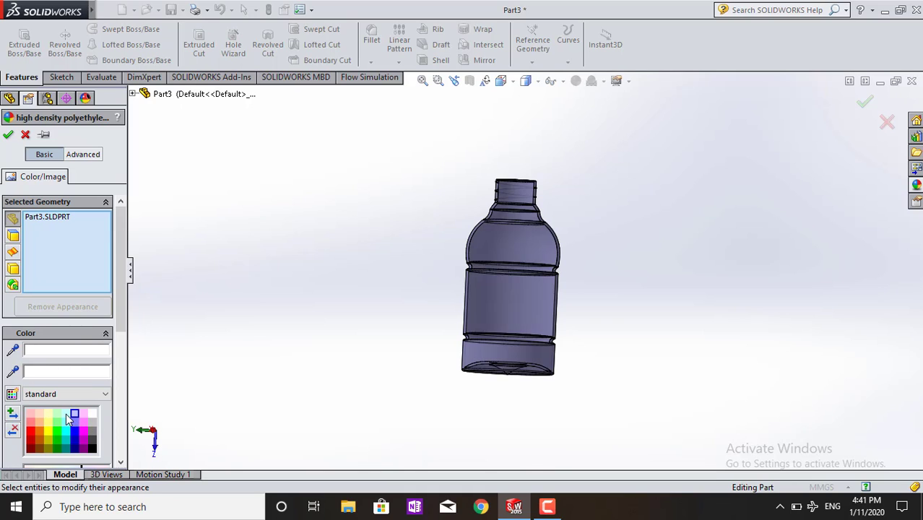
left_click(84, 431)
left_click(70, 432)
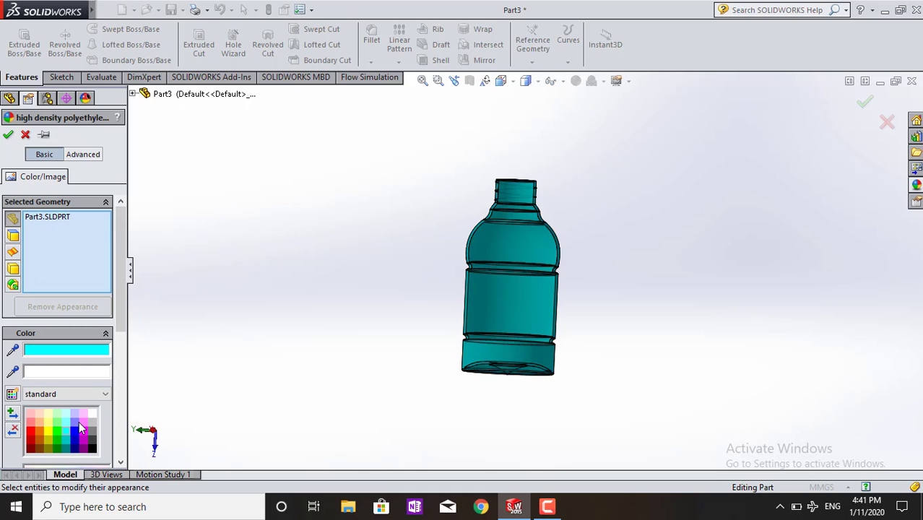
left_click(92, 415)
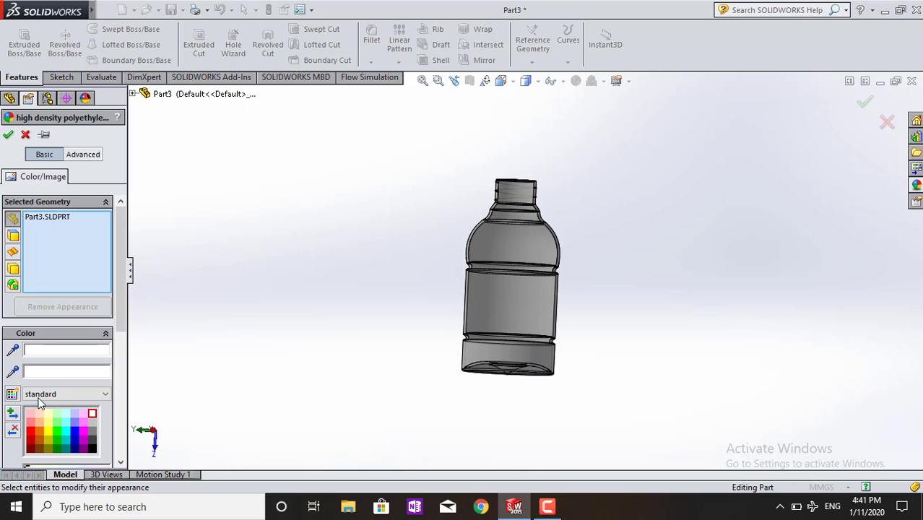
left_click(10, 136)
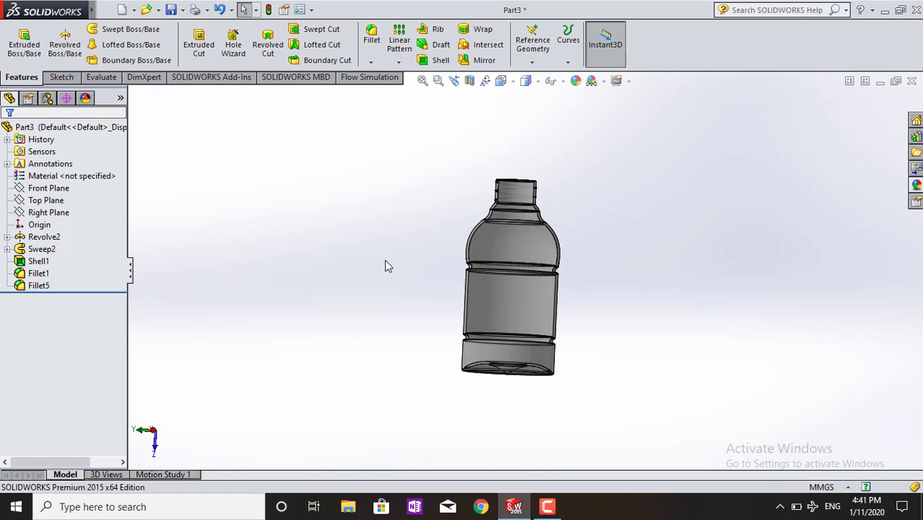
Orbit the bottle to a side view and preview low then high density polyethylene
mouse_move(443, 270)
middle_mouse_down()
mouse_move(623, 327)
mouse_move(361, 275)
mouse_move(373, 404)
mouse_move(467, 388)
mouse_move(597, 258)
mouse_move(590, 383)
mouse_move(668, 398)
middle_mouse_up()
mouse_move(548, 377)
middle_mouse_down()
mouse_move(571, 361)
mouse_move(576, 375)
middle_mouse_up()
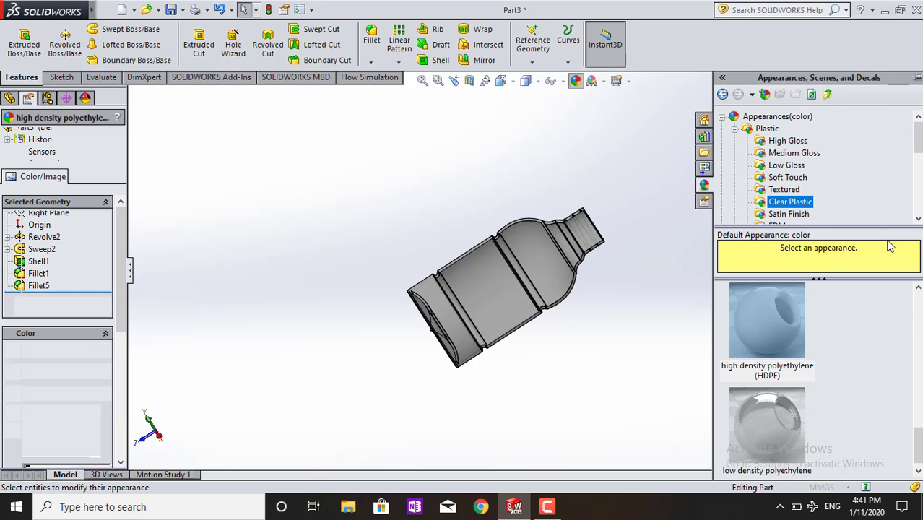
scroll(802, 206, "down", 1)
scroll(824, 326, "down", 1)
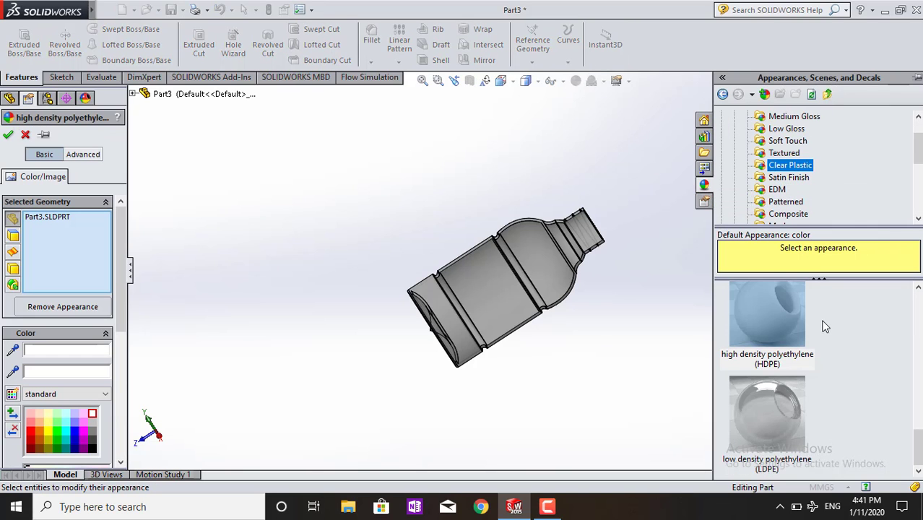
left_click(782, 433)
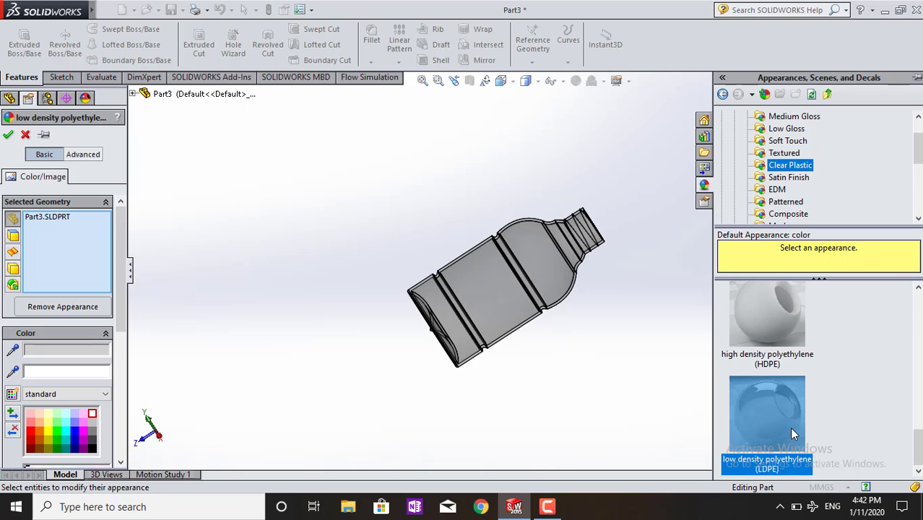
left_click(787, 339)
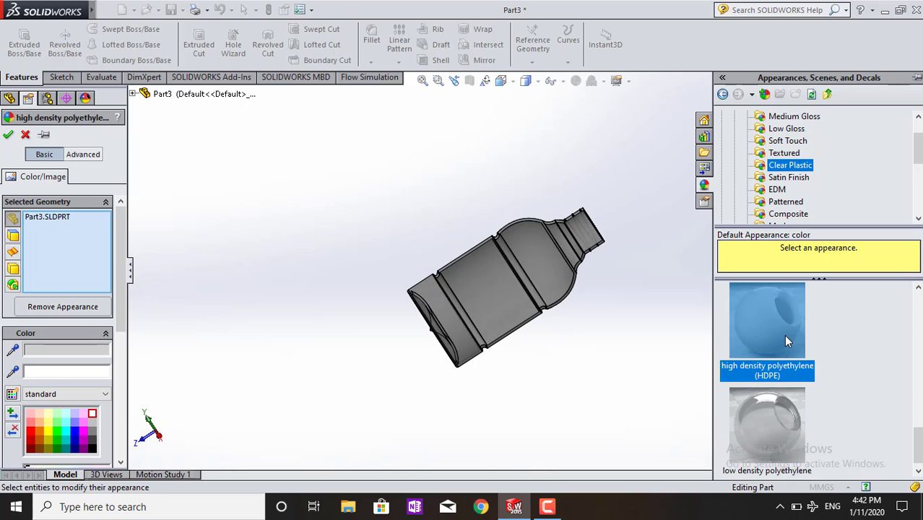
Apply polypropylene plastic to the bottle and confirm it, leaving the bottle upright
scroll(784, 365, "down", 2)
scroll(784, 365, "down", 2)
scroll(784, 364, "down", 2)
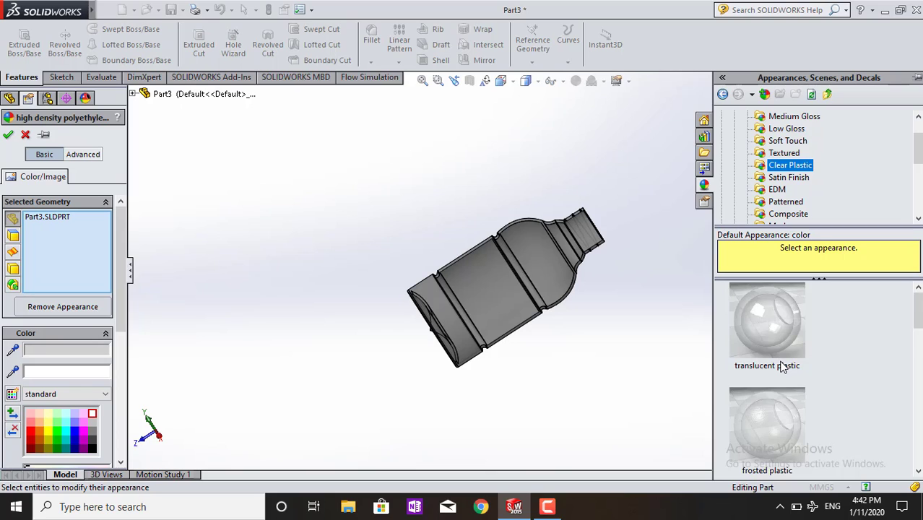
scroll(782, 366, "down", 1)
left_click(787, 410)
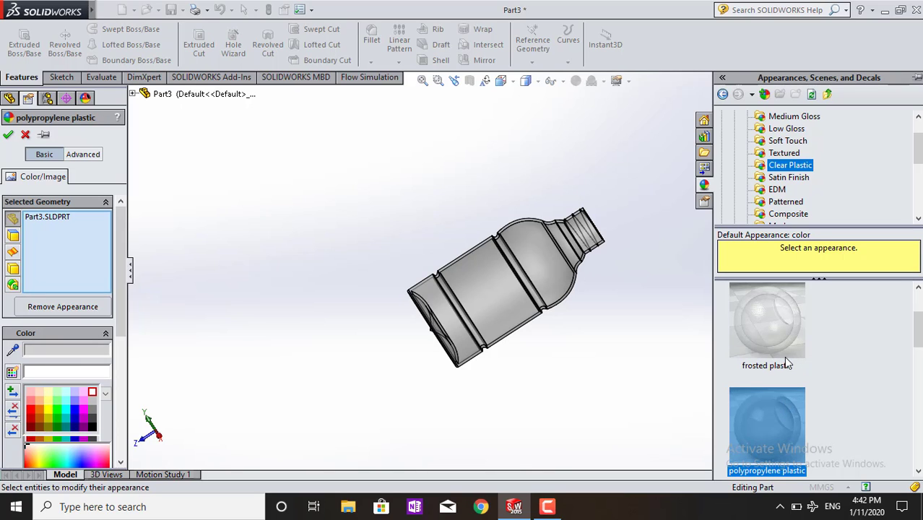
left_click(9, 136)
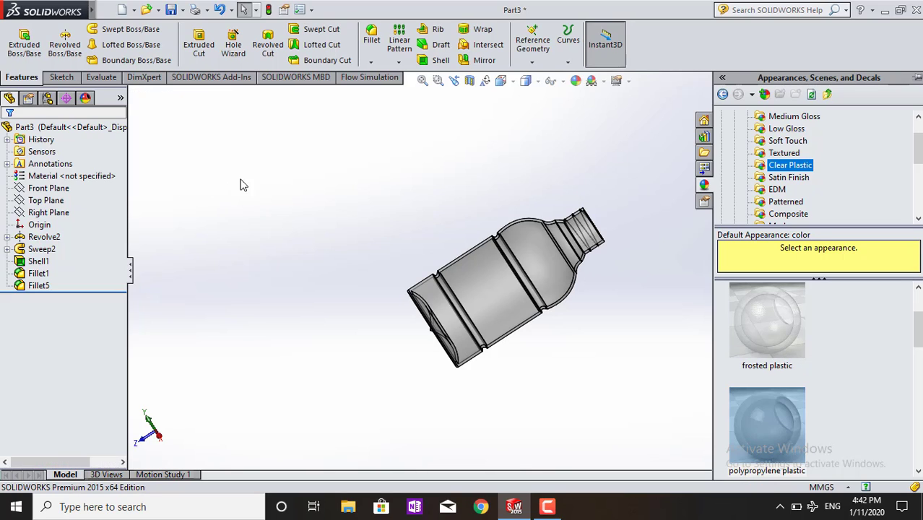
mouse_move(606, 150)
middle_mouse_down()
mouse_move(618, 216)
mouse_move(579, 324)
mouse_move(548, 145)
mouse_move(580, 154)
middle_mouse_up()
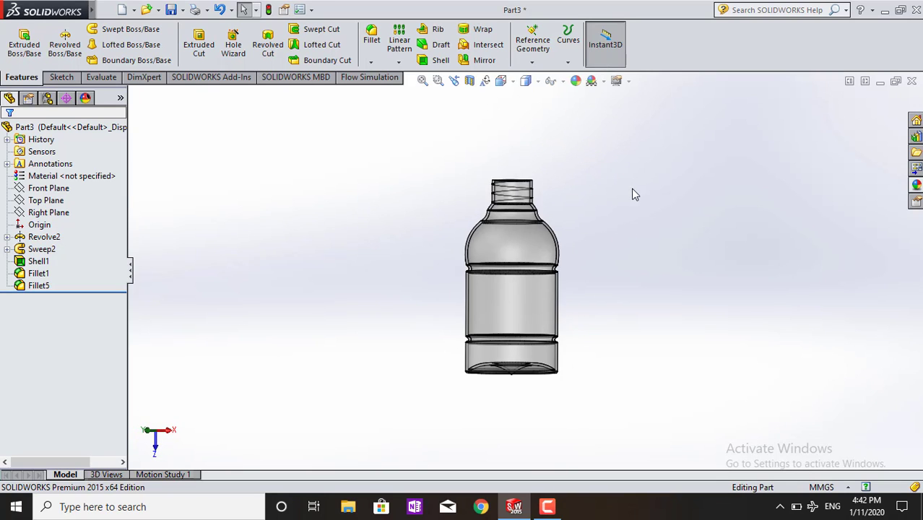
Orbit the bottle to a tilted side view and zoom it to fit the window
mouse_move(633, 194)
middle_mouse_down()
mouse_move(721, 213)
mouse_move(776, 203)
mouse_move(728, 192)
mouse_move(732, 206)
mouse_move(658, 315)
middle_mouse_up()
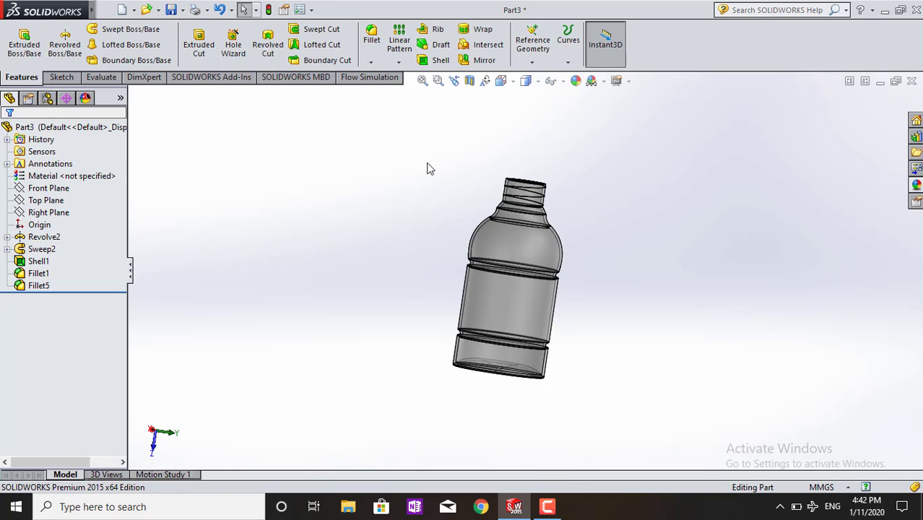
mouse_move(428, 168)
middle_mouse_down()
mouse_move(581, 188)
mouse_move(647, 246)
mouse_move(478, 200)
mouse_move(334, 369)
mouse_move(477, 437)
mouse_move(366, 334)
mouse_move(422, 314)
mouse_move(507, 309)
middle_mouse_up()
key("f")
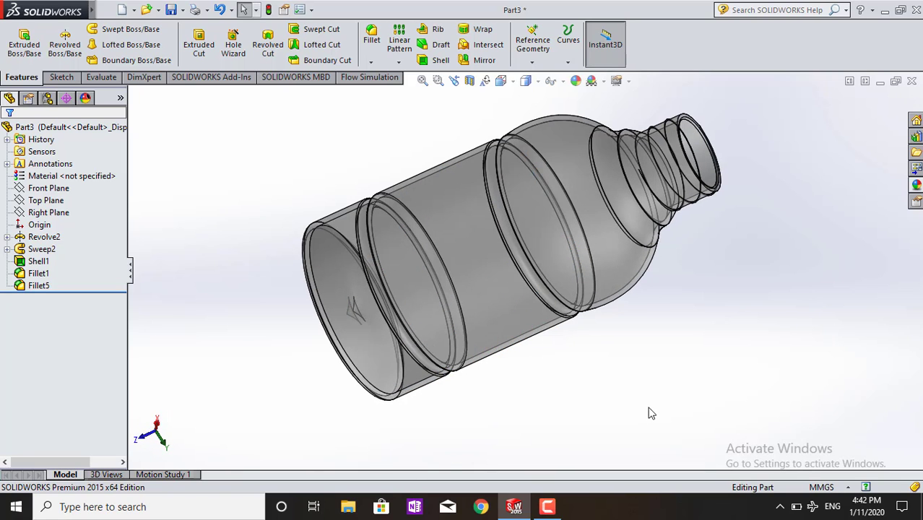
Switch the bottle to plain Shaded display and orbit it to an end-on view
left_click(501, 81)
left_click(527, 80)
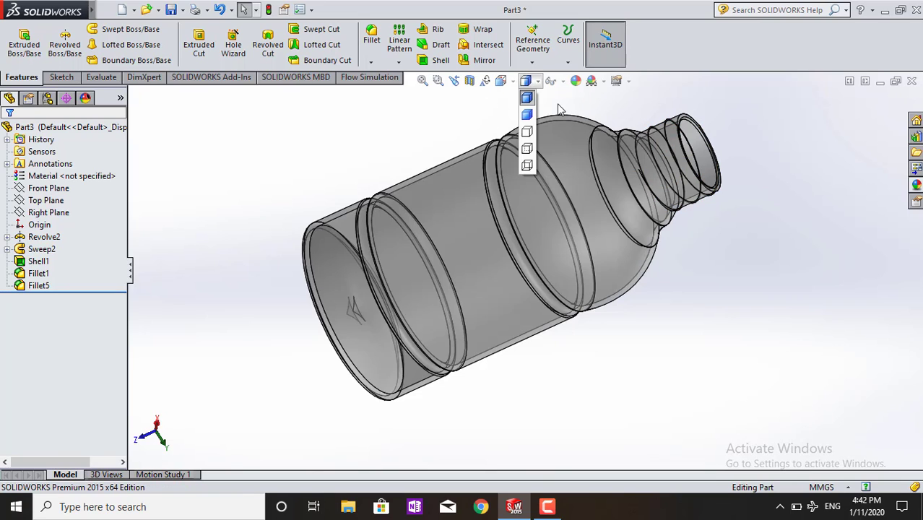
left_click(527, 117)
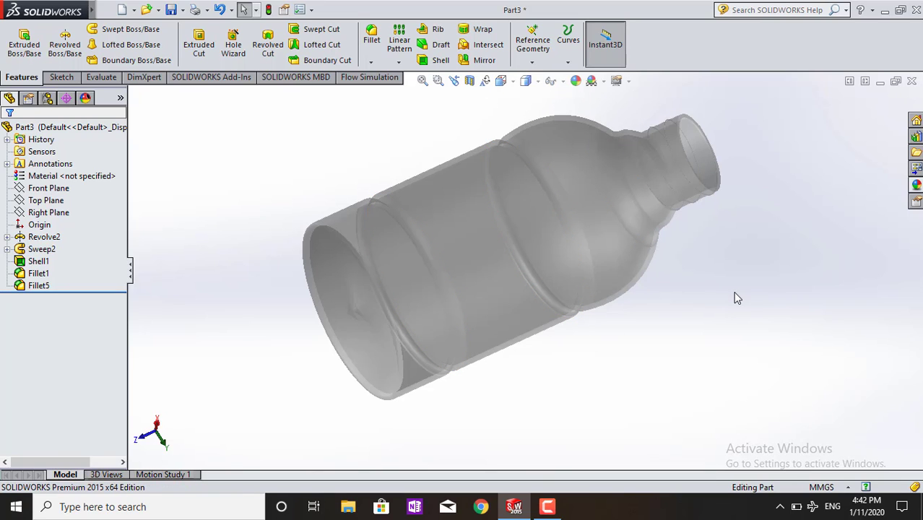
mouse_move(736, 297)
middle_mouse_down()
mouse_move(689, 291)
mouse_move(652, 247)
middle_mouse_up()
mouse_move(630, 188)
middle_mouse_down()
mouse_move(579, 282)
mouse_move(775, 274)
mouse_move(738, 95)
mouse_move(583, 211)
mouse_move(600, 109)
middle_mouse_up()
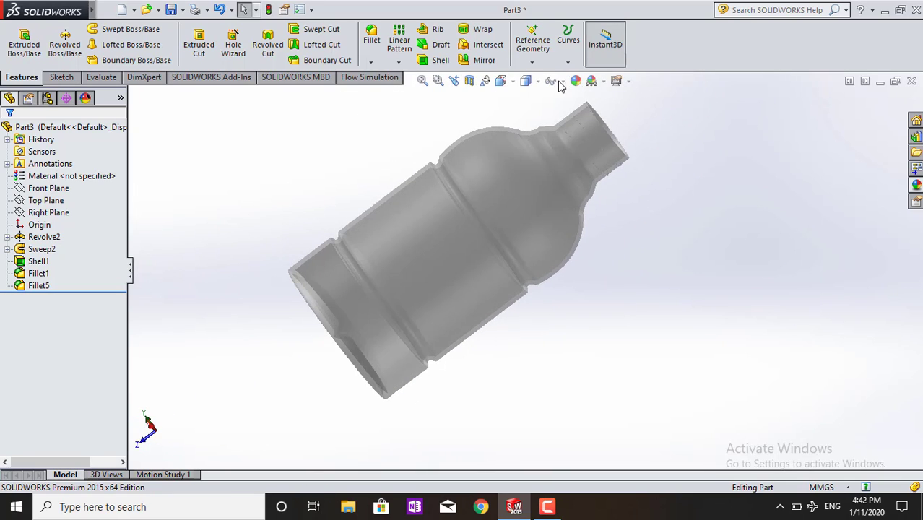
Switch back to Shaded With Edges and orbit the bottle to a new angle
left_click(539, 80)
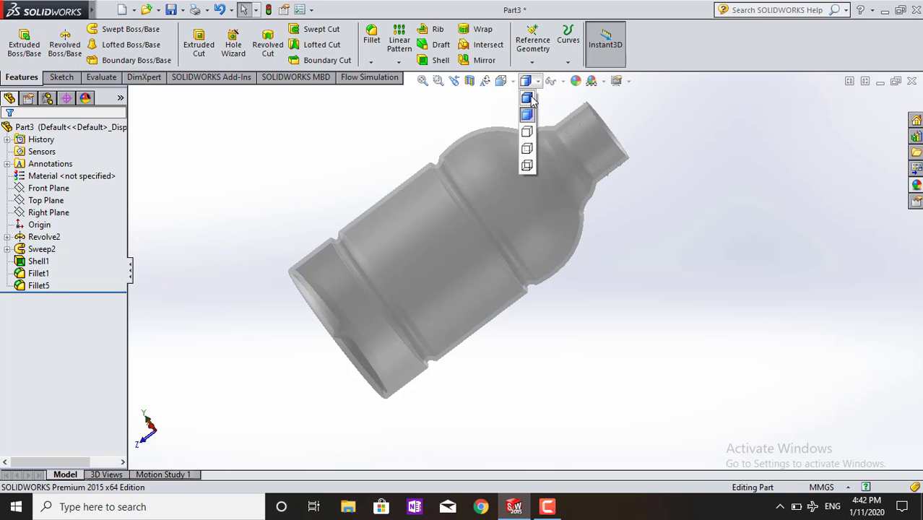
left_click(531, 100)
mouse_move(664, 252)
middle_mouse_down()
mouse_move(608, 320)
mouse_move(643, 288)
mouse_move(633, 252)
mouse_move(606, 221)
mouse_move(596, 142)
middle_mouse_up()
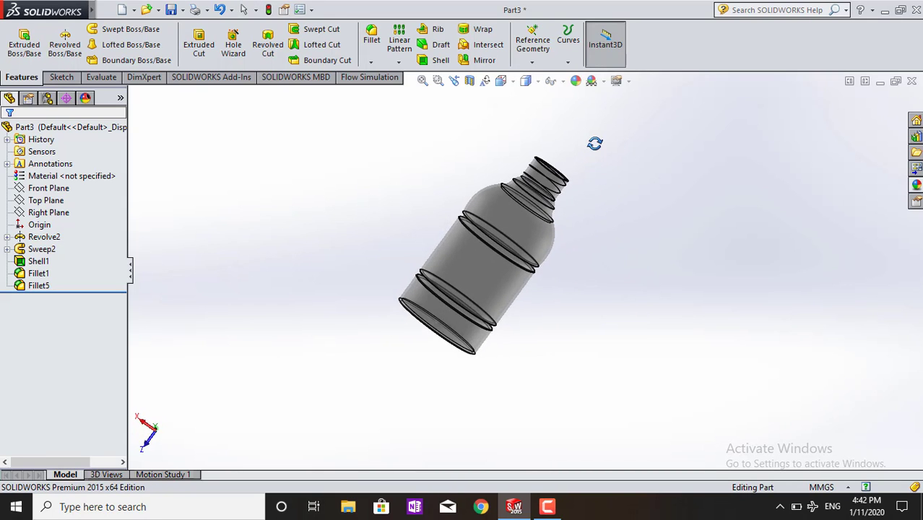